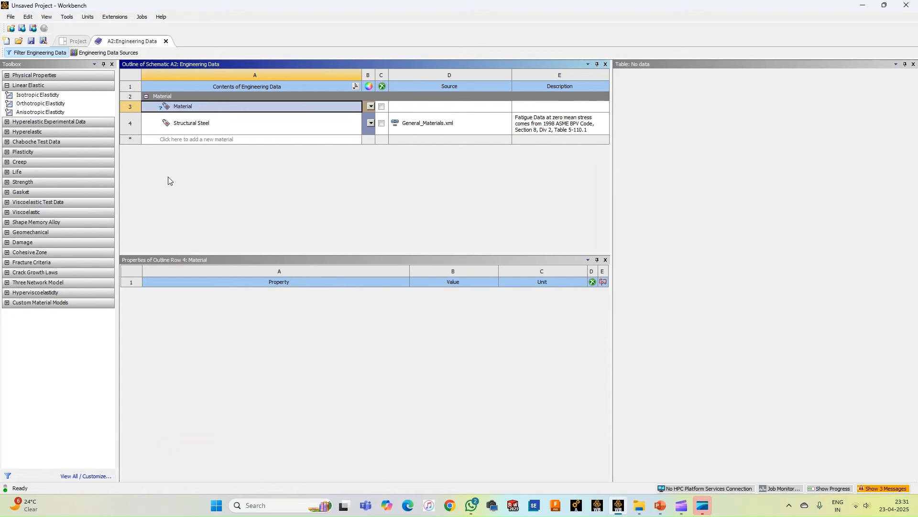
Add Isotropic Elasticity to the new material named Material and set its Young's modulus to 200 Pa
double_click(163, 109)
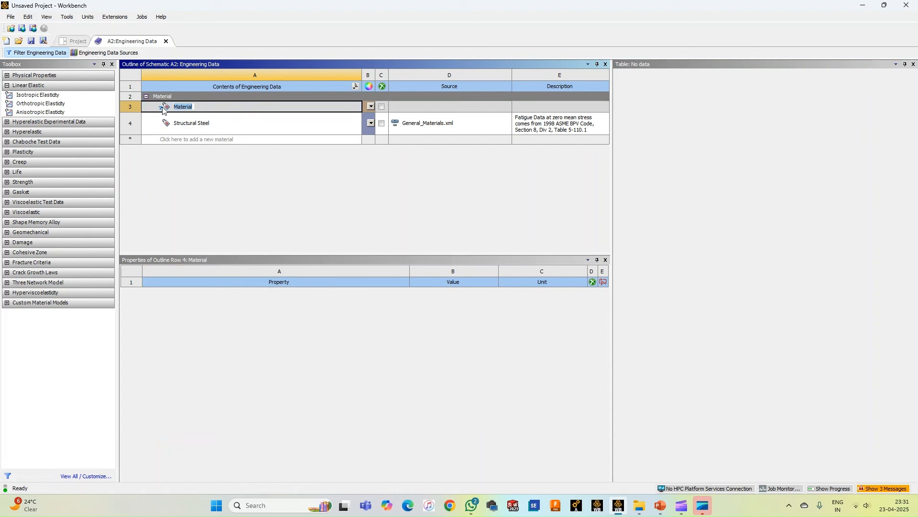
double_click(55, 95)
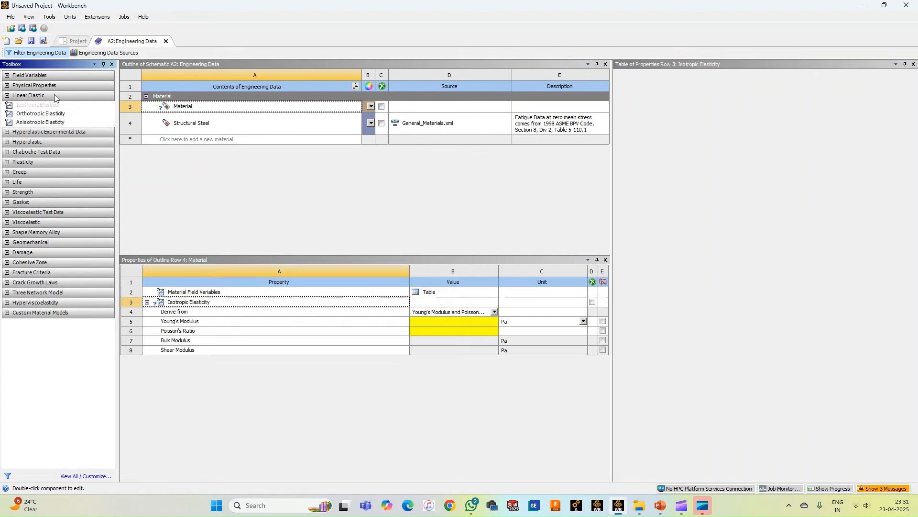
click(441, 321)
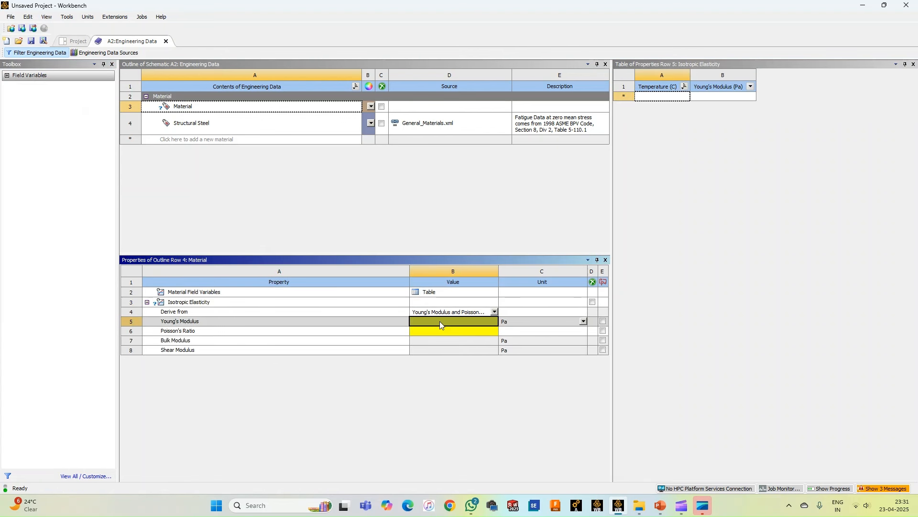
text(200)
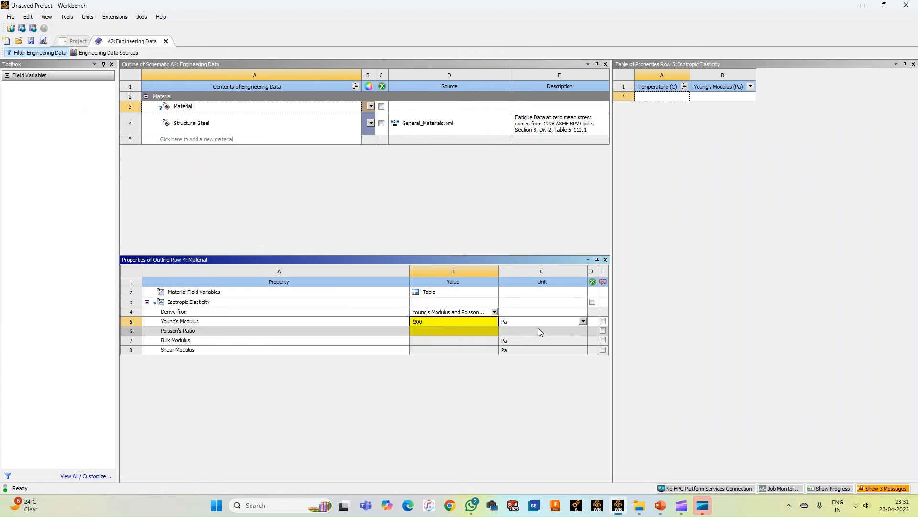
key(Return)
Switch the Young's modulus unit to GPa and set the material's Poisson's ratio to 0.3
click(584, 322)
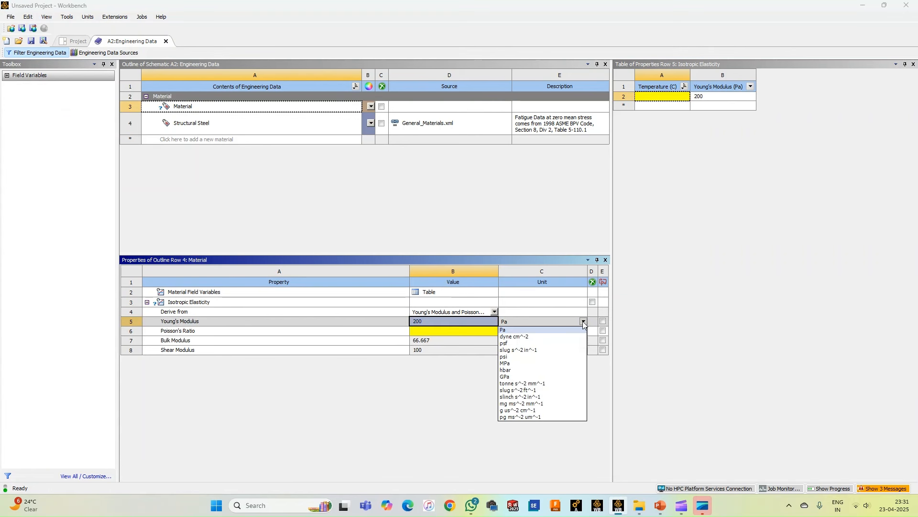
click(521, 376)
click(421, 332)
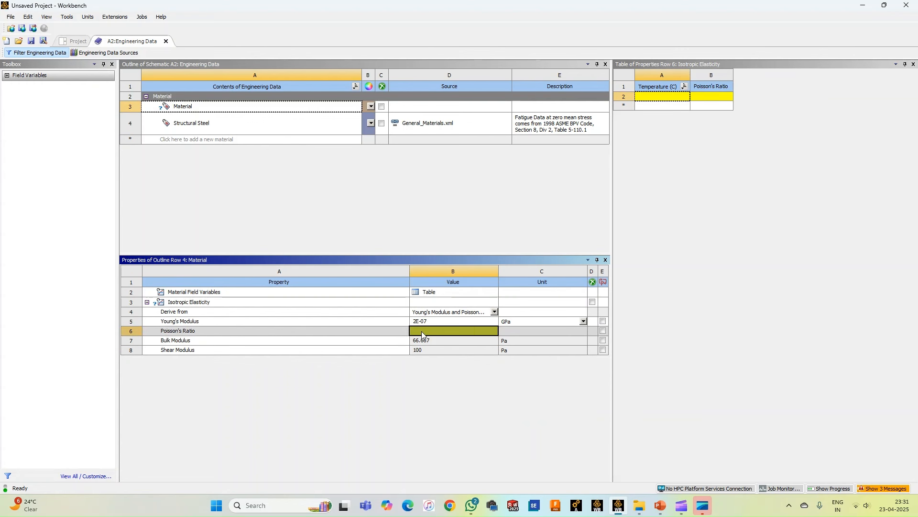
click(421, 331)
text(0.3)
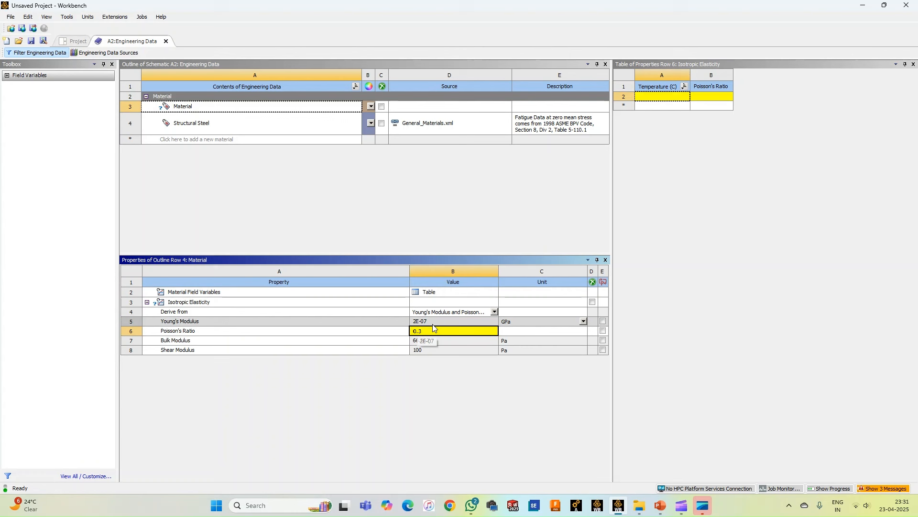
key(Return)
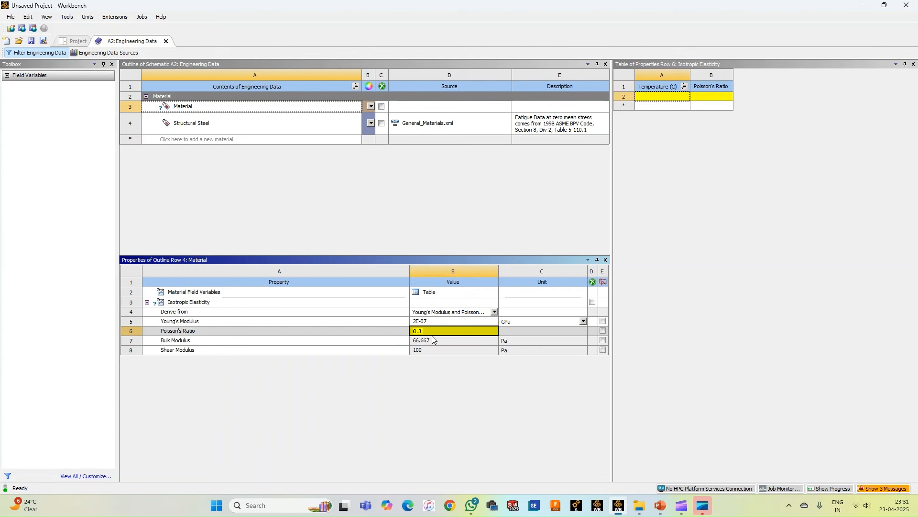
click(432, 339)
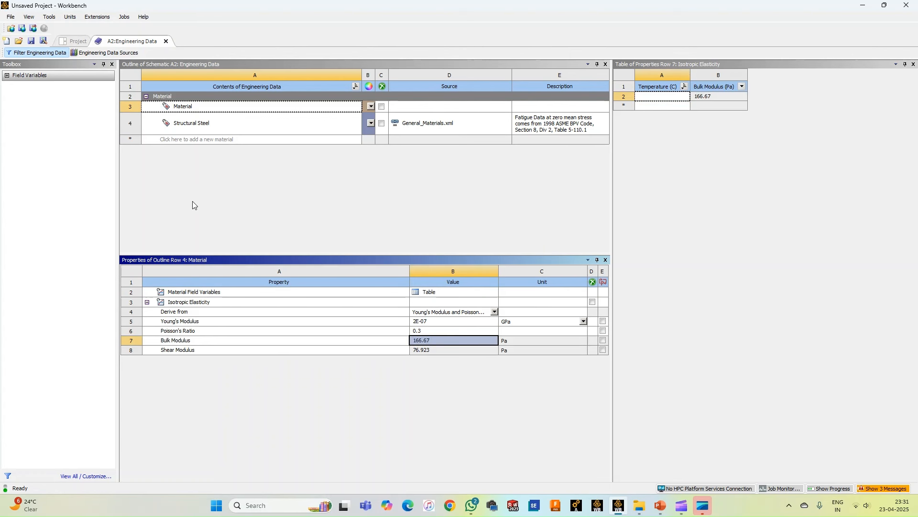
click(189, 111)
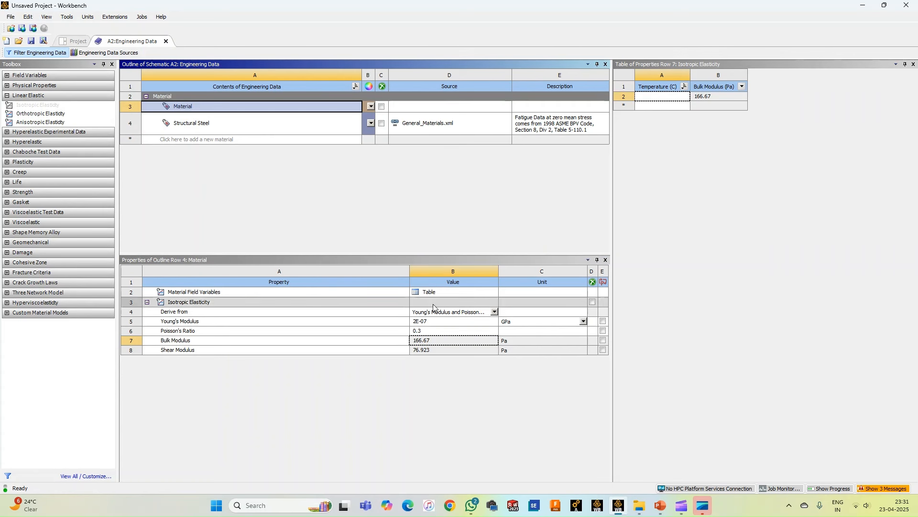
click(424, 330)
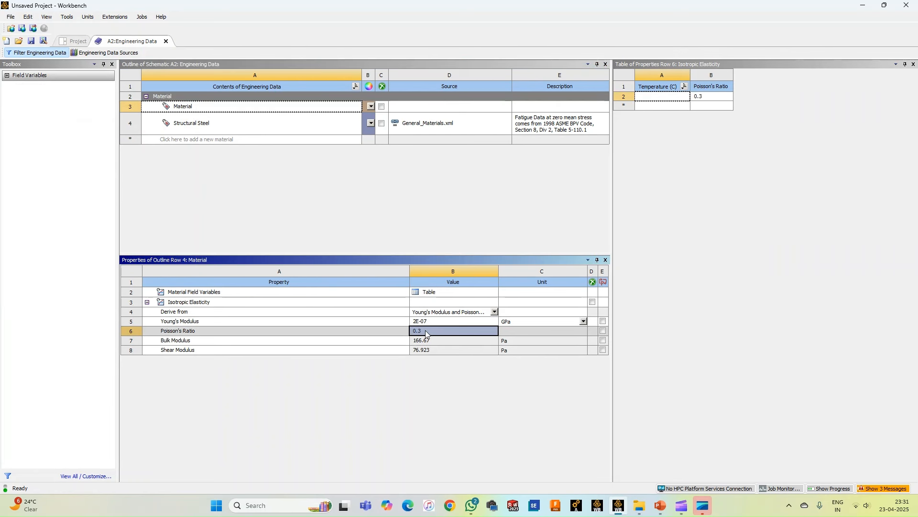
click(197, 111)
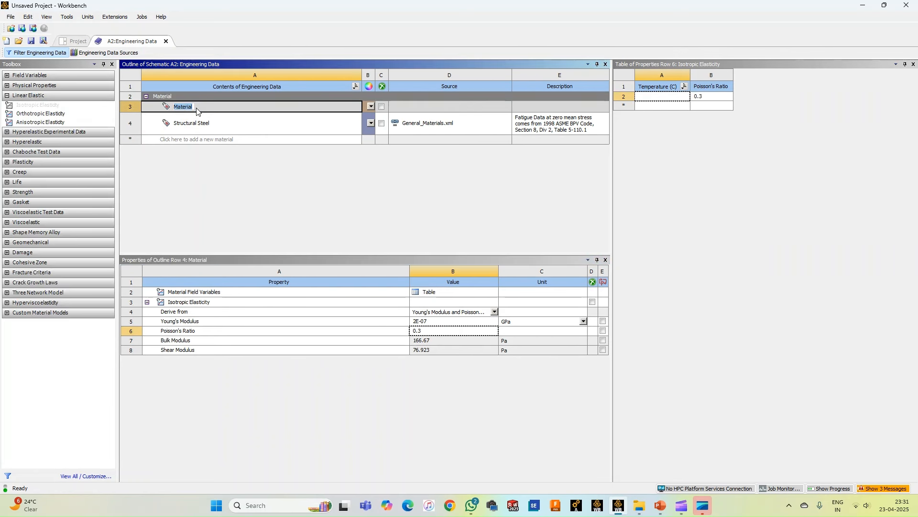
right_click(195, 110)
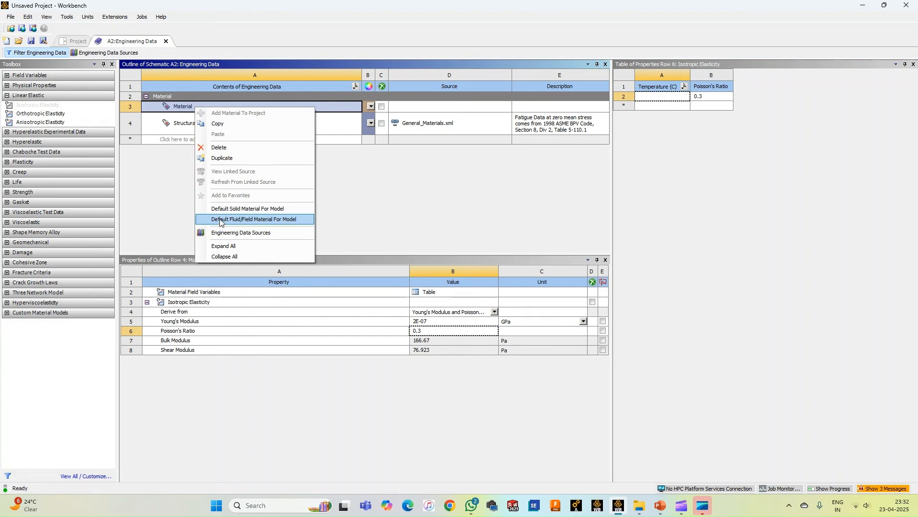
click(165, 193)
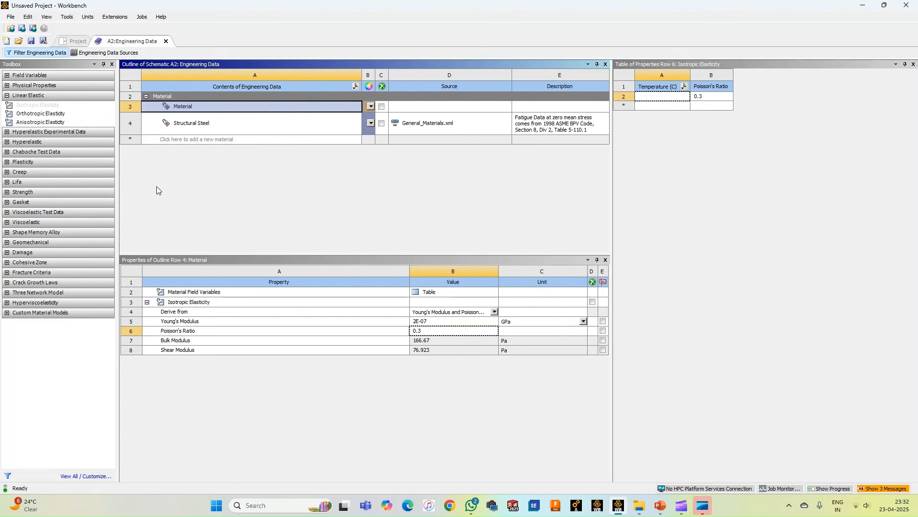
Close the engineering data and open the Truss Analysis system's geometry in DesignModeler
click(165, 42)
right_click(183, 126)
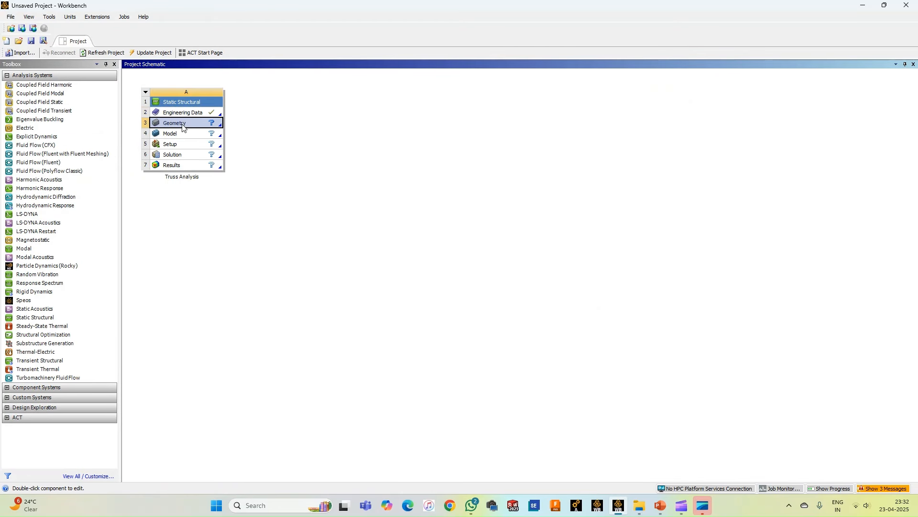
click(201, 132)
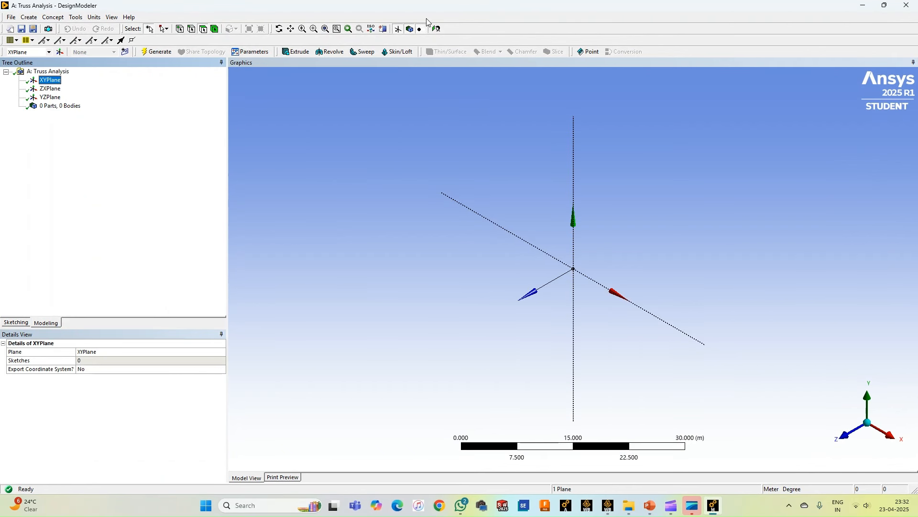
Orient the view straight onto the XYPlane and set the length unit to metres
click(436, 29)
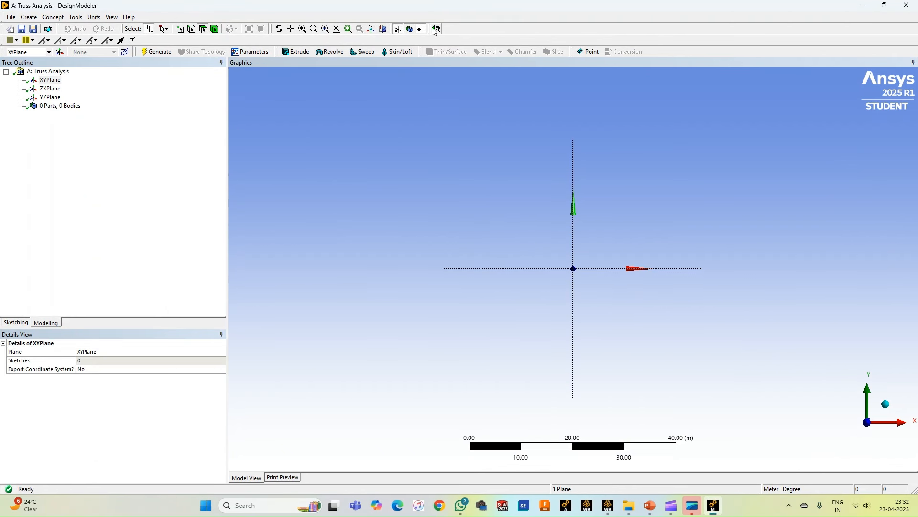
click(95, 17)
click(98, 28)
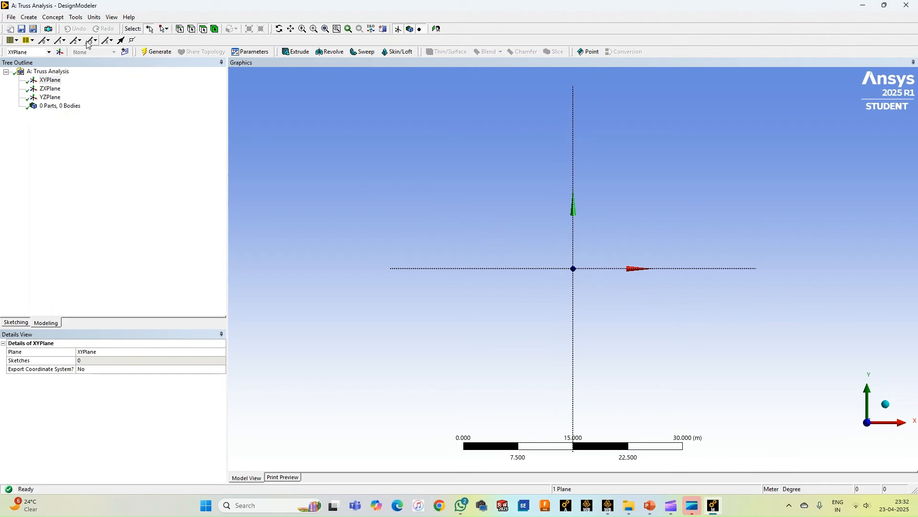
Sketch the truss's bottom chord as three connected horizontal lines from the origin along the X axis, ending at about 14, 26 and 38 m
click(15, 324)
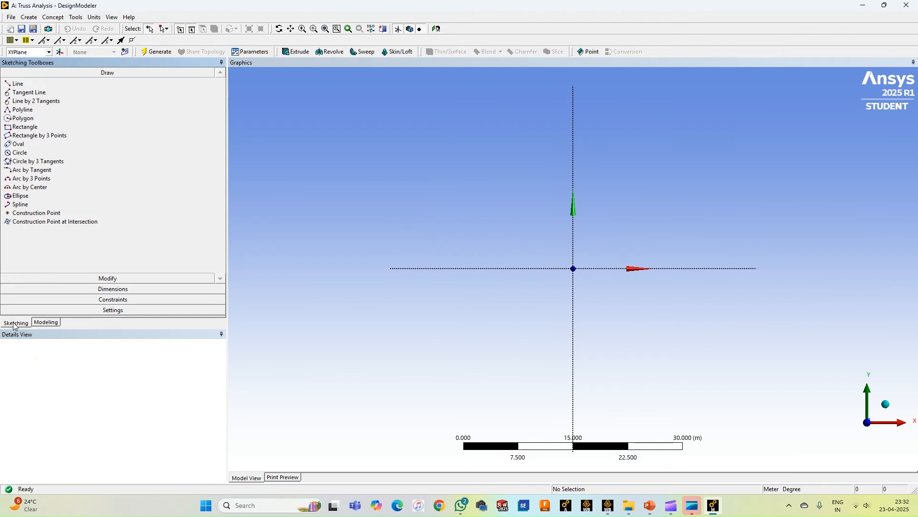
click(26, 86)
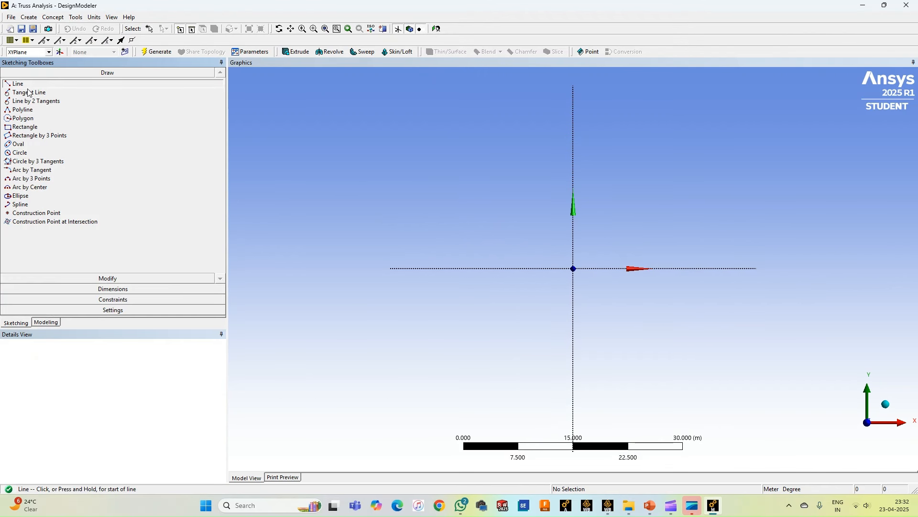
click(573, 269)
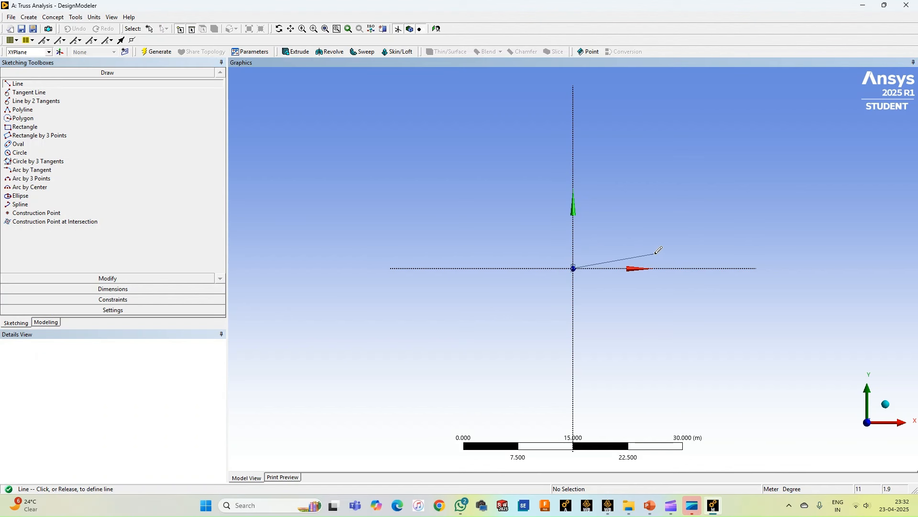
click(674, 269)
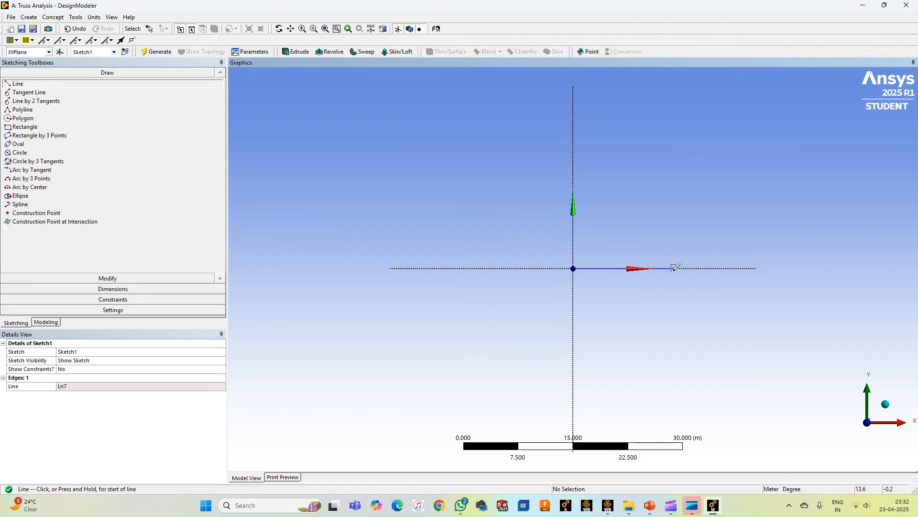
click(673, 268)
click(762, 269)
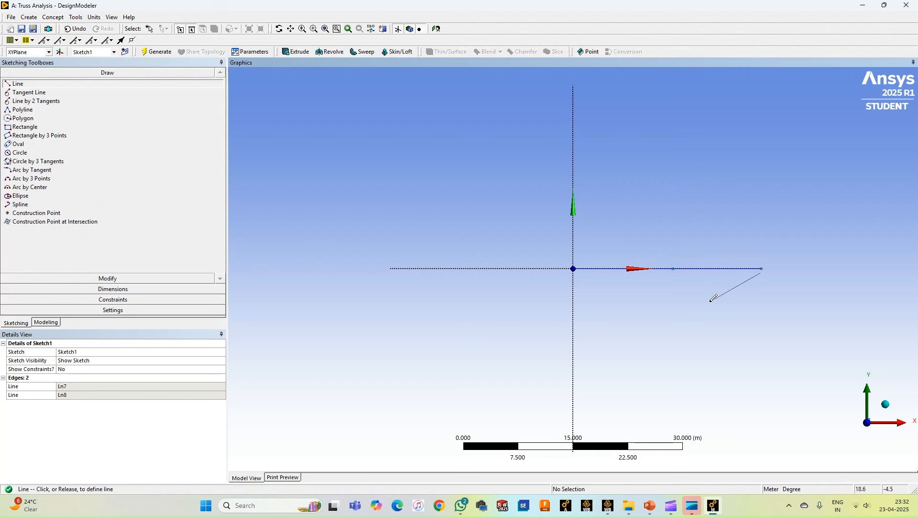
key(Escape)
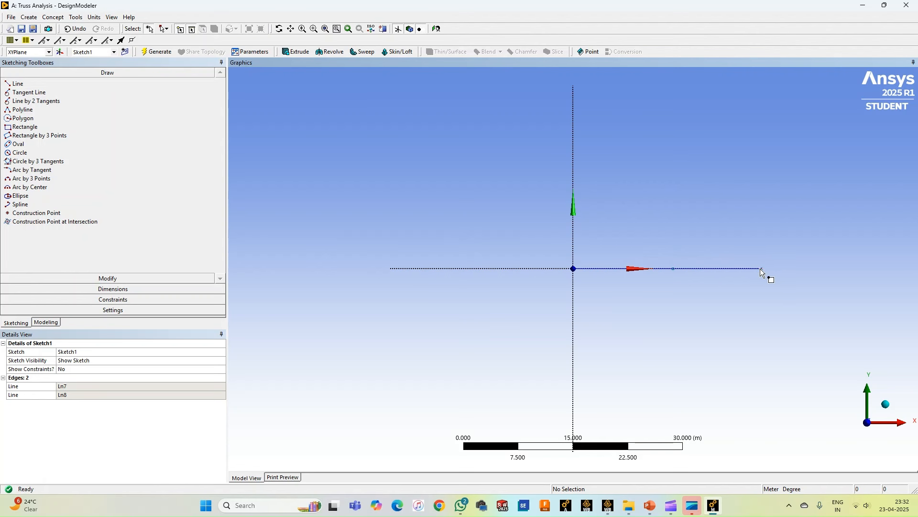
click(18, 84)
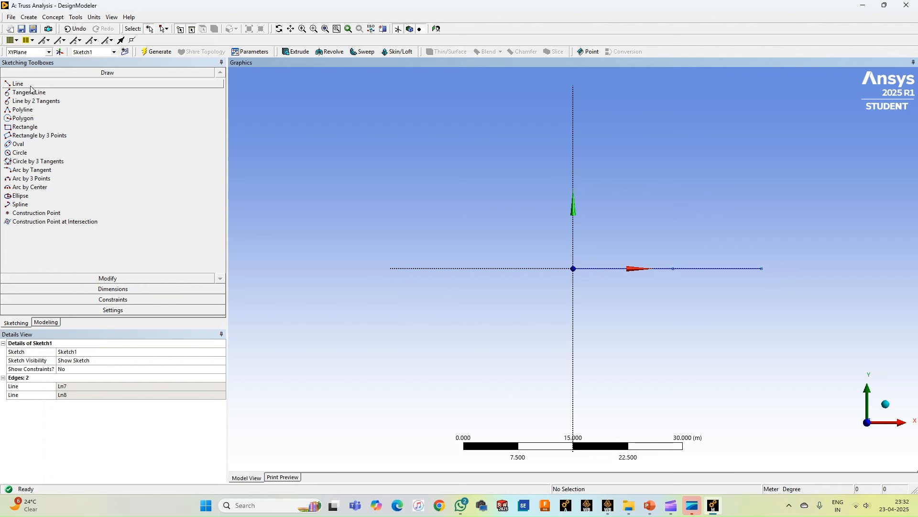
click(762, 268)
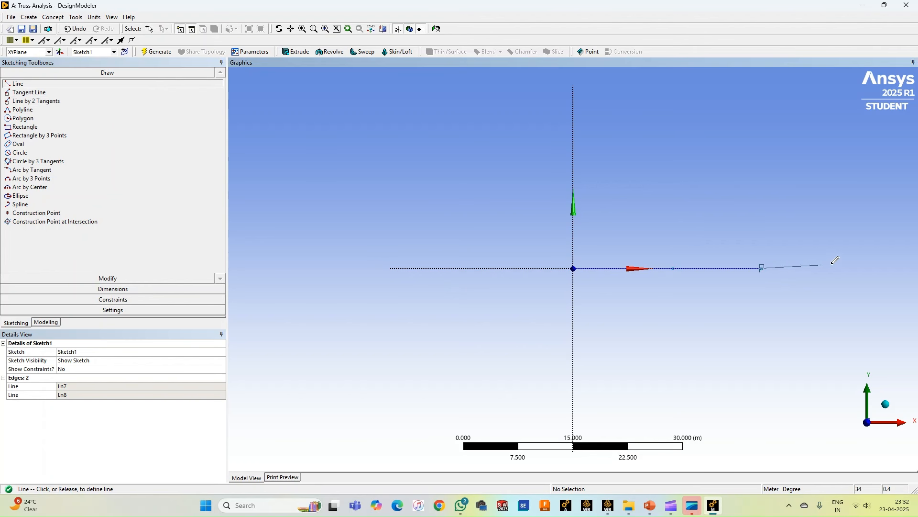
click(856, 269)
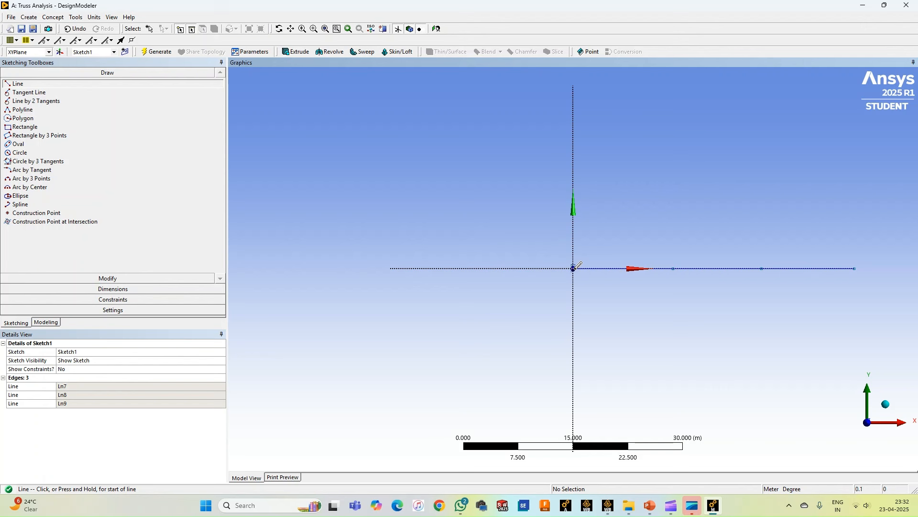
Draw six zigzag diagonal lines between the bottom chord's nodes, forming three triangles about 9 m high
click(574, 269)
click(622, 203)
click(622, 204)
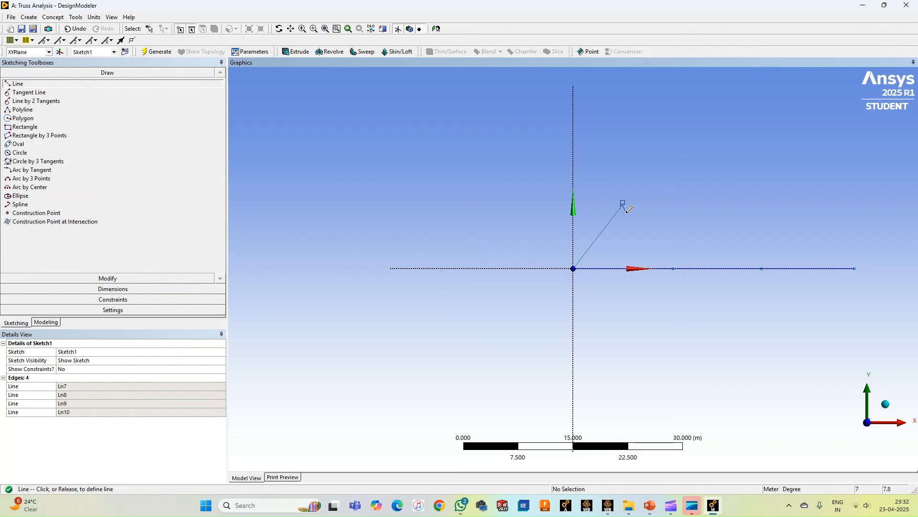
click(673, 267)
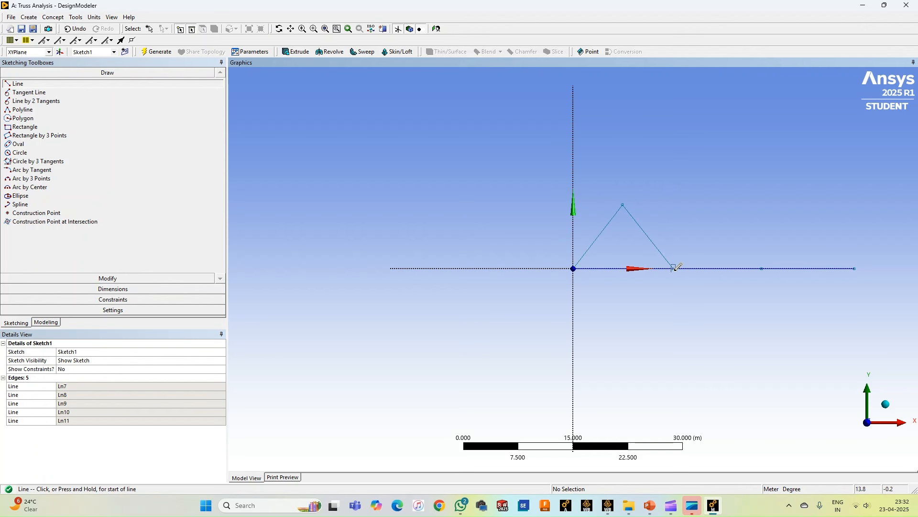
click(673, 268)
click(712, 201)
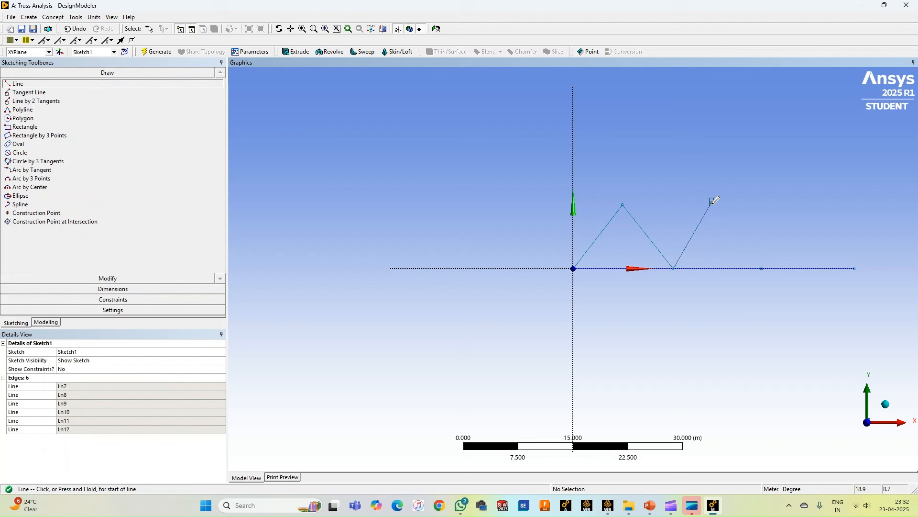
click(762, 267)
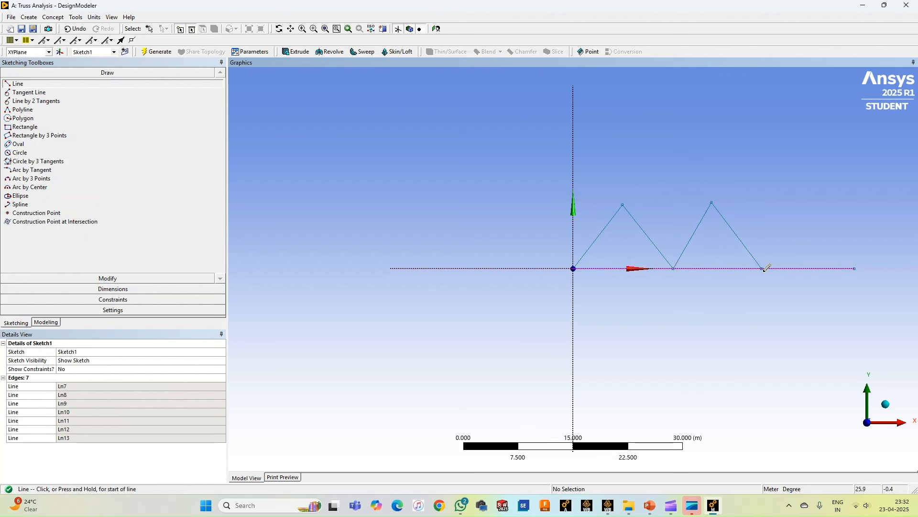
click(803, 203)
click(855, 268)
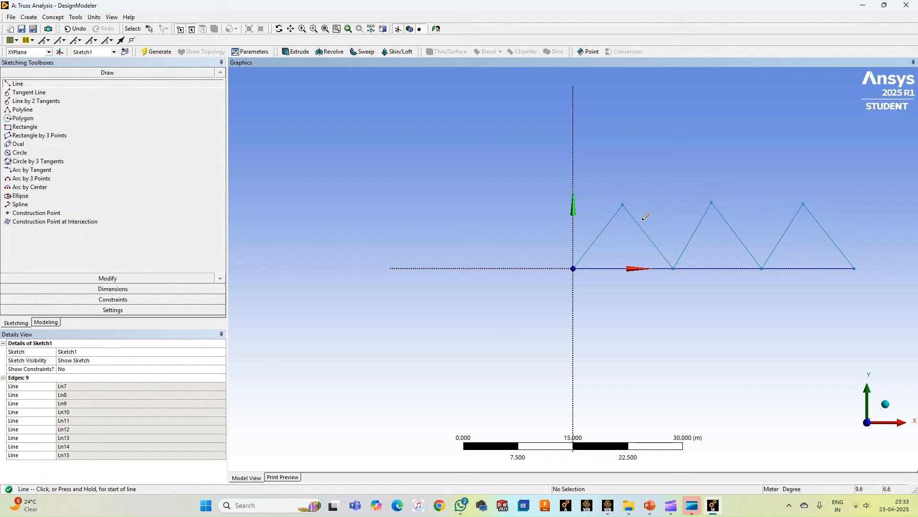
Draw the top chord as two horizontal lines joining the three triangle apexes
click(622, 204)
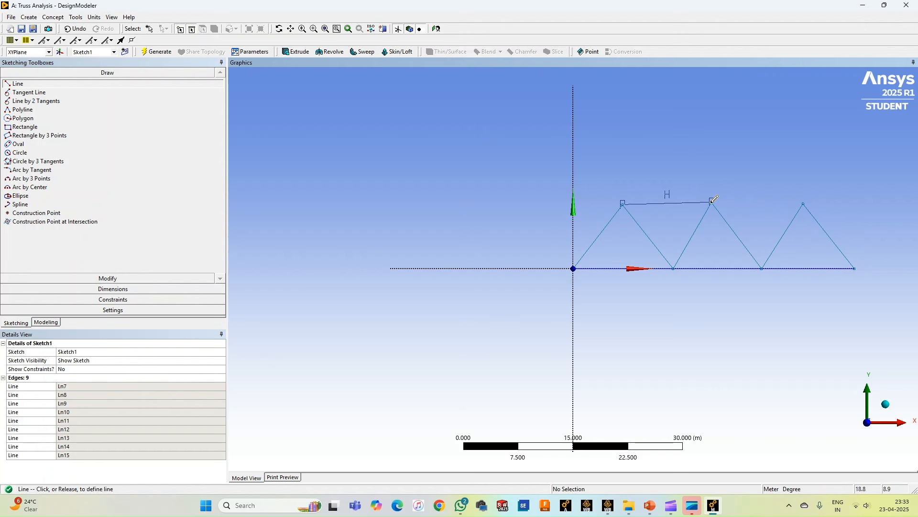
click(712, 205)
click(712, 204)
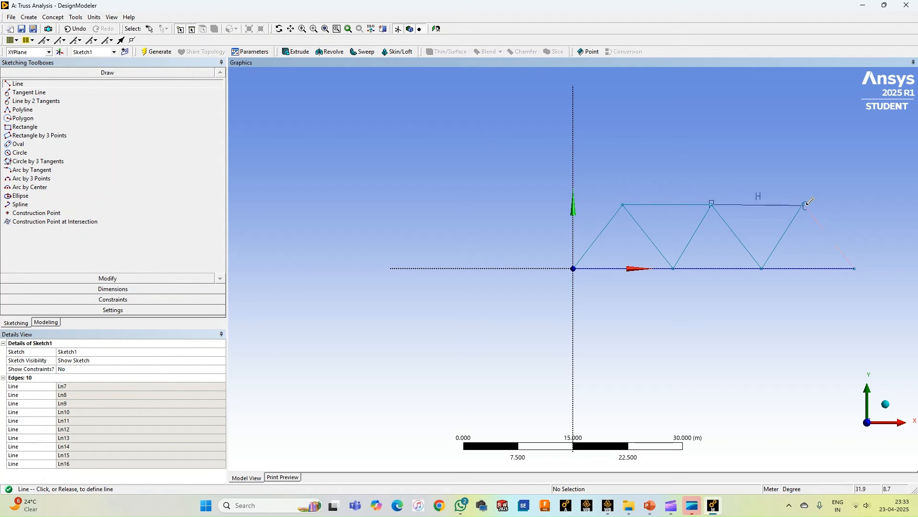
click(804, 205)
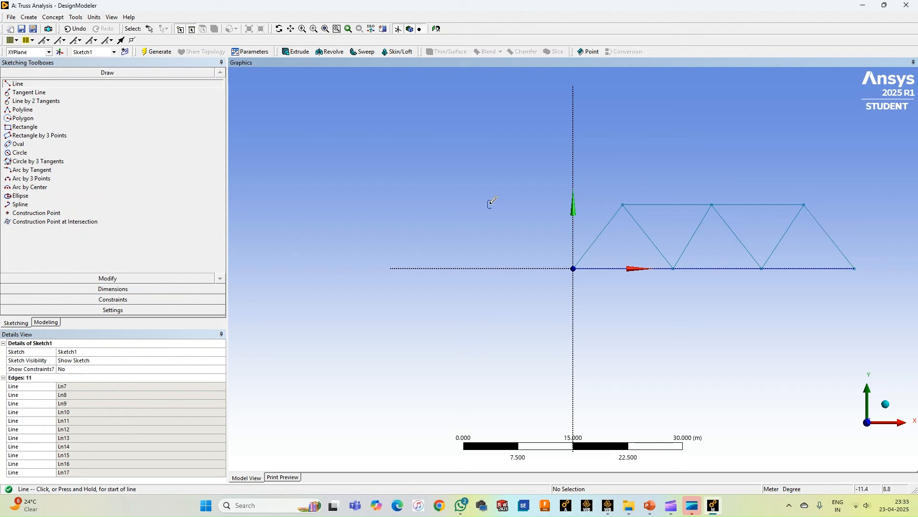
Apply horizontal constraints to both lines of the truss's top chord
click(106, 300)
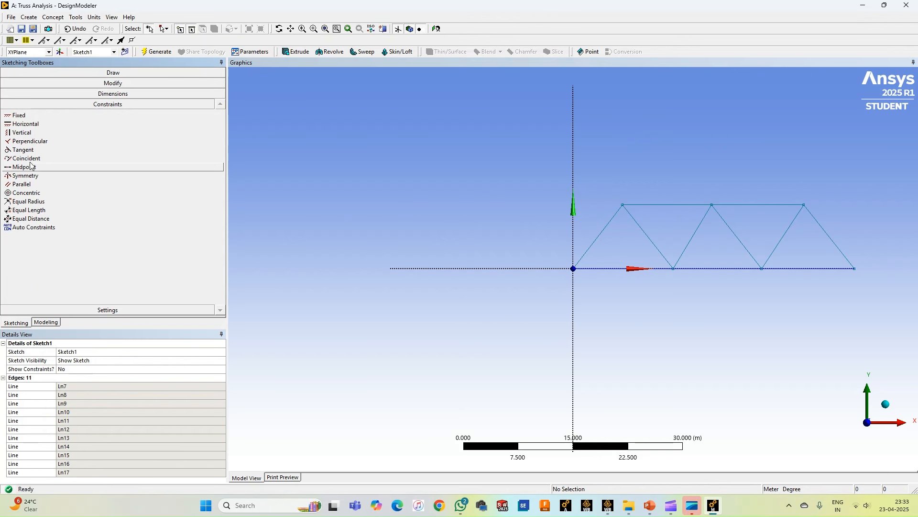
click(26, 124)
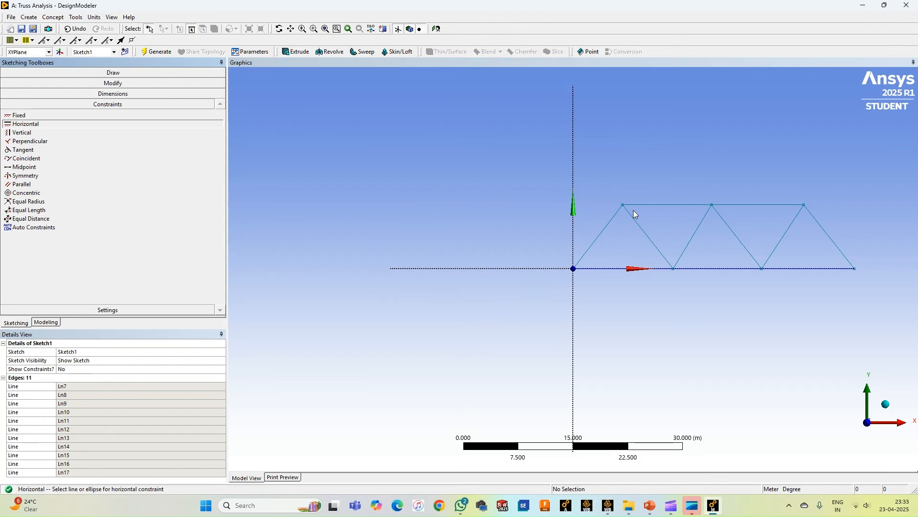
click(662, 206)
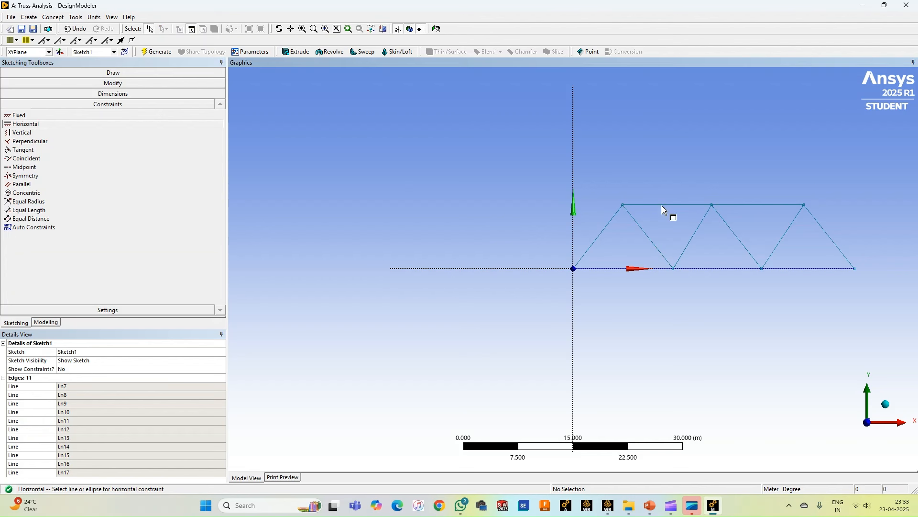
click(731, 205)
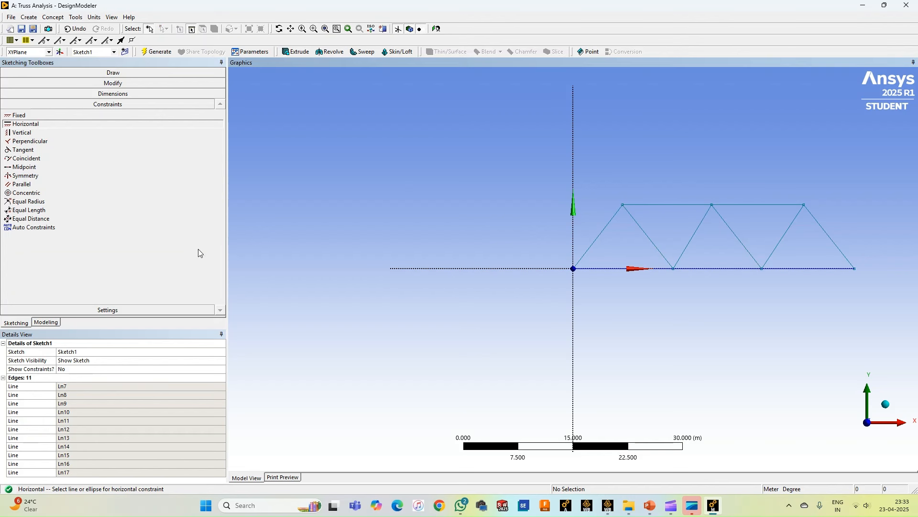
Make the three bottom chord segments equal in length with Equal Length constraints
click(32, 210)
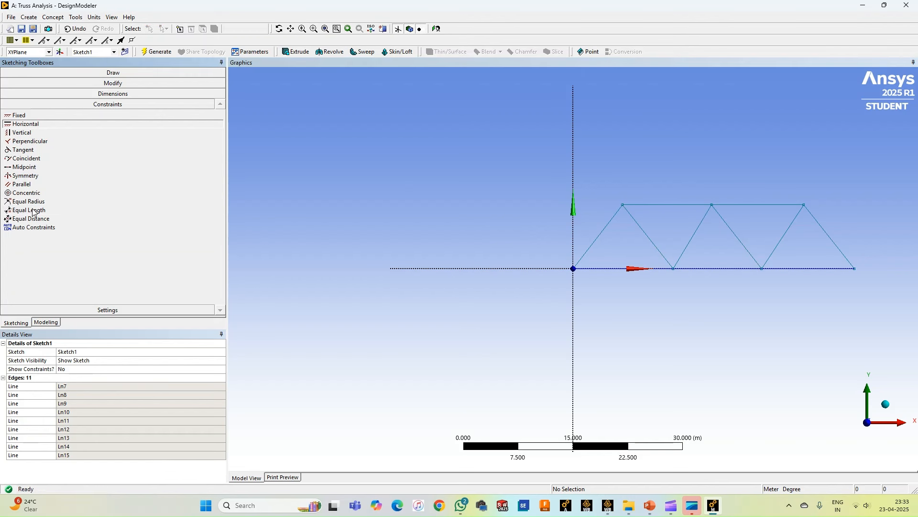
click(606, 270)
click(698, 270)
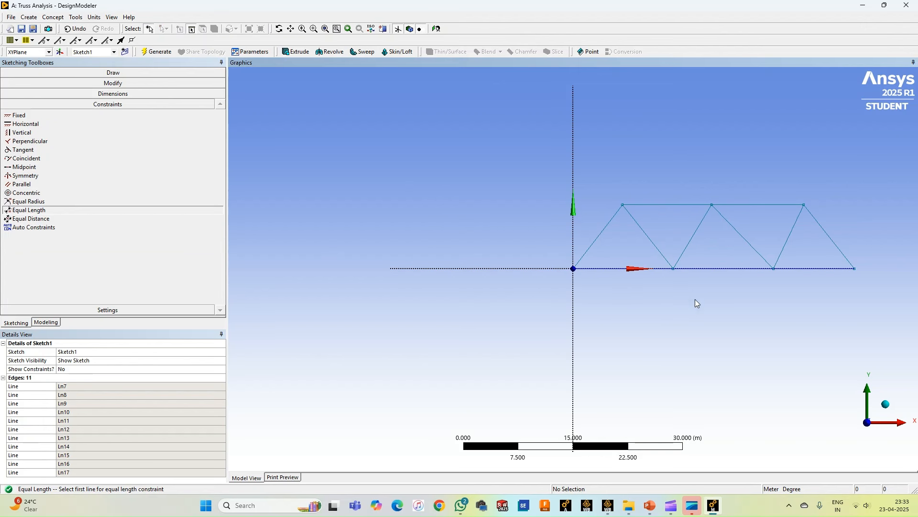
click(692, 270)
click(796, 269)
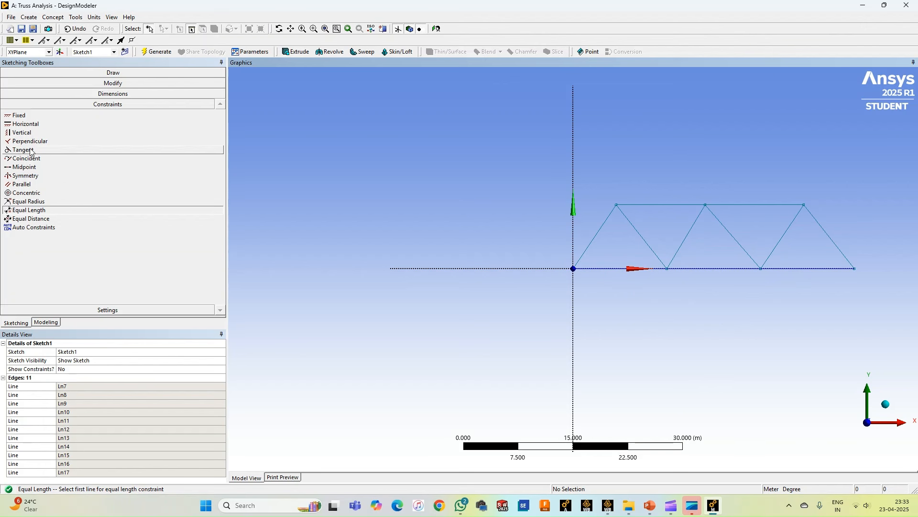
Constrain the three rising diagonals parallel to each other, pairing the first with the second and the second with the third
click(34, 185)
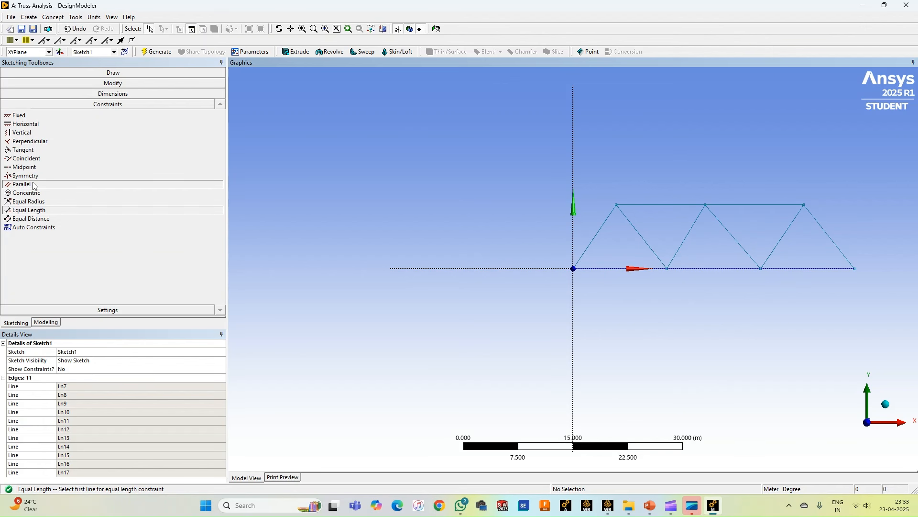
click(593, 245)
click(687, 239)
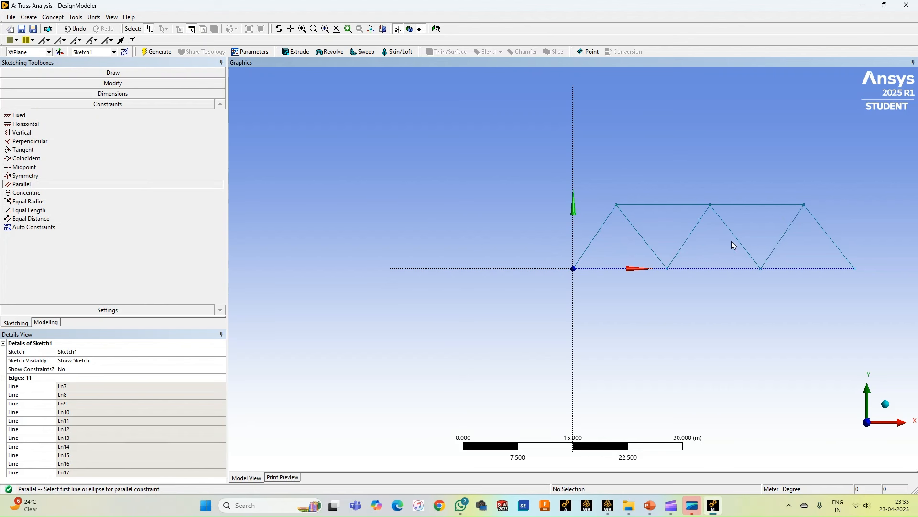
click(685, 242)
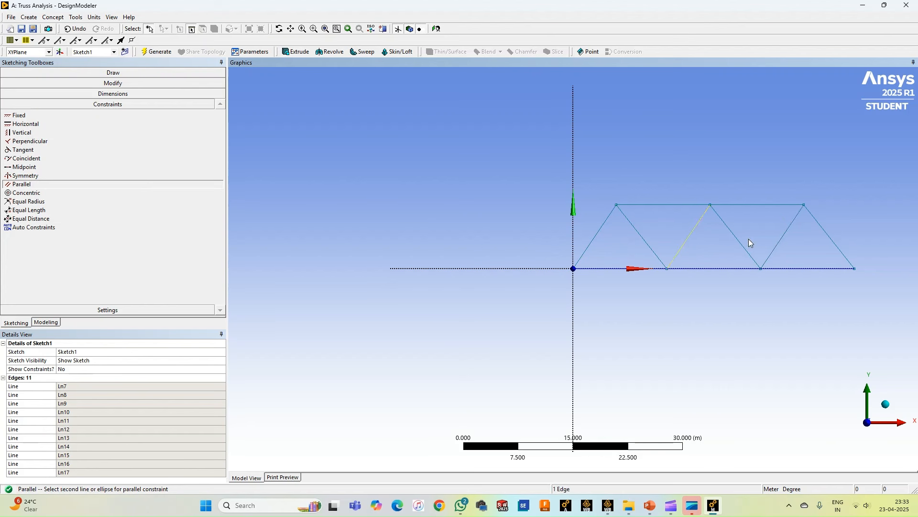
click(777, 243)
Try to make the first falling diagonal parallel to the last rising one, and undo that constraint
click(642, 238)
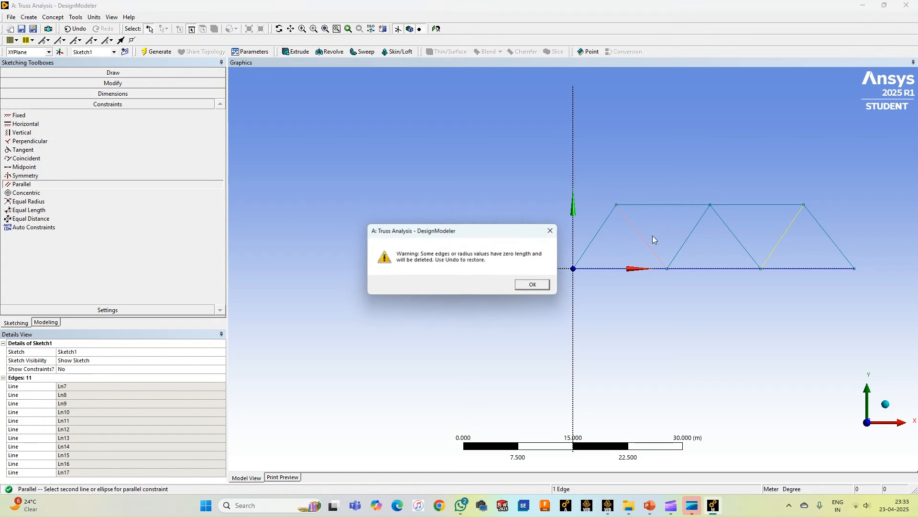
click(553, 231)
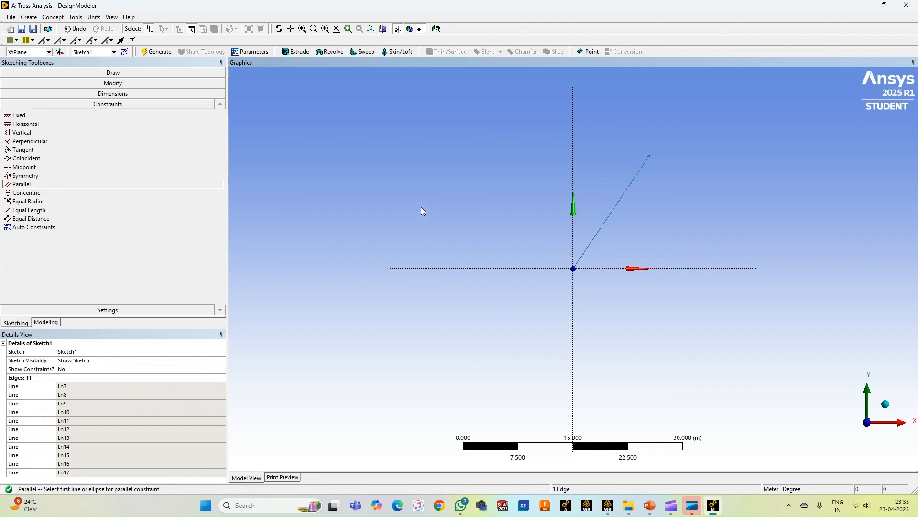
key(Escape)
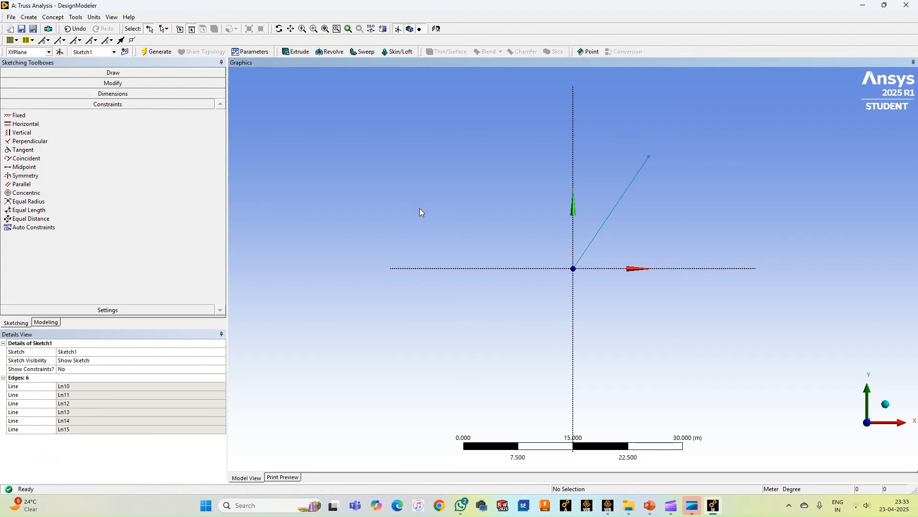
key(ctrl+z)
click(420, 209)
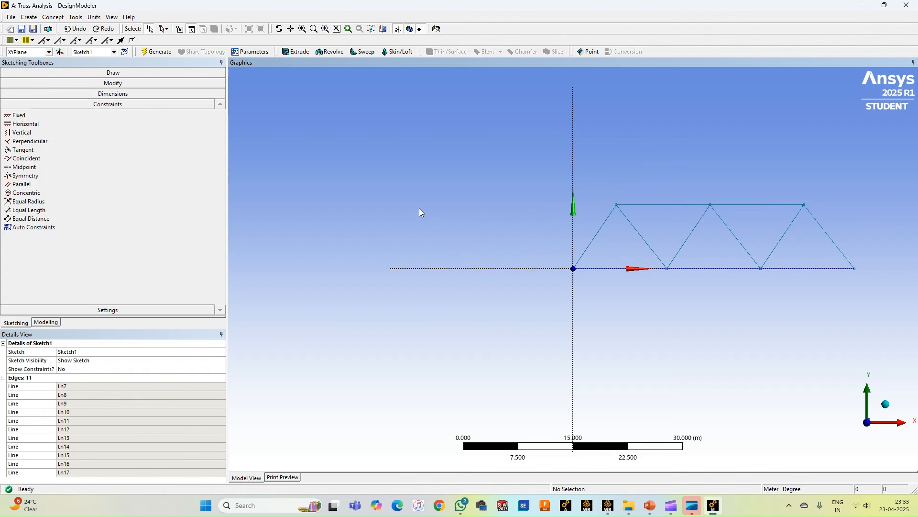
Constrain the three falling diagonals parallel to each other, pairing the first with the second and the second with the third
click(21, 185)
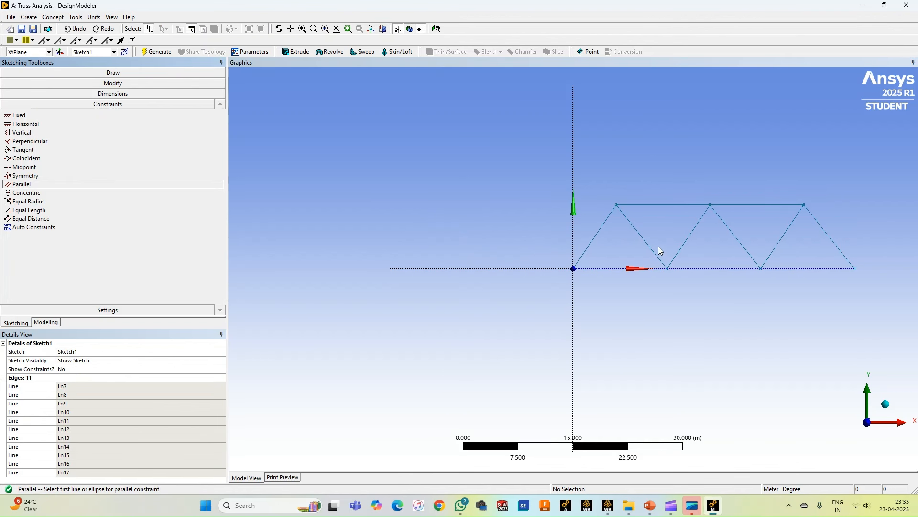
click(641, 236)
click(738, 241)
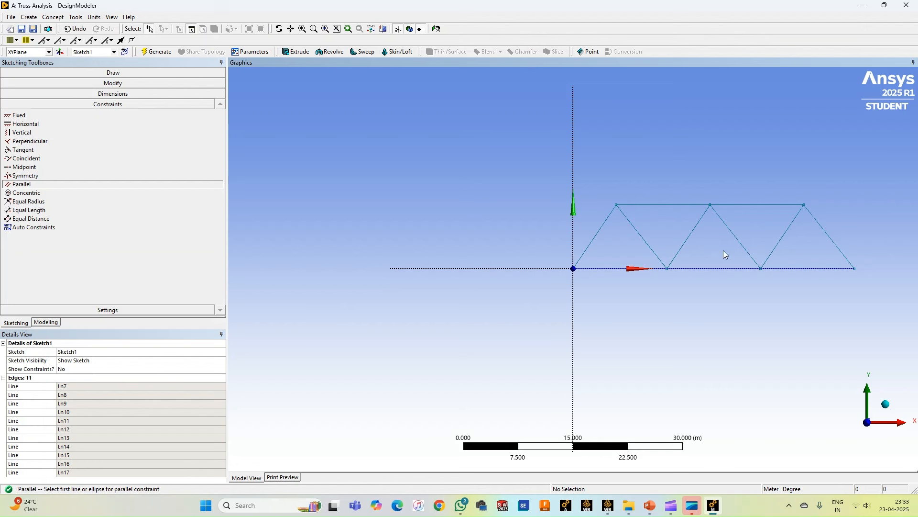
click(734, 239)
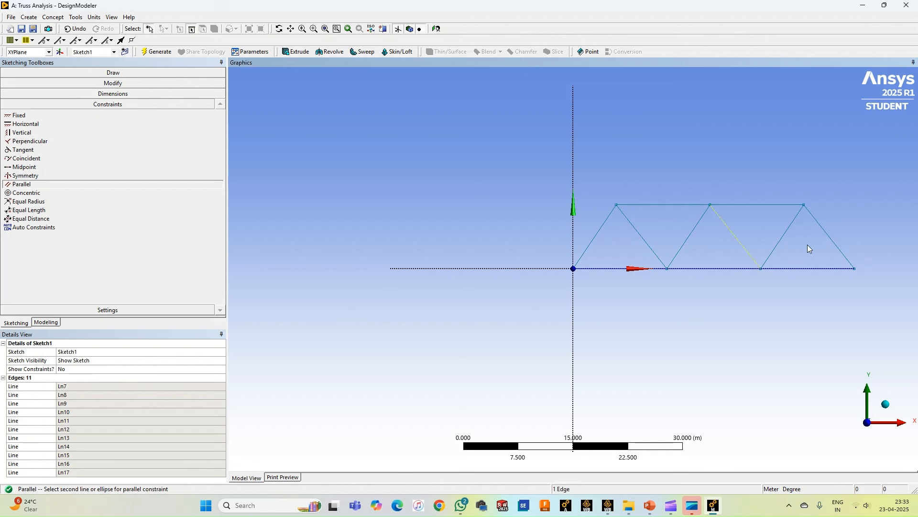
click(834, 243)
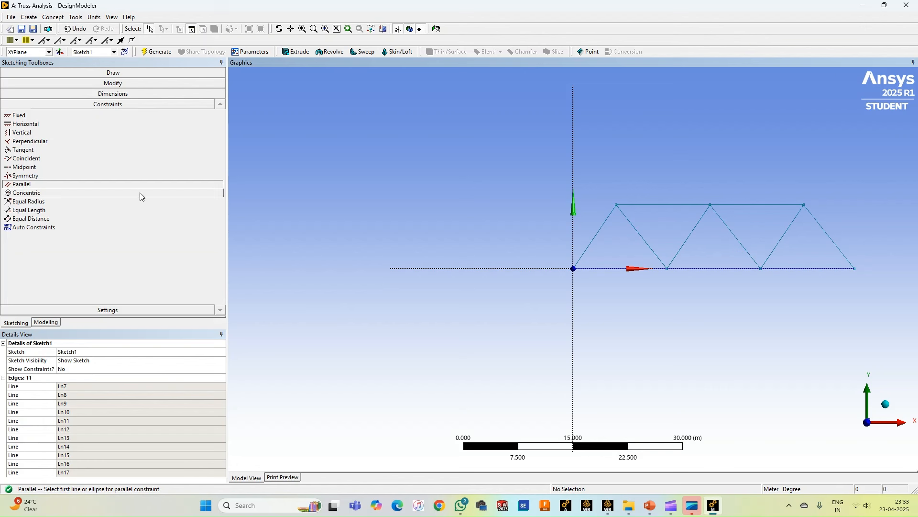
Add an angle dimension at the origin between the first diagonal and the bottom chord, and set it to 300°
click(115, 95)
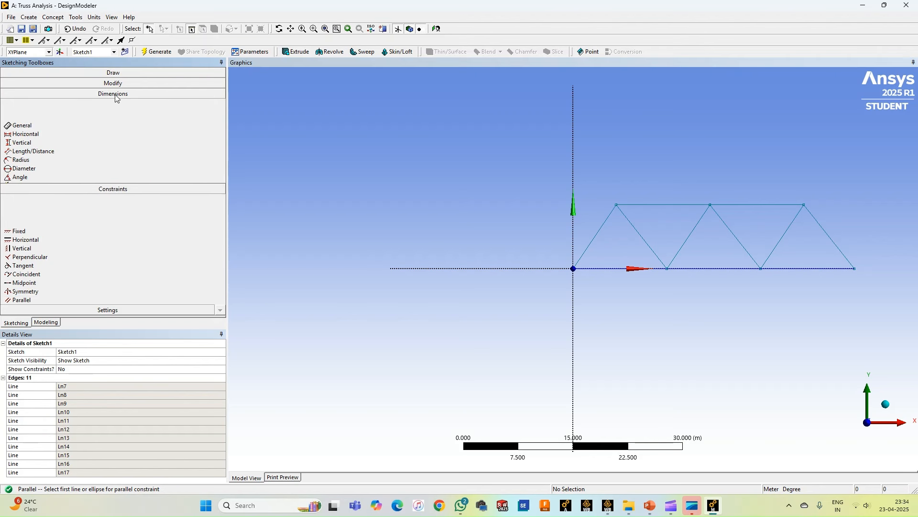
click(29, 158)
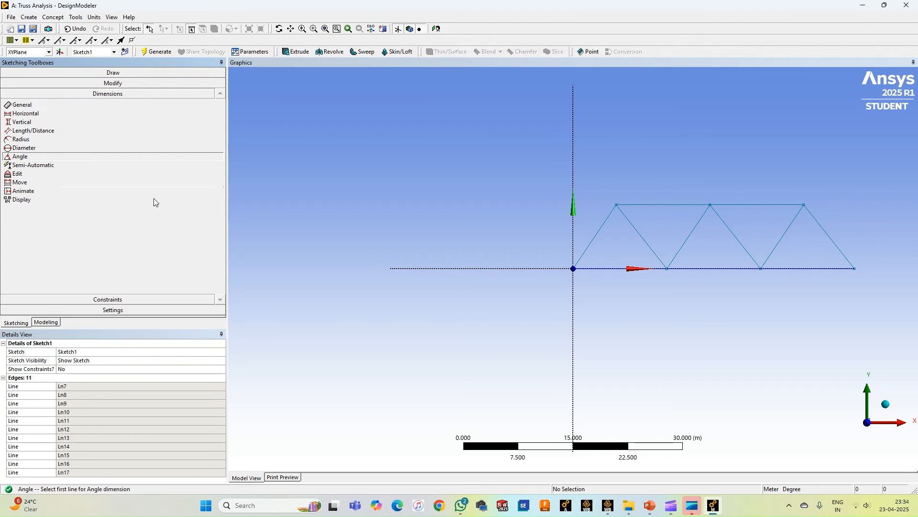
click(589, 249)
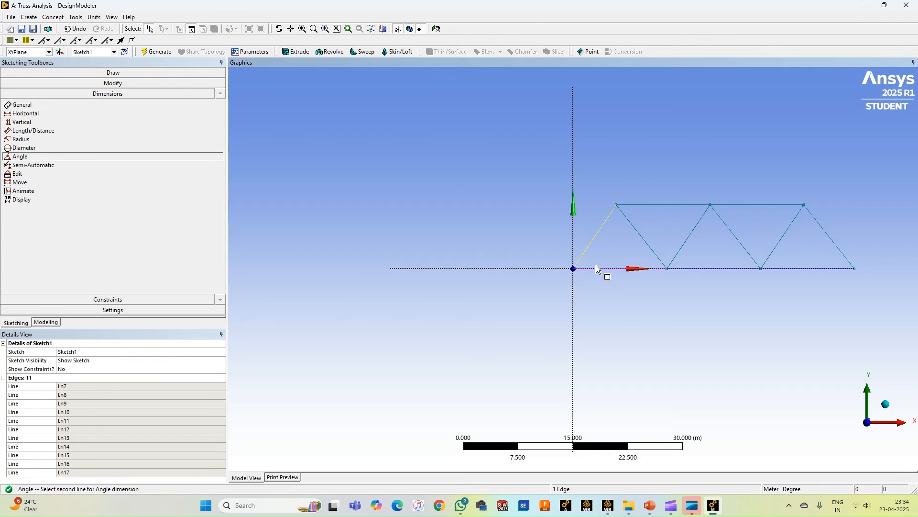
click(597, 269)
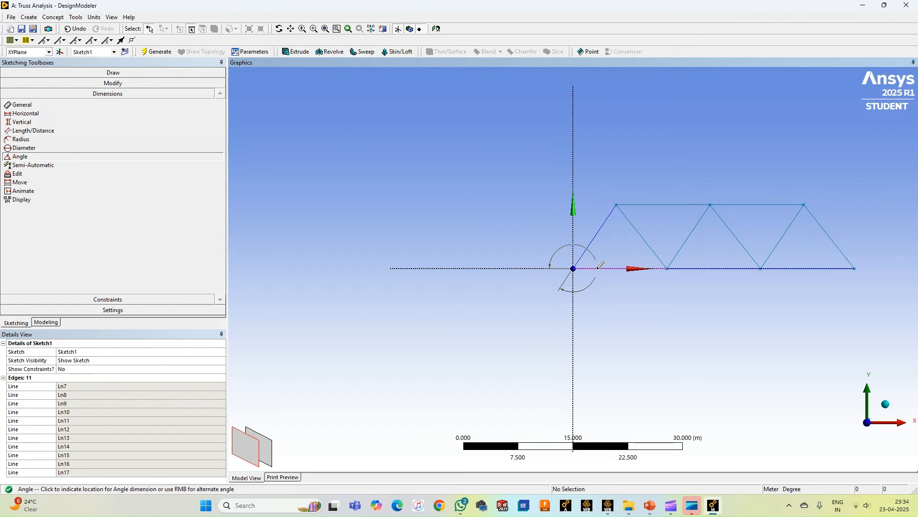
click(549, 278)
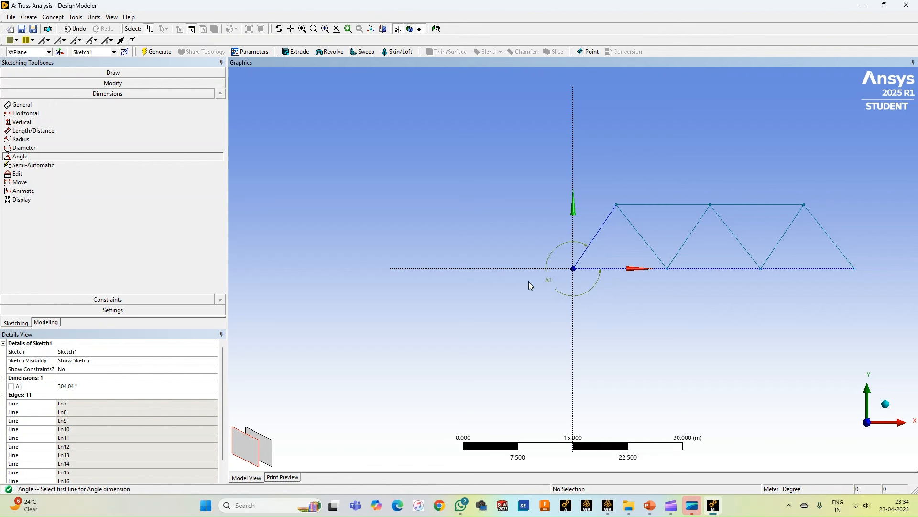
click(88, 389)
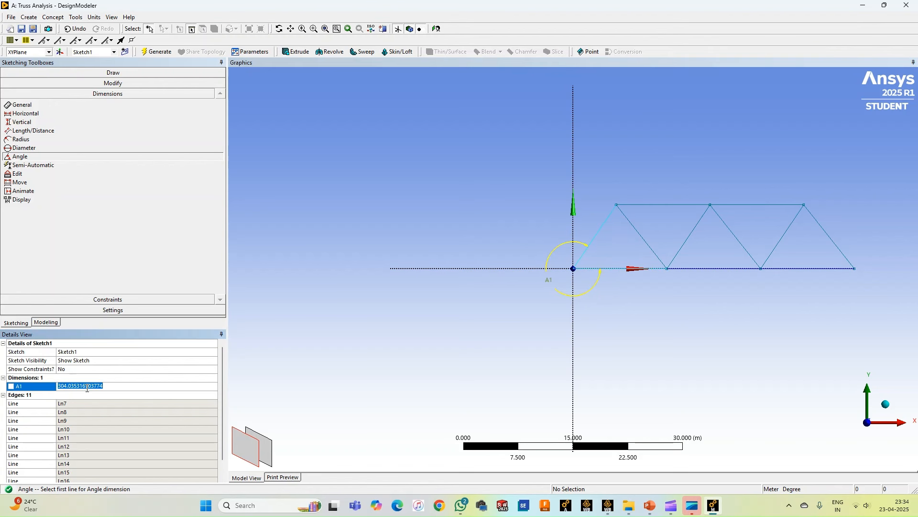
text(300)
key(Return)
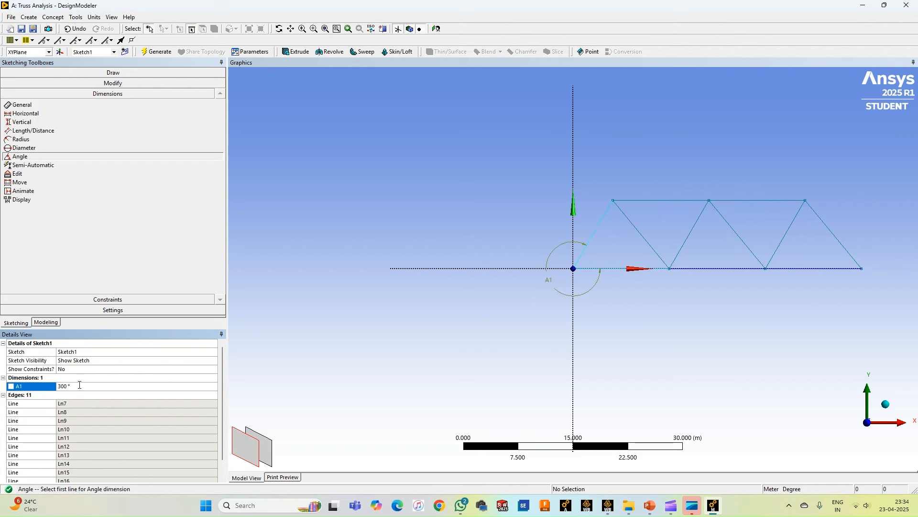
Dimension the bottom chord's overall length from the origin to its far end and set it to 10.5 m
click(22, 104)
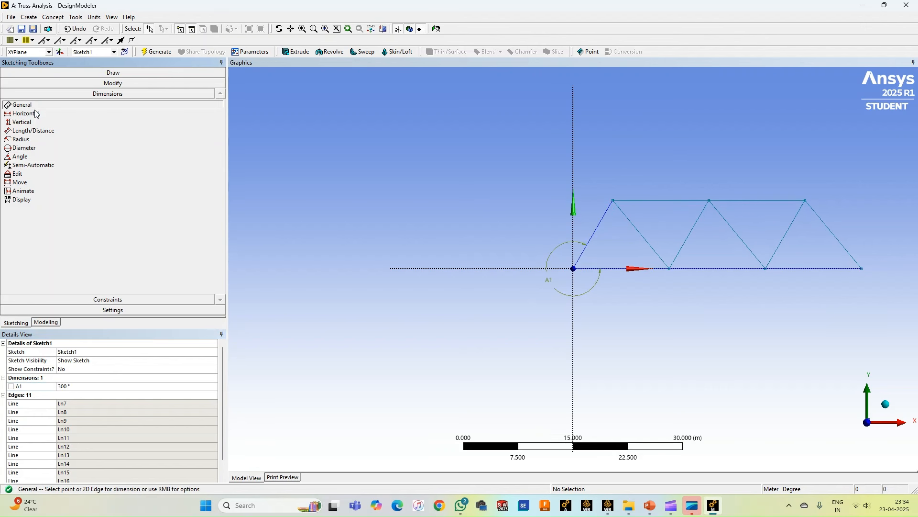
click(574, 269)
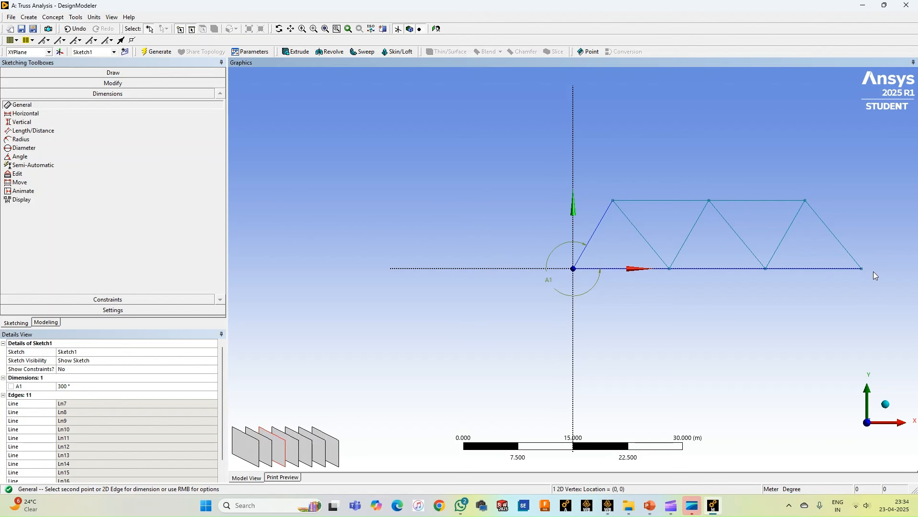
click(862, 268)
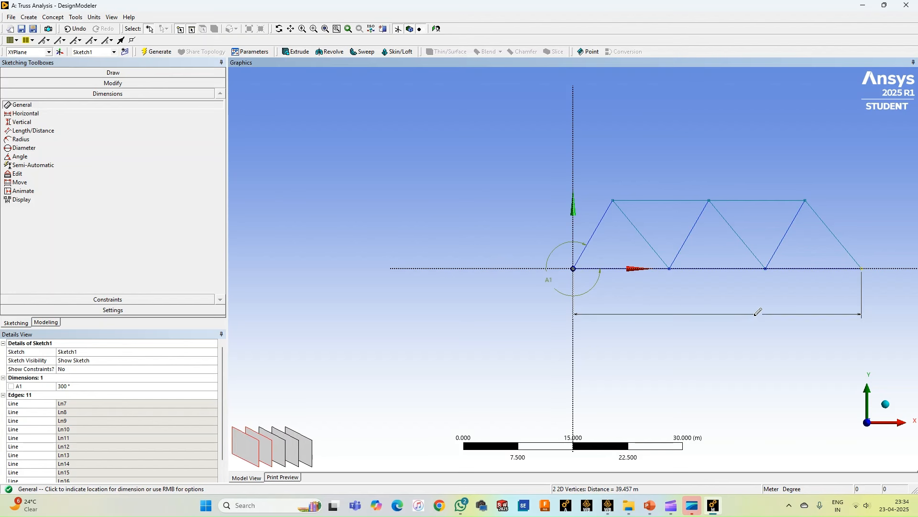
click(731, 336)
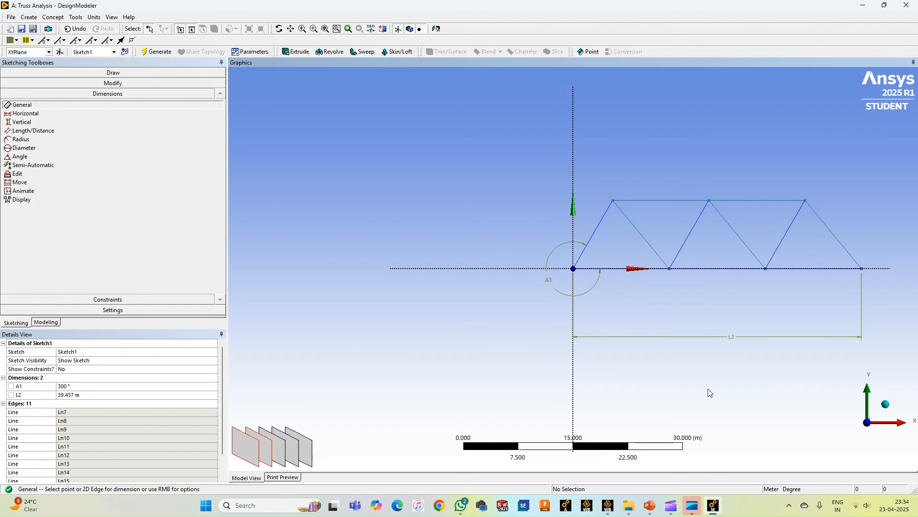
click(94, 395)
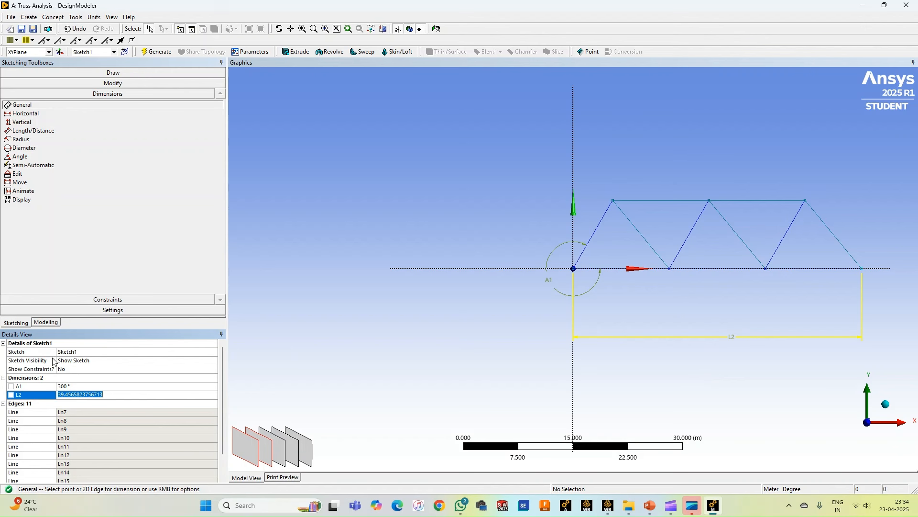
text(10.5)
key(Return)
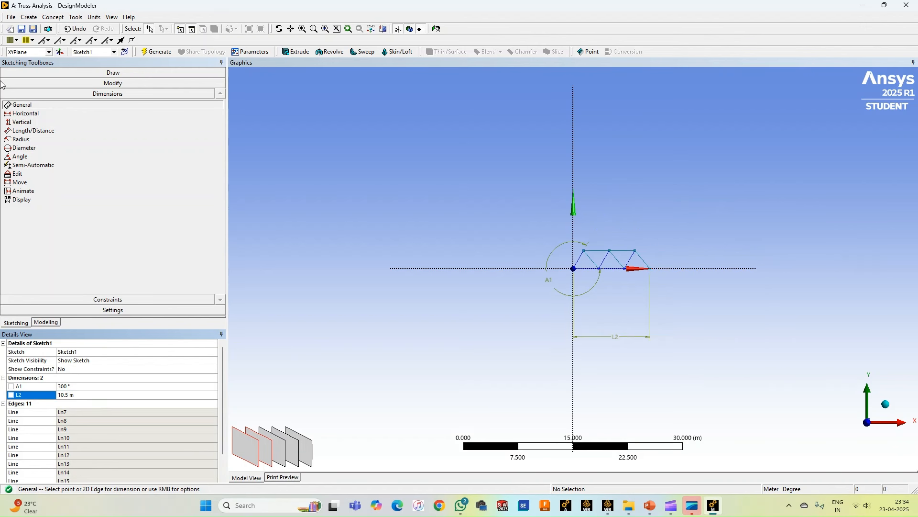
Add a vertical dimension for the truss height between the top chord's far node and the bottom chord, and set it to 3 m
click(325, 30)
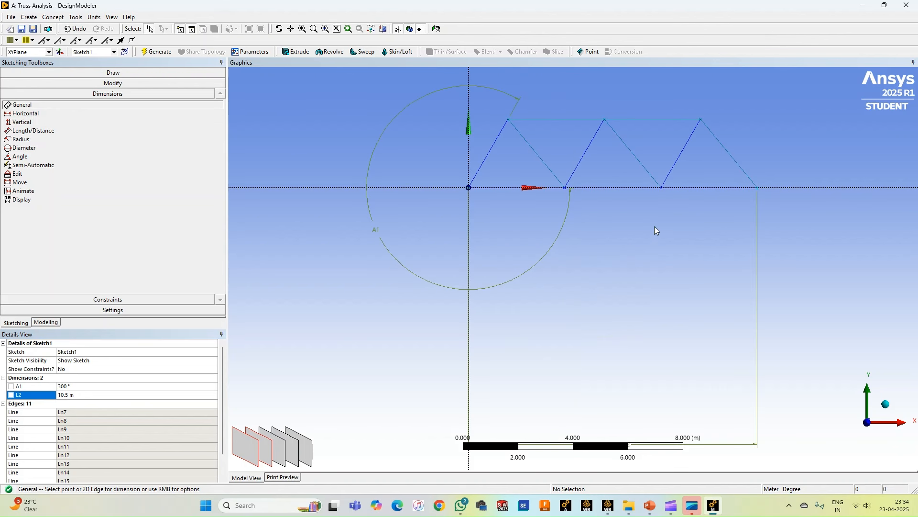
click(27, 124)
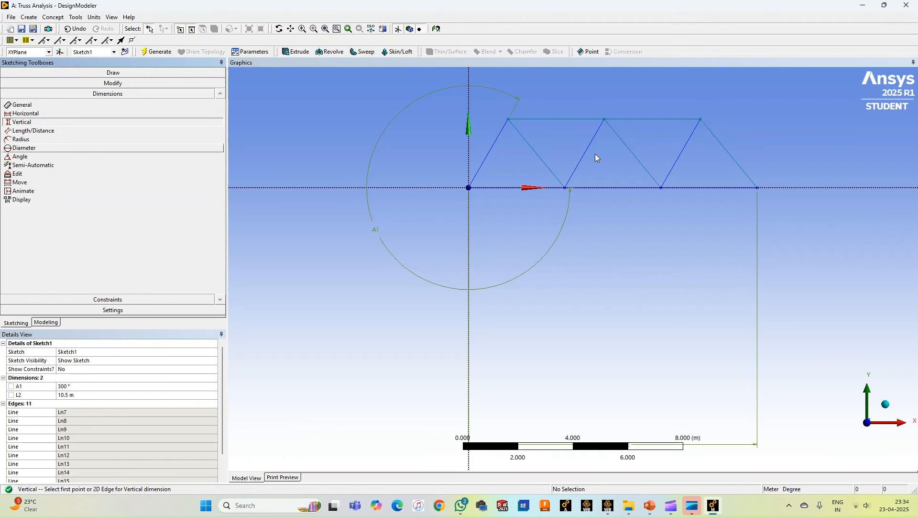
click(700, 120)
click(700, 191)
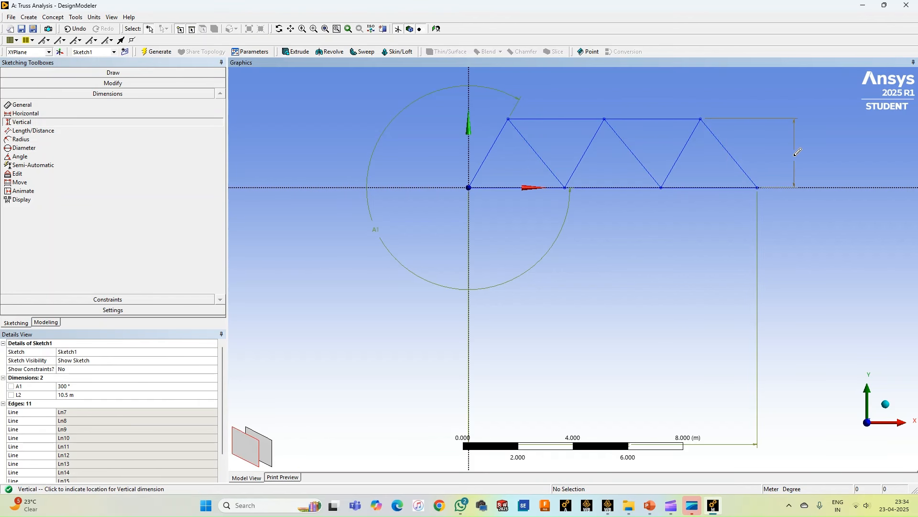
click(794, 167)
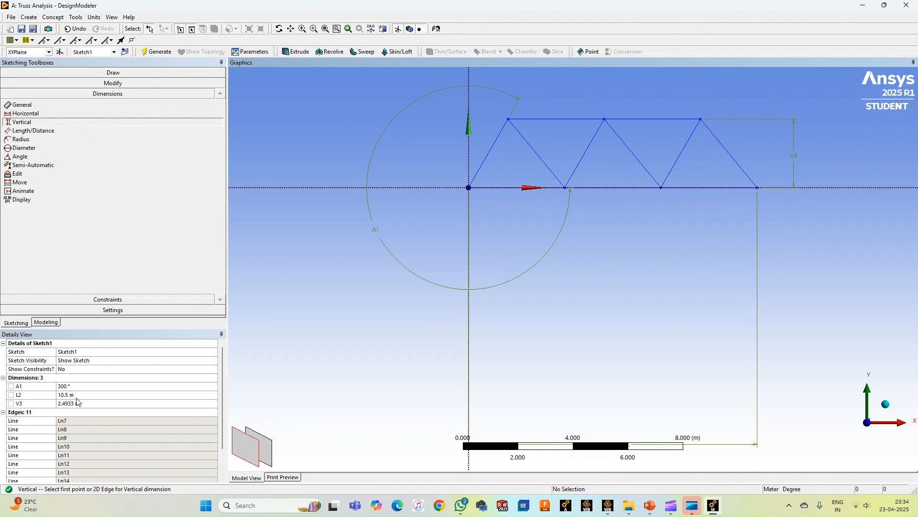
click(87, 407)
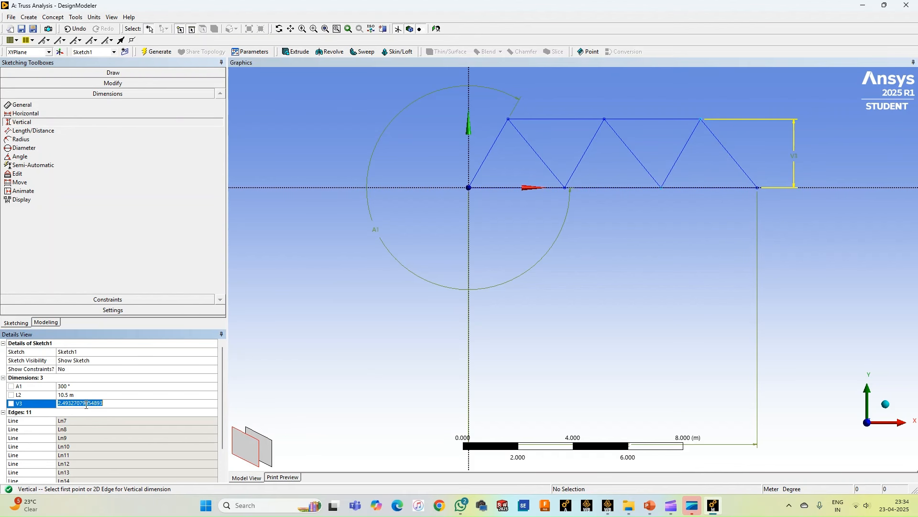
text(3)
key(Return)
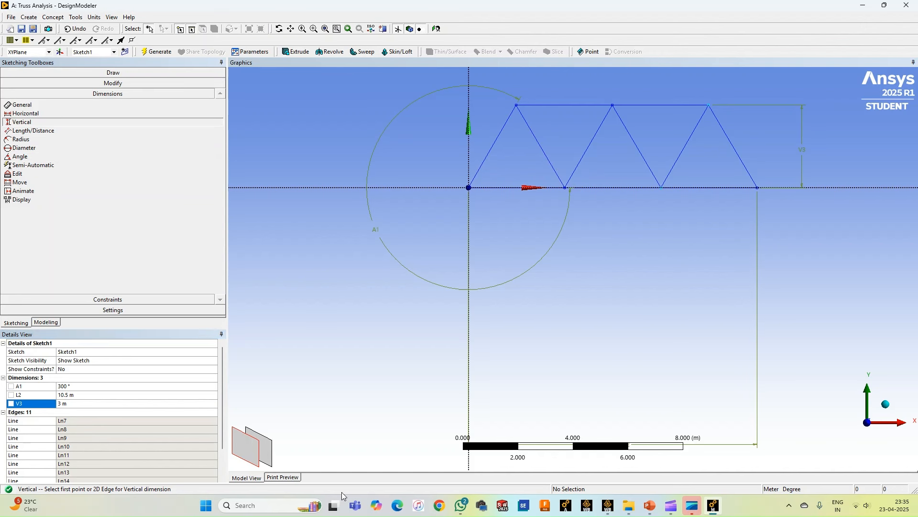
Create a line body from Sketch1 with Lines From Sketches, generate it, and expand the resulting part in the outline
click(55, 20)
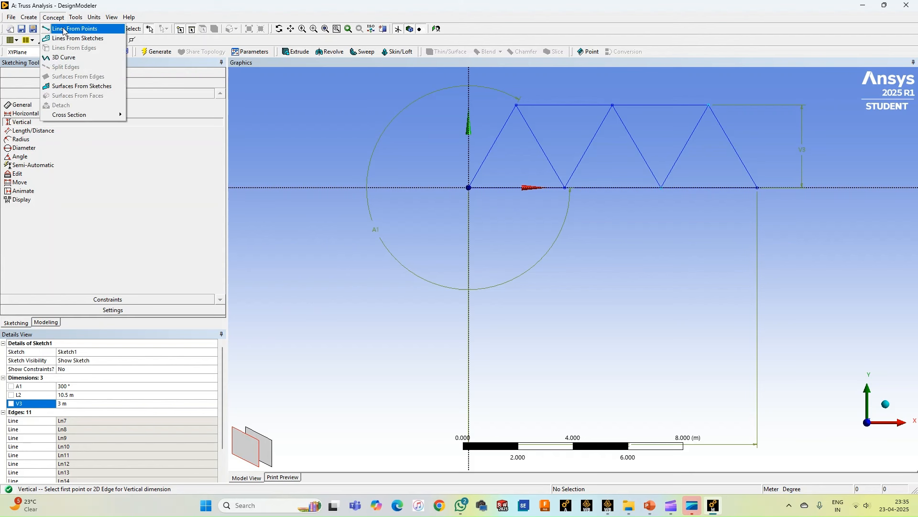
click(72, 39)
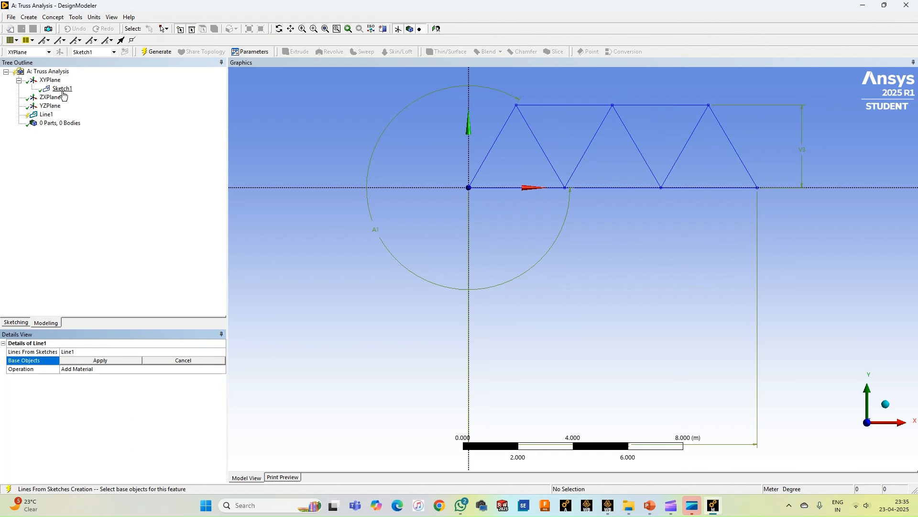
click(61, 89)
click(102, 361)
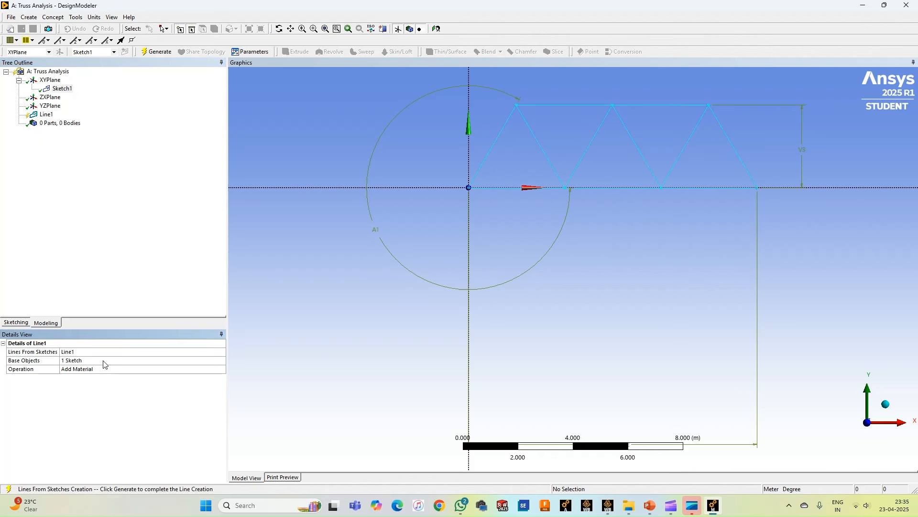
click(157, 52)
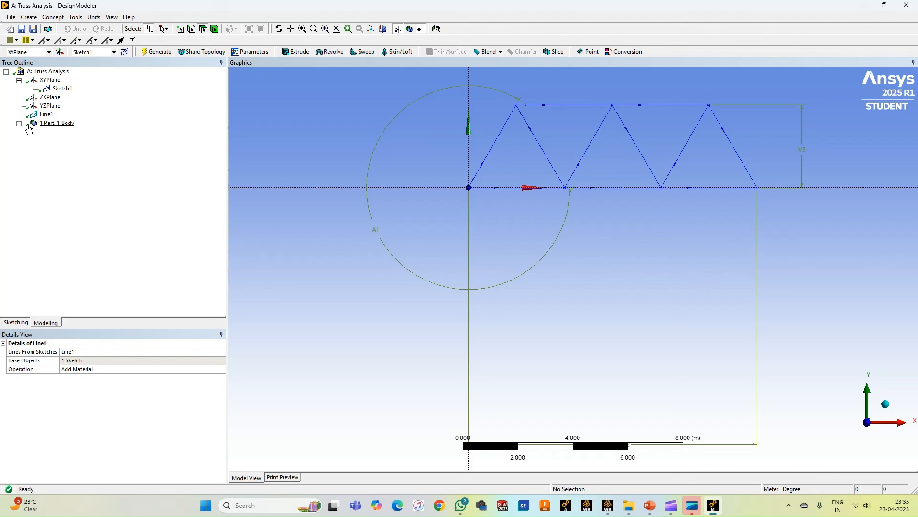
click(18, 124)
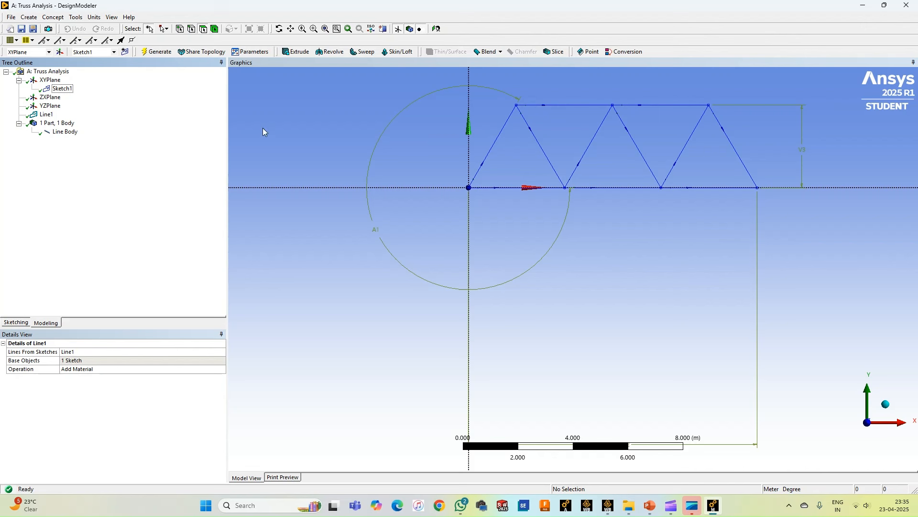
Create a circular cross section and set its radius to 0.125 m
click(53, 17)
mouse_move(75, 118)
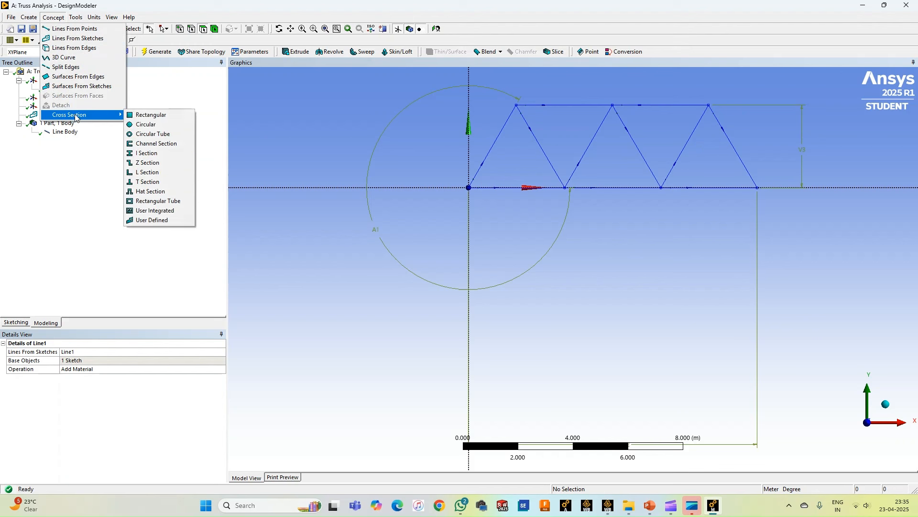
click(141, 128)
click(91, 378)
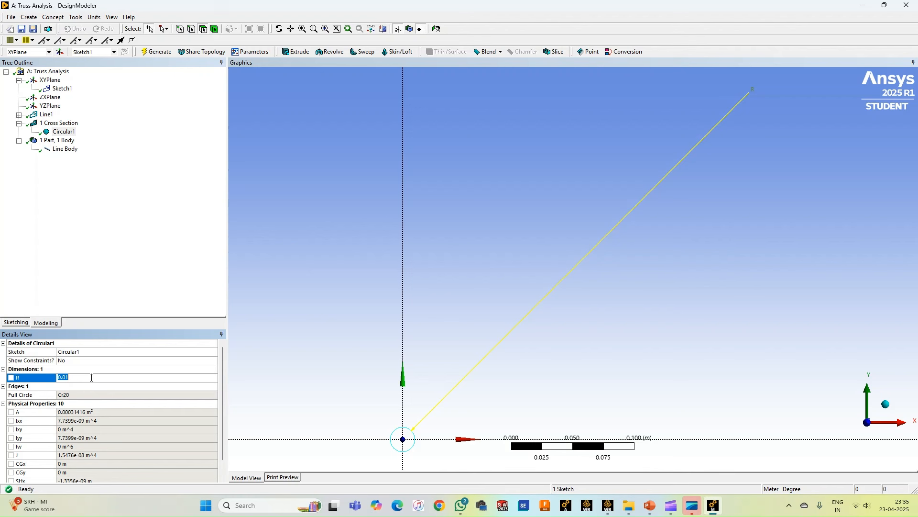
click(11, 378)
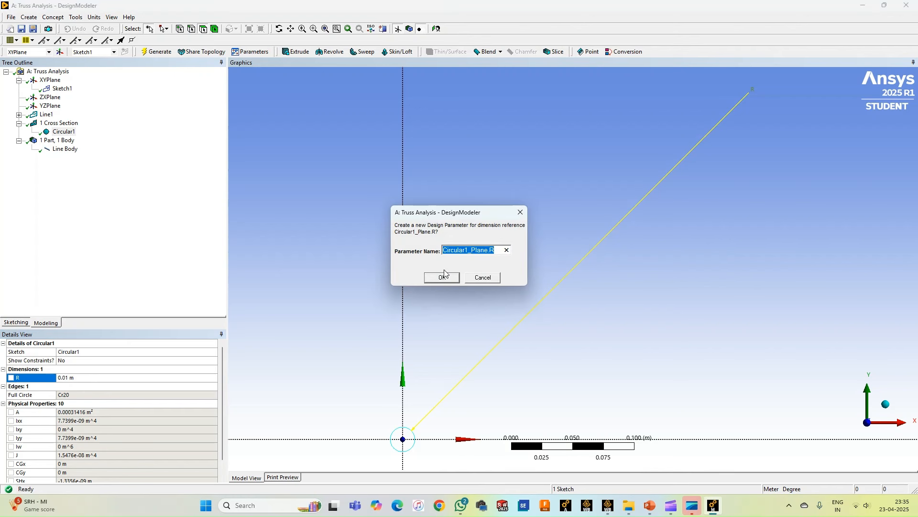
click(482, 278)
click(91, 378)
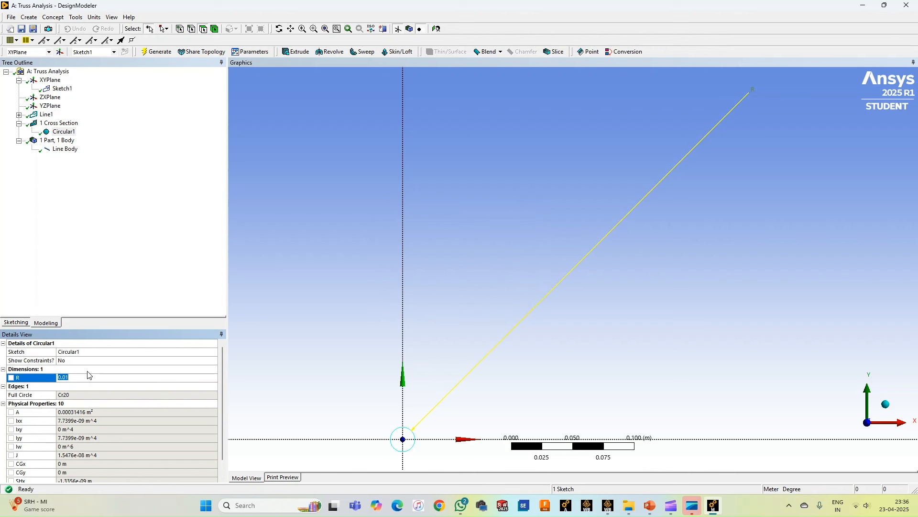
text(0.125)
click(115, 273)
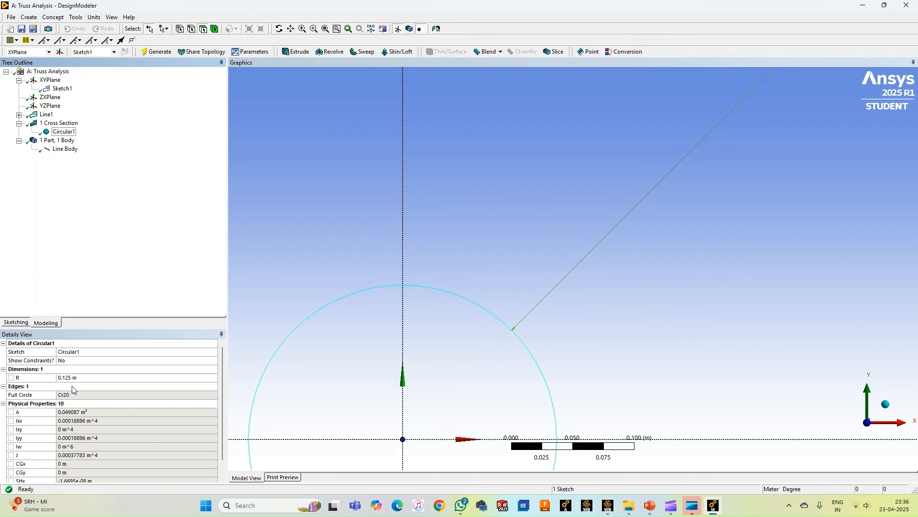
scroll(428, 345, down, 3)
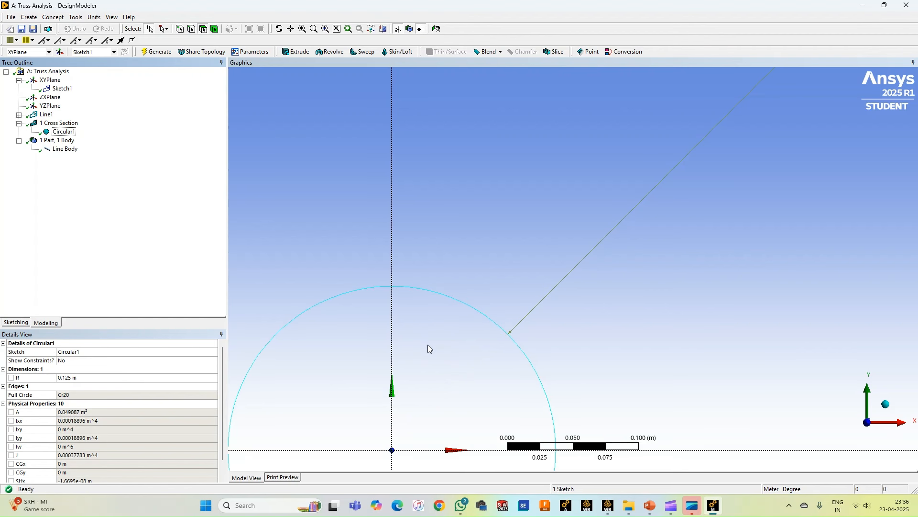
scroll(427, 344, down, 5)
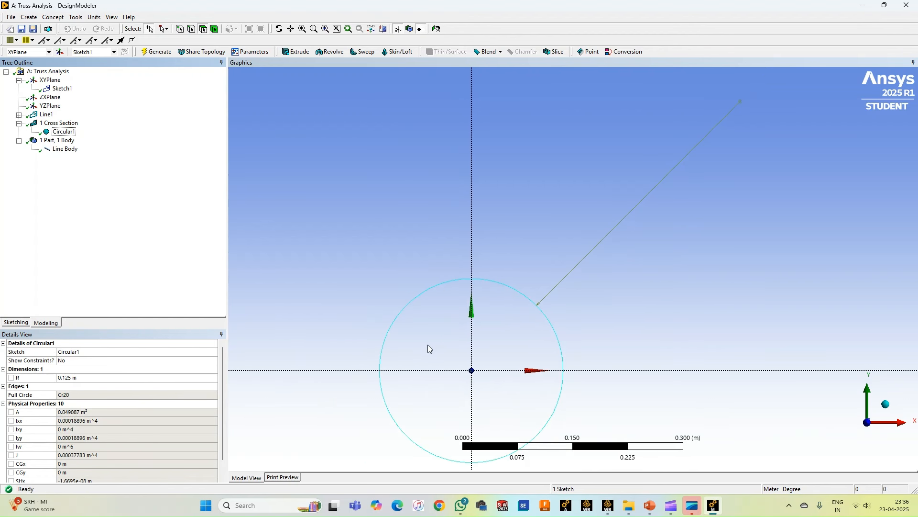
Assign the Circular1 cross section to the truss line body and regenerate the model
click(65, 150)
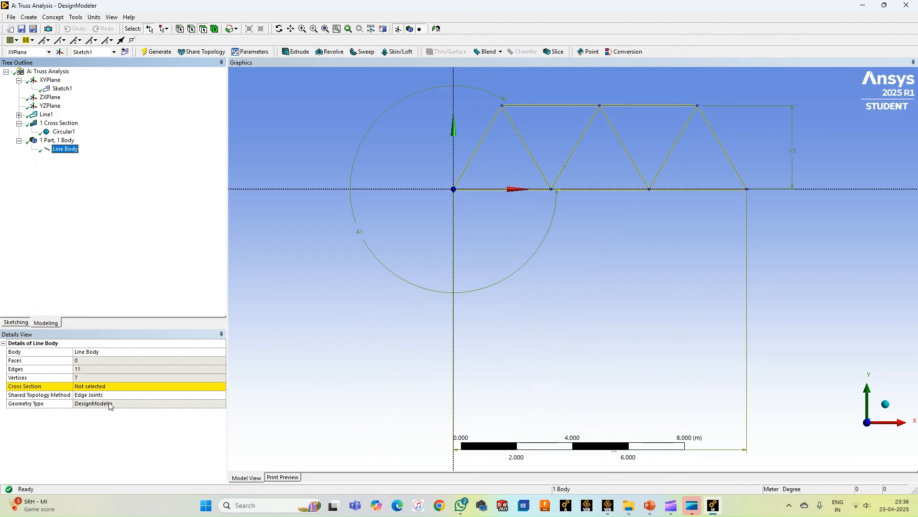
click(114, 389)
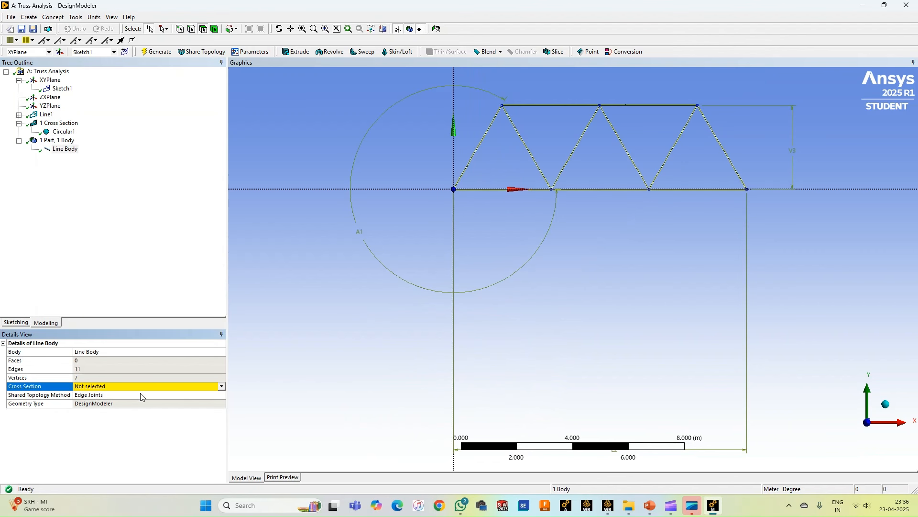
click(221, 386)
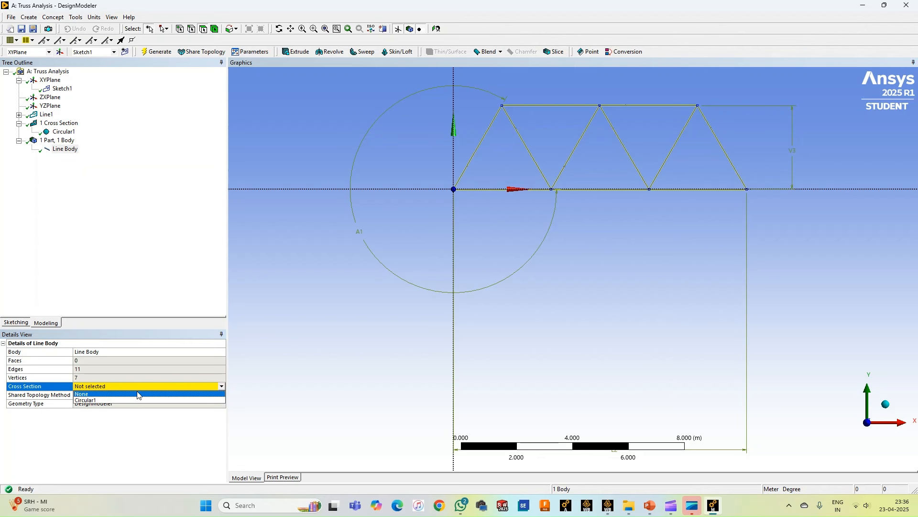
click(101, 400)
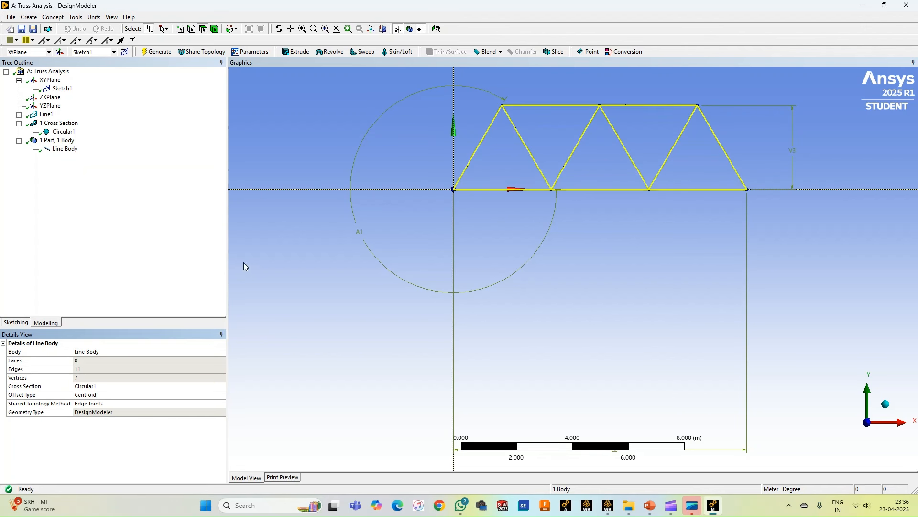
click(157, 52)
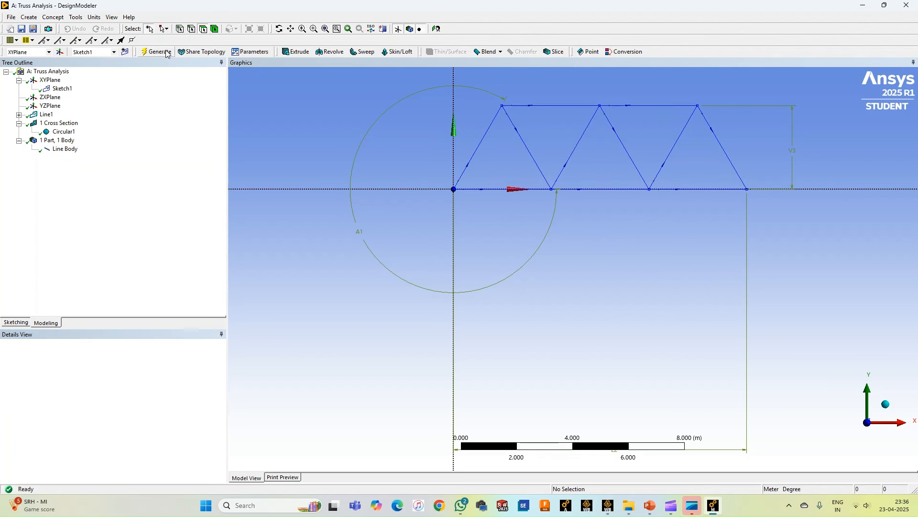
Display the truss members as cross section solids and inspect them in 3D
click(110, 20)
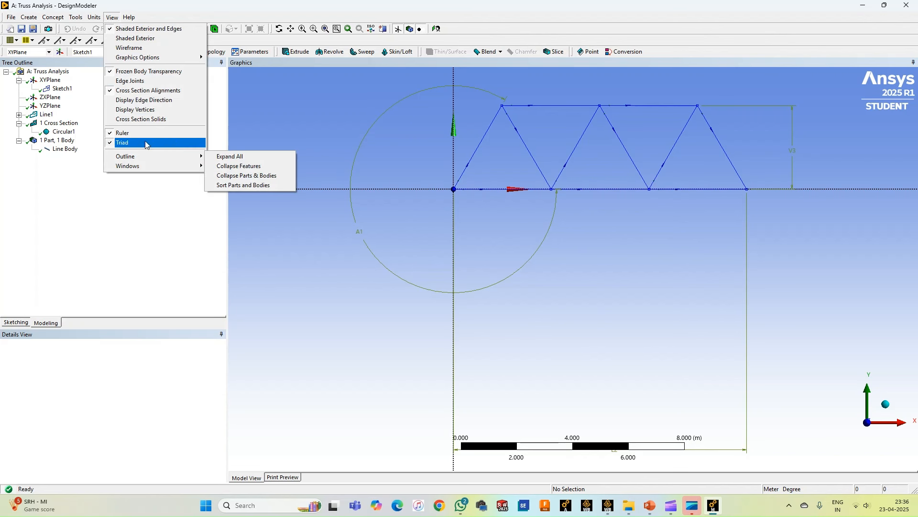
click(142, 119)
middle_drag(364, 122, 442, 177)
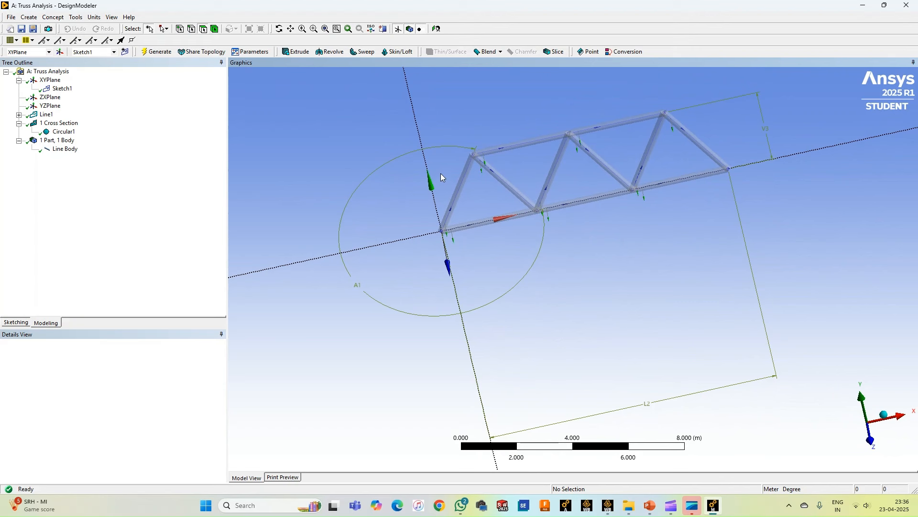
middle_drag(352, 188, 435, 192)
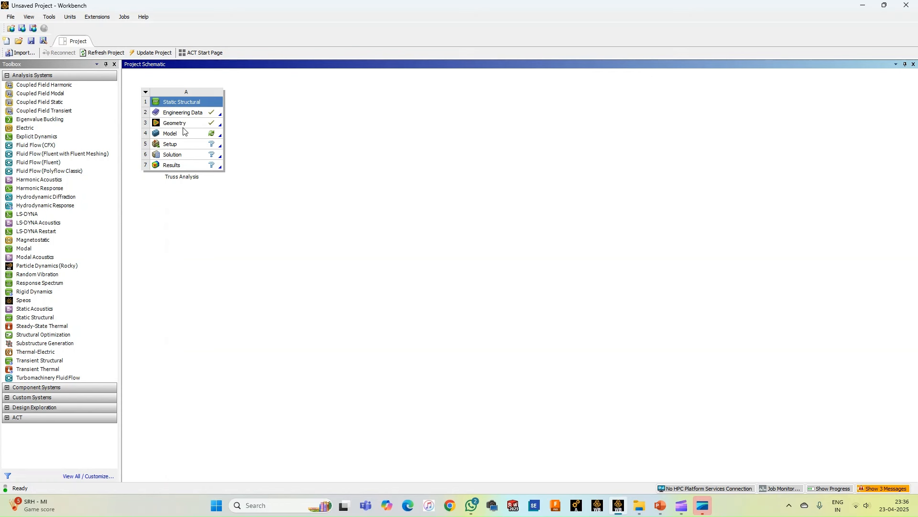
Open the Truss Analysis model in Mechanical from Workbench and show the beam cross sections on the truss
double_click(183, 138)
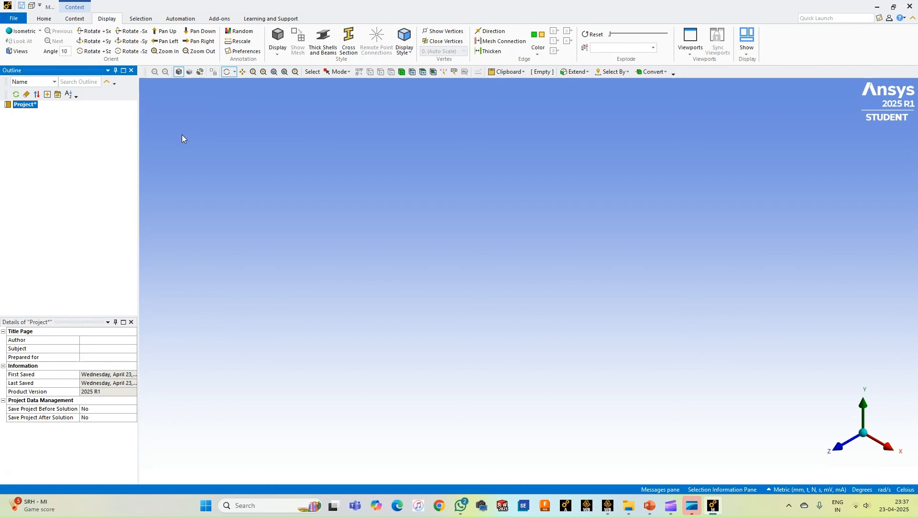
click(182, 139)
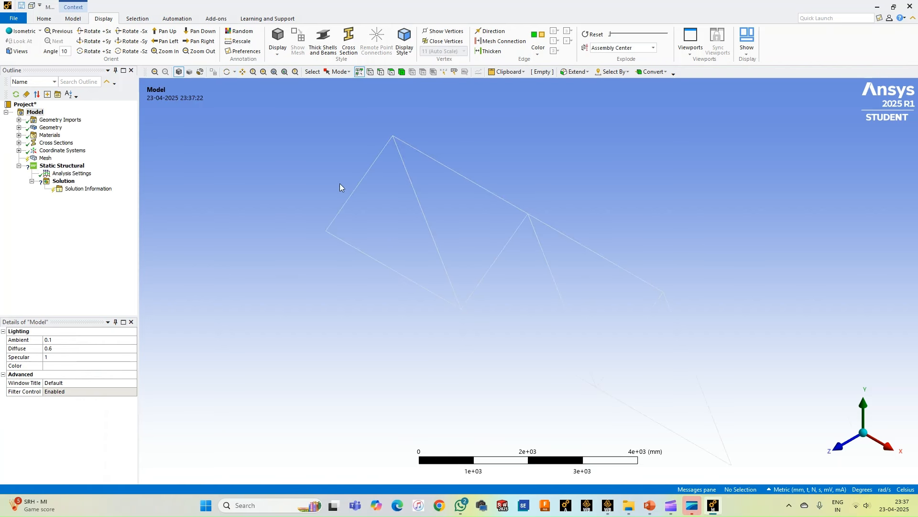
click(348, 48)
middle_drag(225, 224, 338, 199)
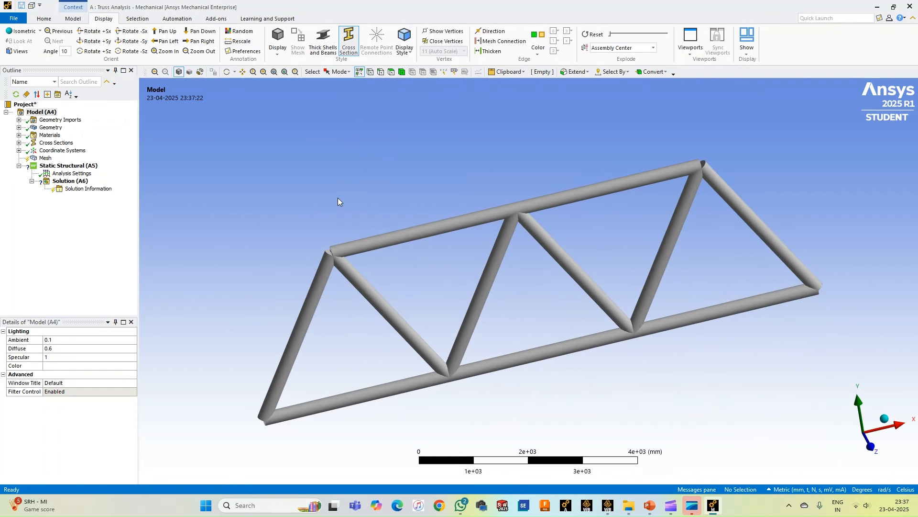
scroll(222, 300, up, 1)
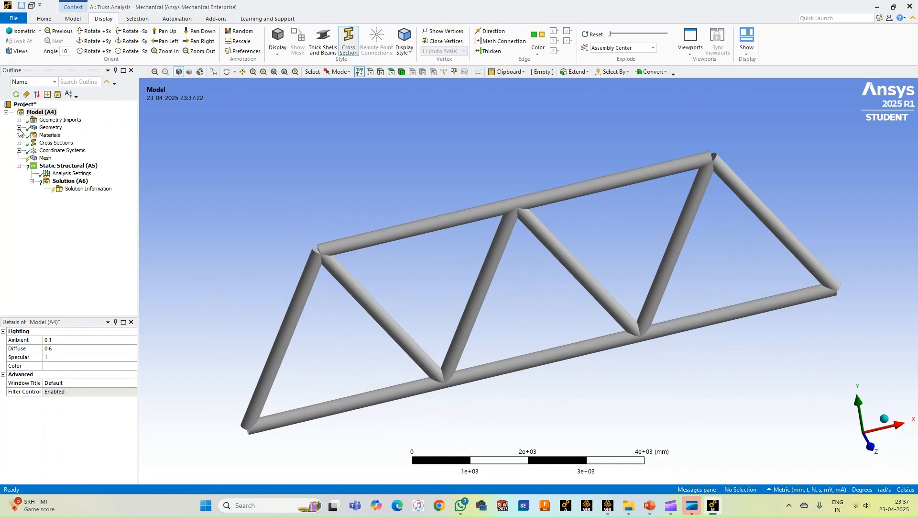
Assign the custom material named Material to the line body, and turn off the cross-section display
click(19, 128)
click(63, 135)
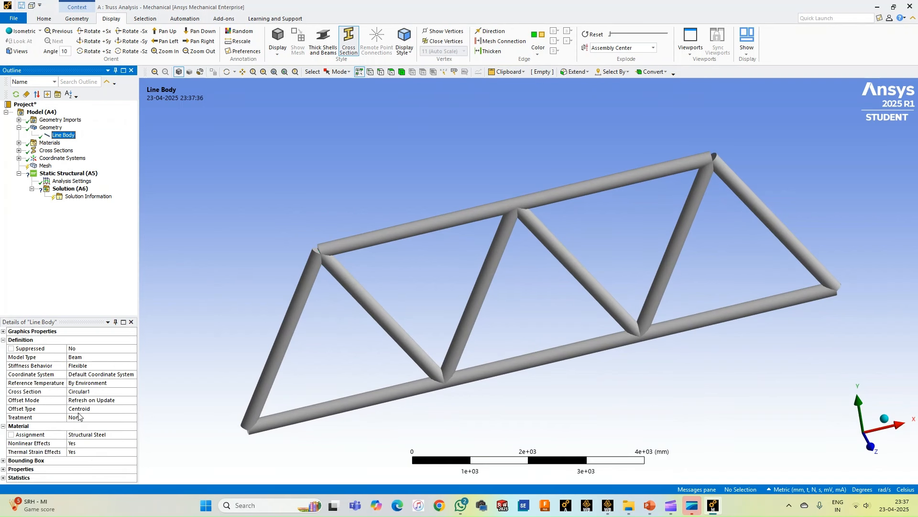
click(107, 437)
click(133, 435)
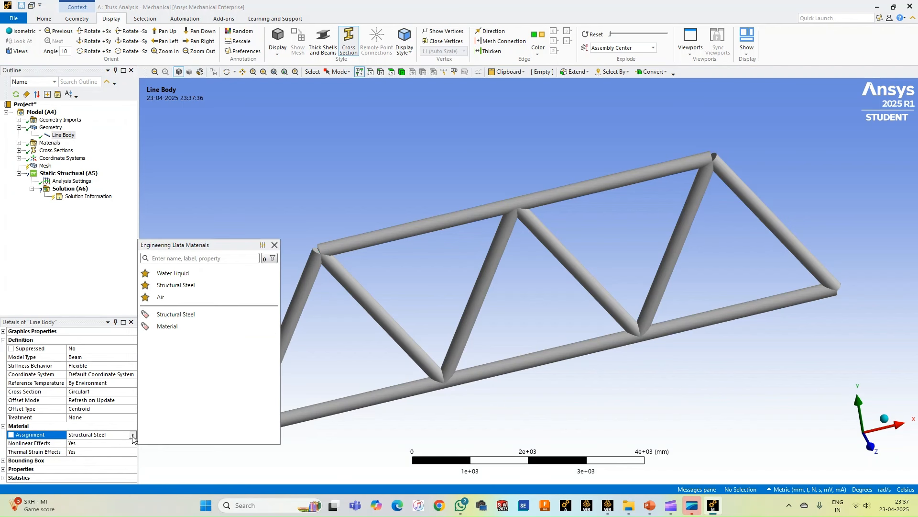
click(180, 327)
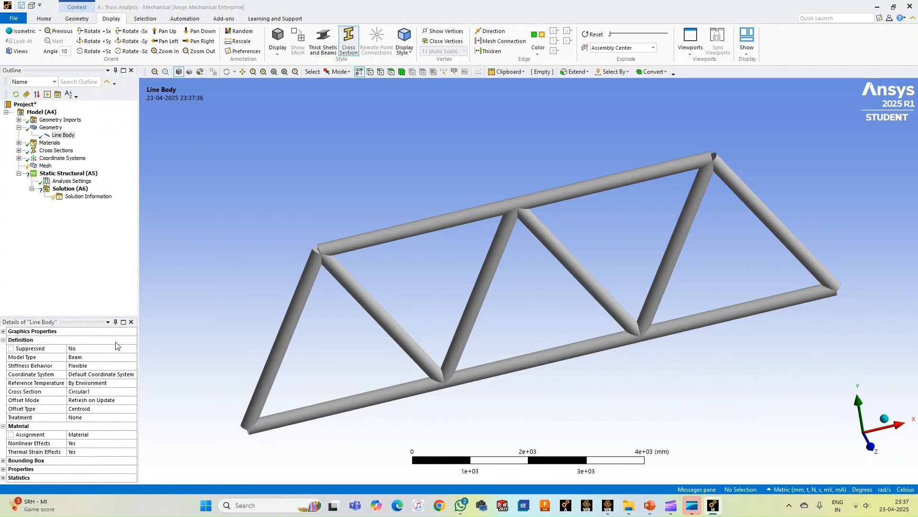
click(19, 127)
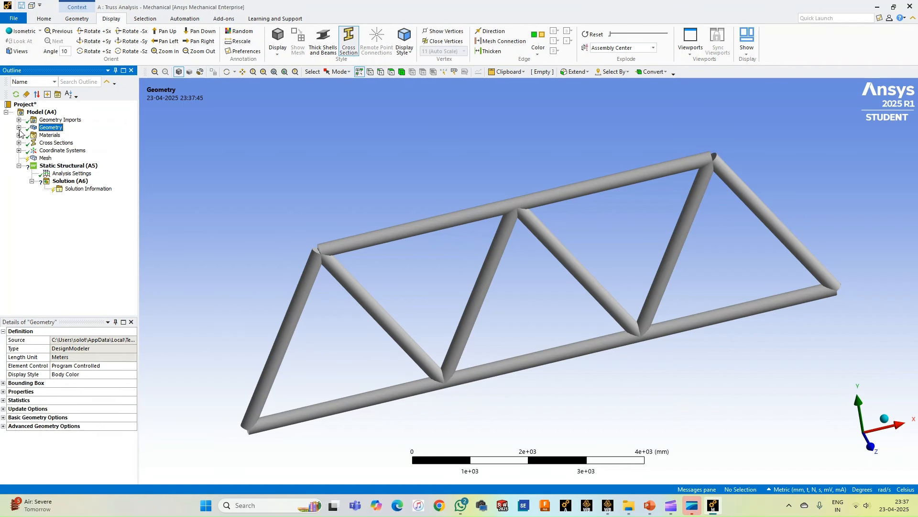
click(348, 40)
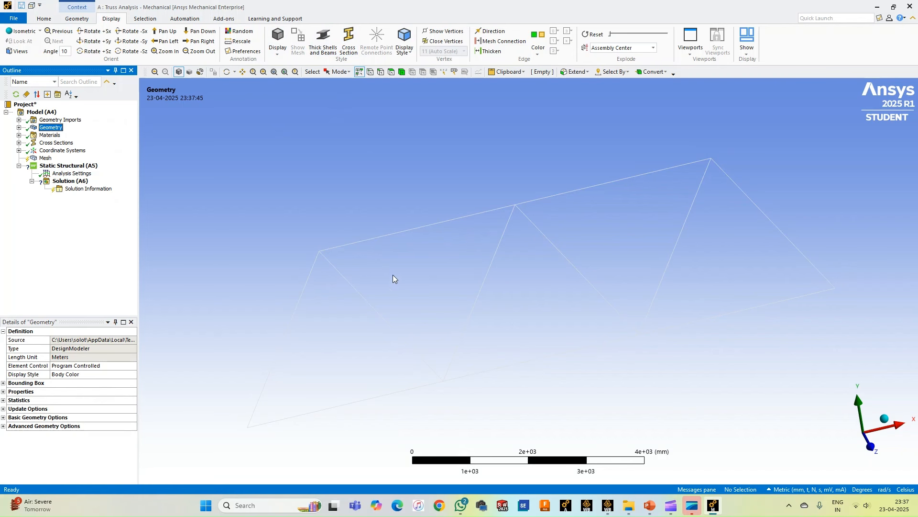
Generate the mesh for the truss with default settings and orient the model to the Front view
middle_drag(393, 275, 423, 252)
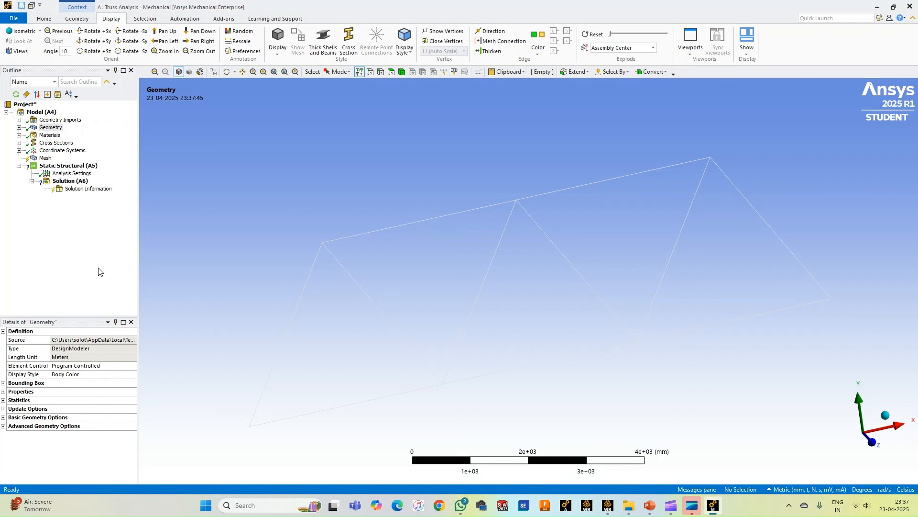
right_click(46, 158)
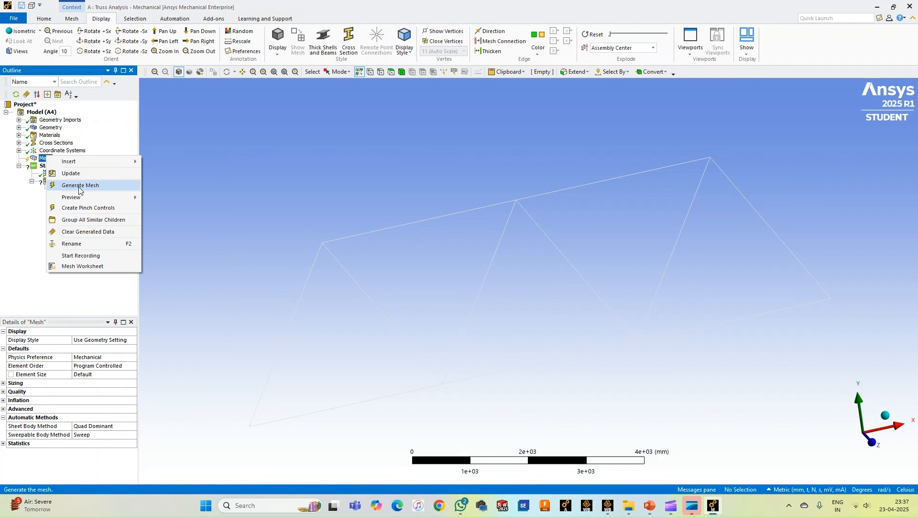
click(79, 185)
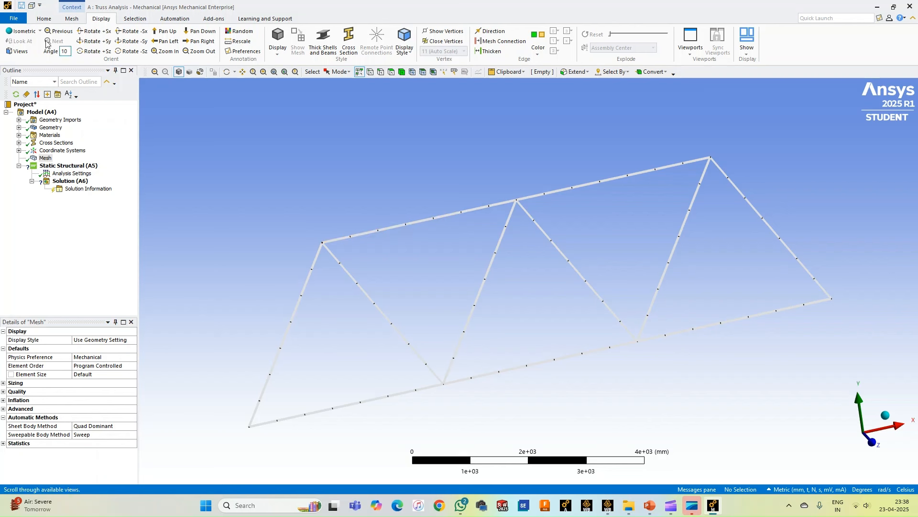
click(19, 52)
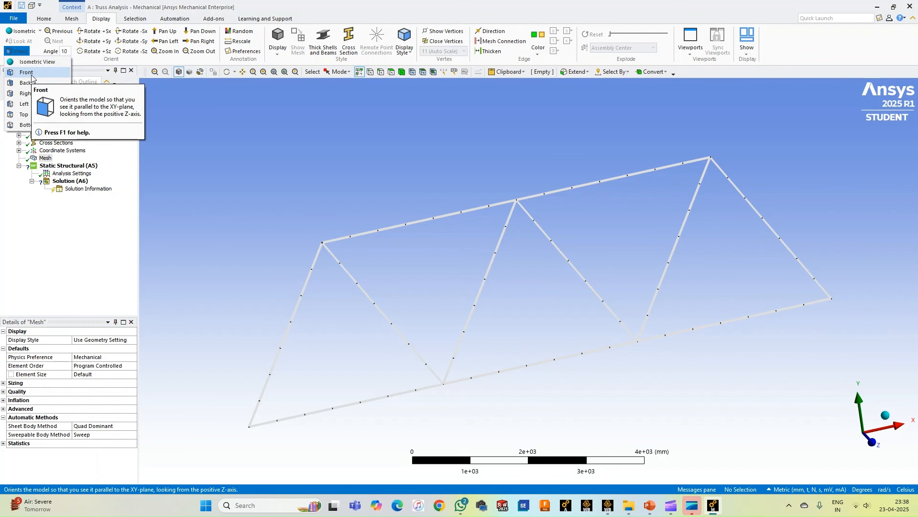
click(27, 73)
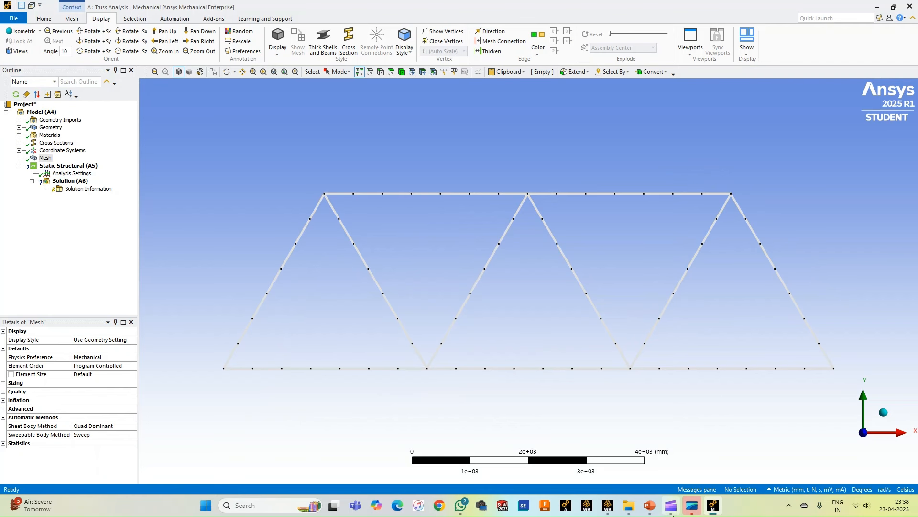
Switch to PowerPoint, examine the truss loads and supports on the Problem Statement slide, and return to Mechanical
click(649, 512)
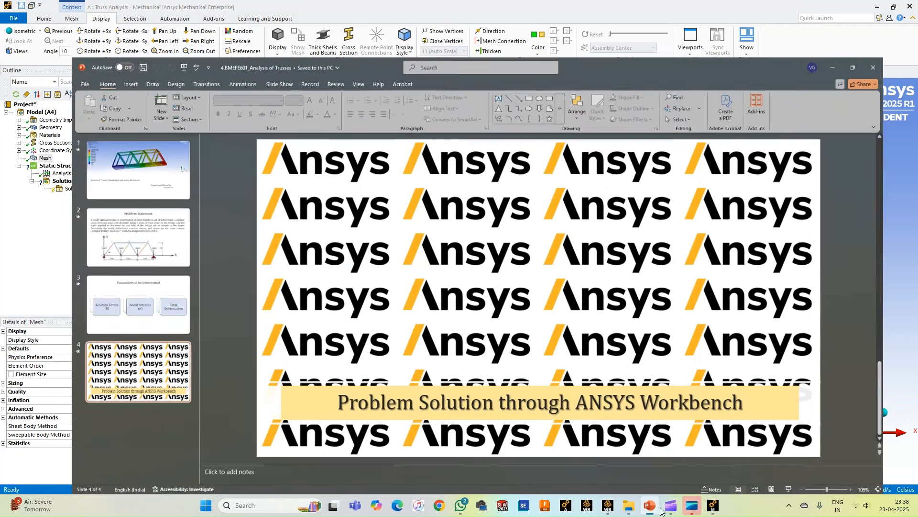
click(75, 203)
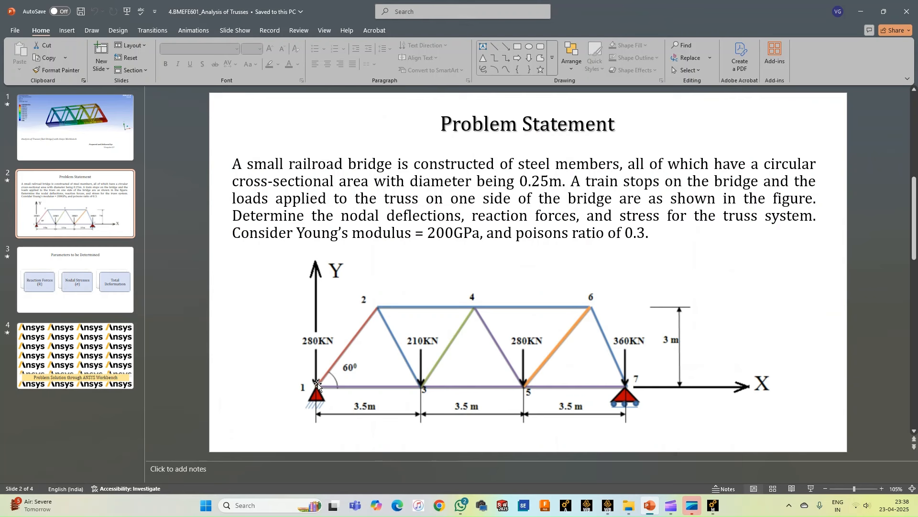
click(718, 507)
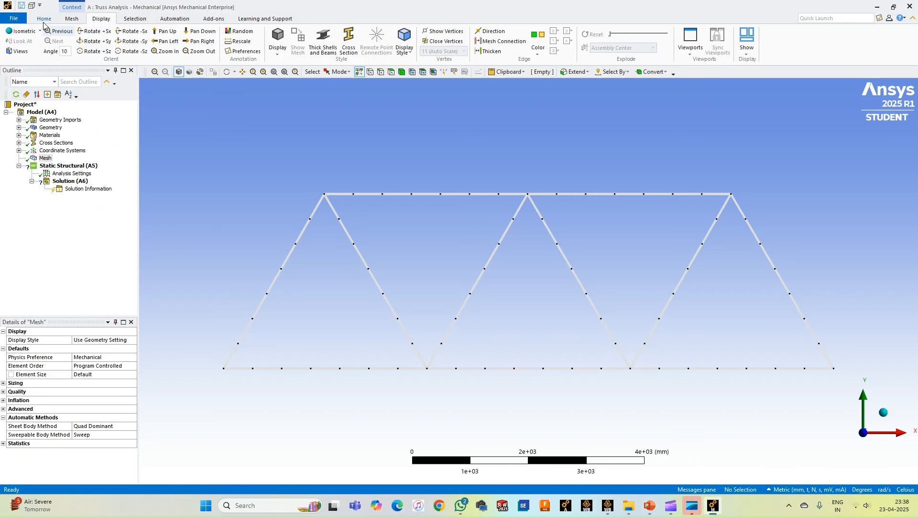
Add a force to Static Structural, defined by components, with a Y component of -2.8e+005 N
click(64, 166)
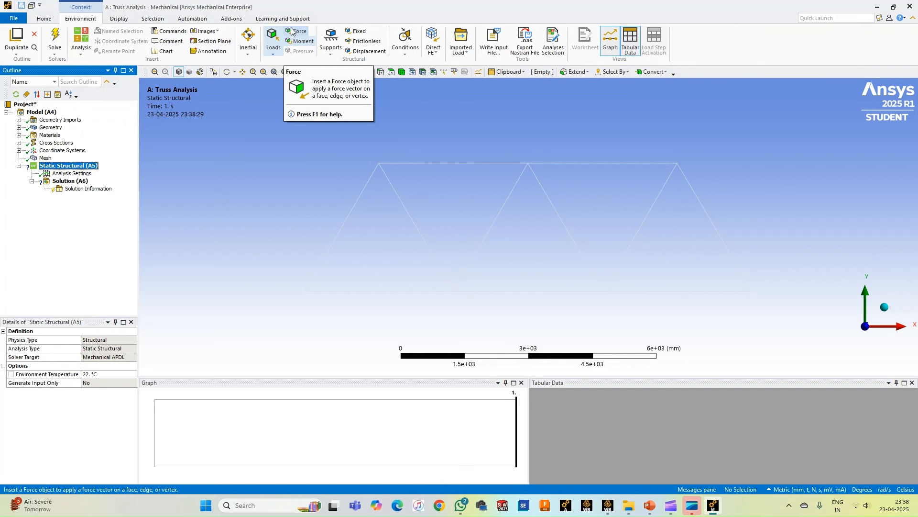
click(295, 32)
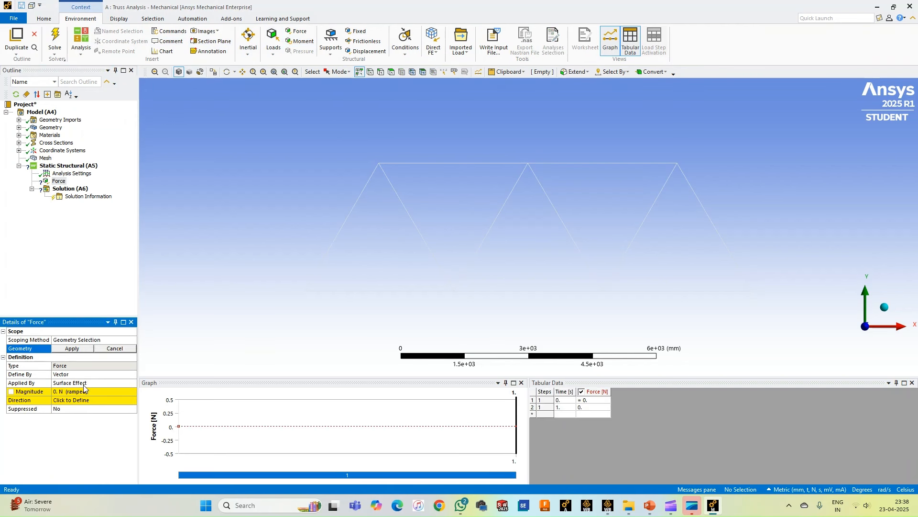
click(86, 374)
click(76, 392)
click(106, 408)
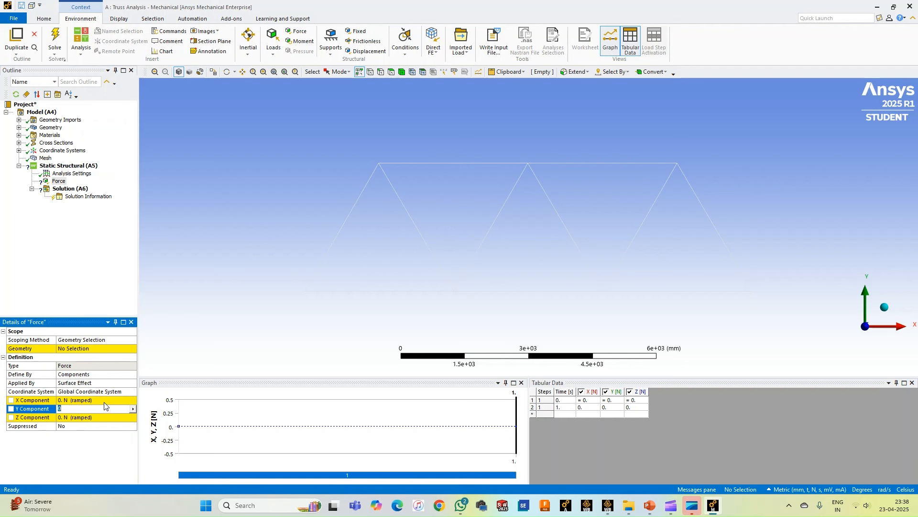
text(-2.8e+005 N  (ramped)
key(Return)
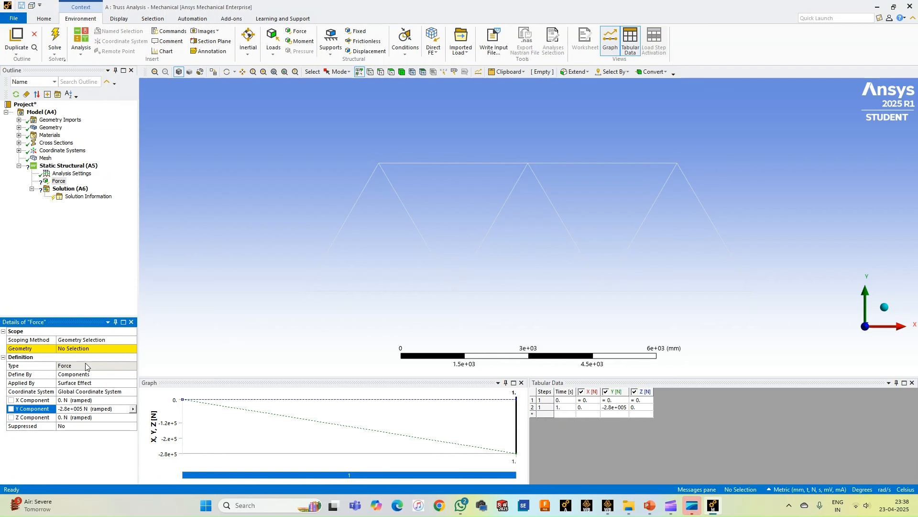
Scope the force to the vertex at the left end of the truss's bottom chord
click(90, 348)
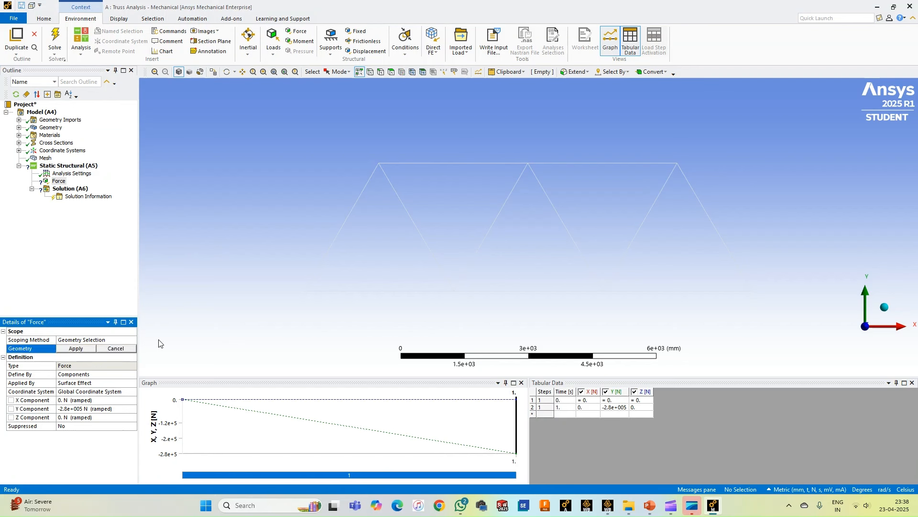
click(371, 73)
click(305, 290)
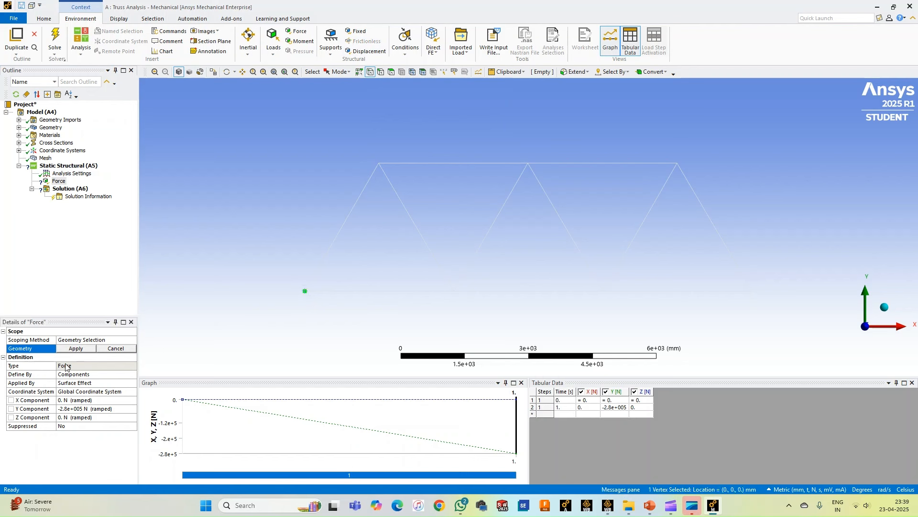
click(67, 349)
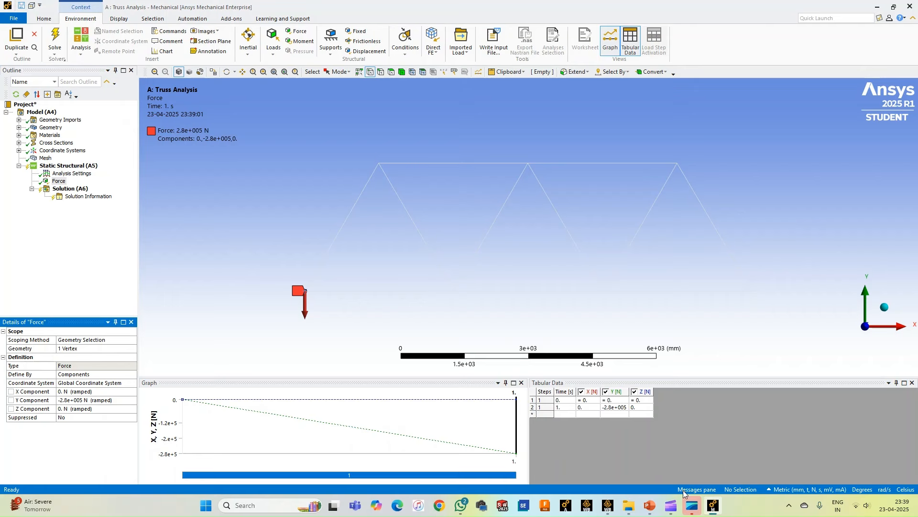
Check the node 3 load in the PowerPoint problem statement and add a second force by components with Y component -210000 N in Mechanical
click(713, 505)
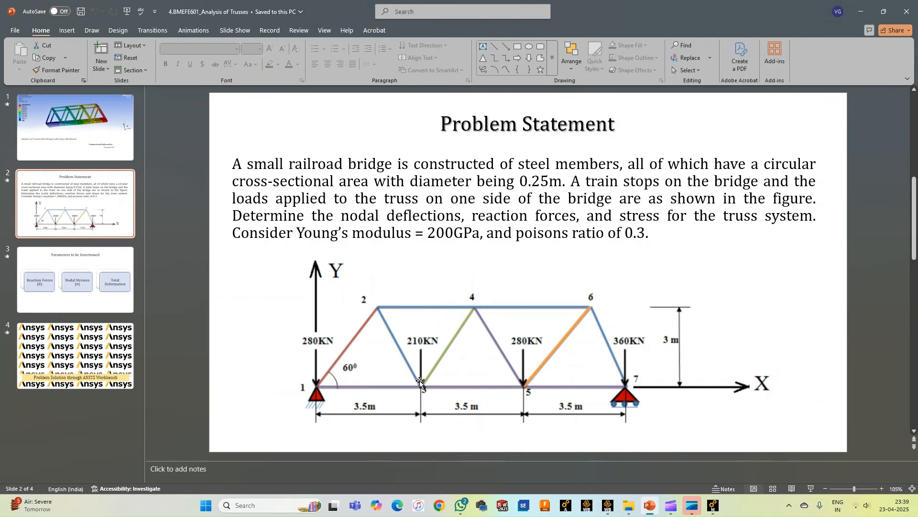
click(713, 505)
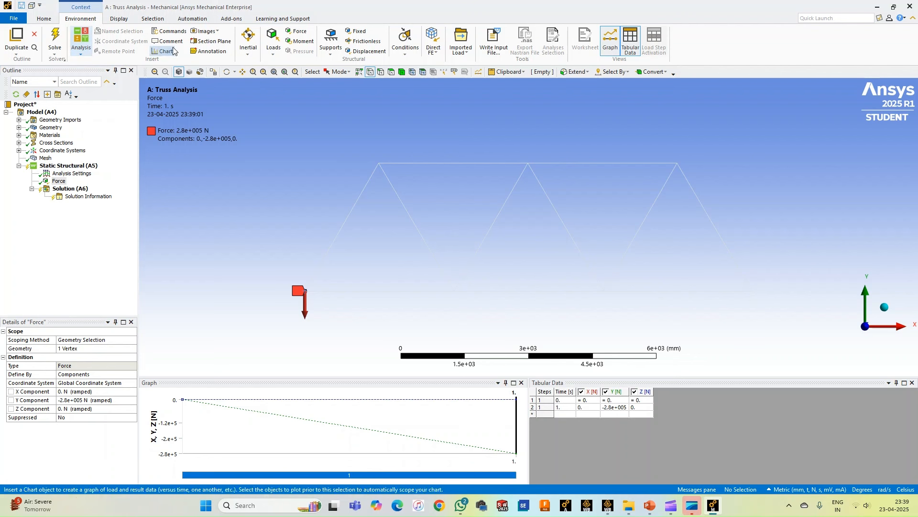
click(300, 31)
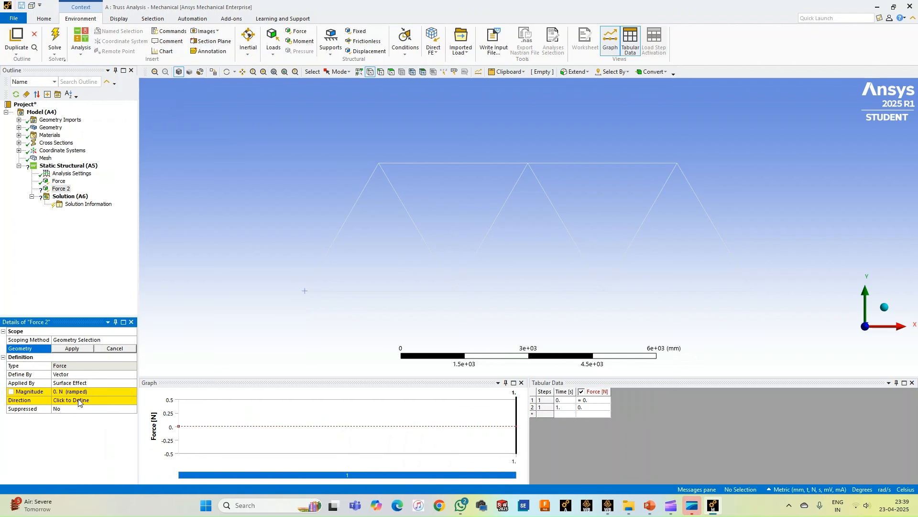
click(83, 374)
click(133, 375)
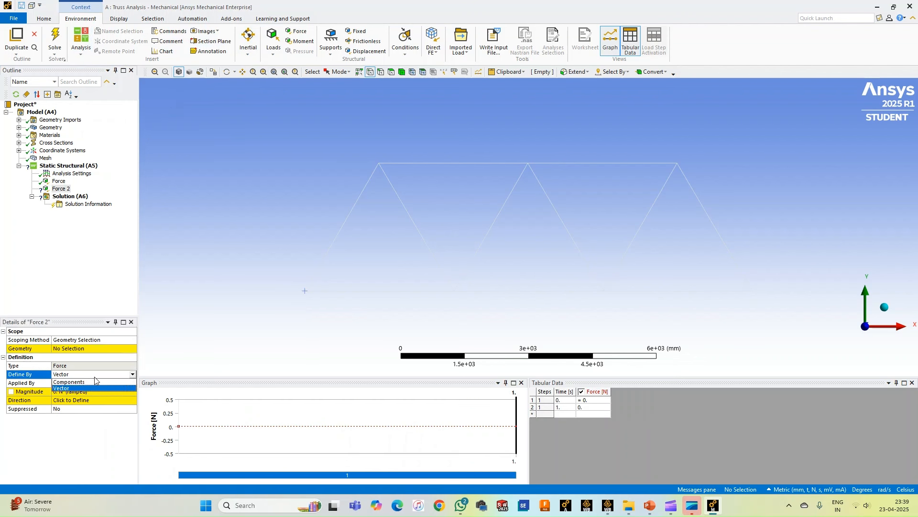
click(95, 387)
click(101, 409)
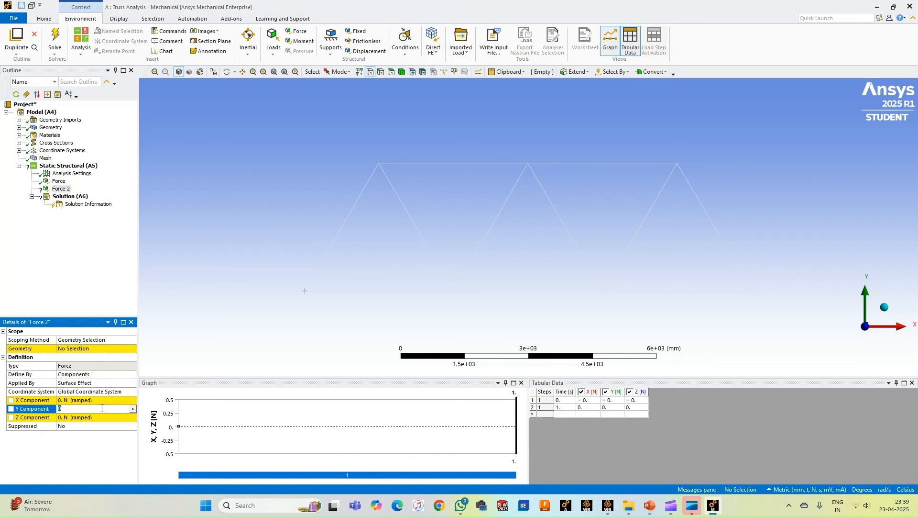
text(-210000)
Scope the second force to the second vertex from the left on the bottom chord
click(78, 349)
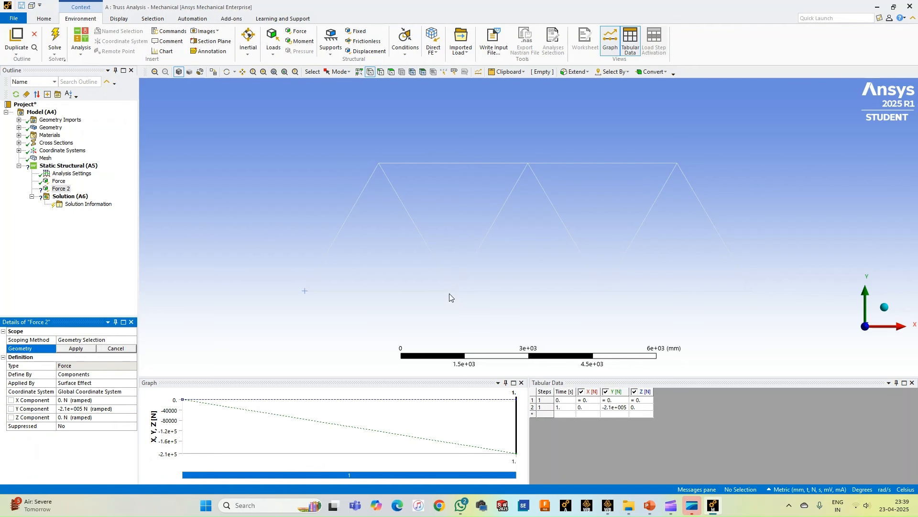
click(454, 291)
click(79, 350)
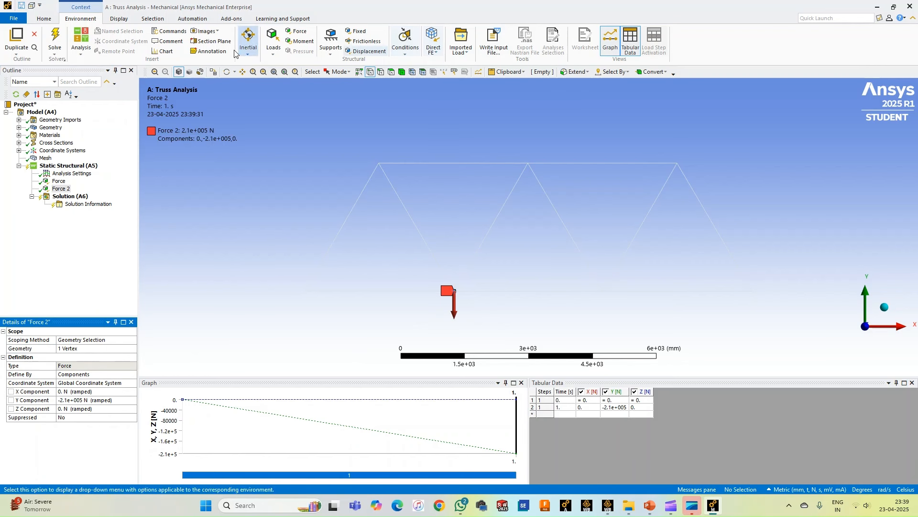
Add a third force by components with Y component -280000 N at the third vertex from the left on the bottom chord
click(296, 32)
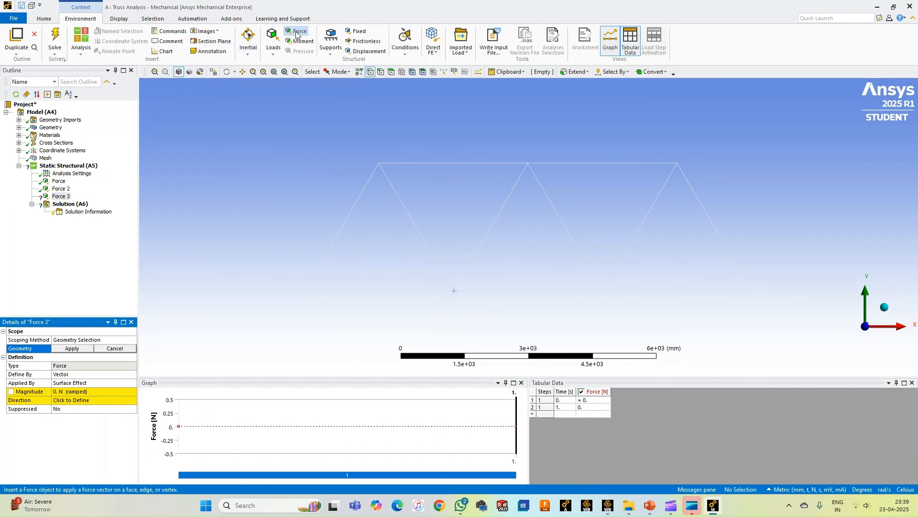
click(86, 351)
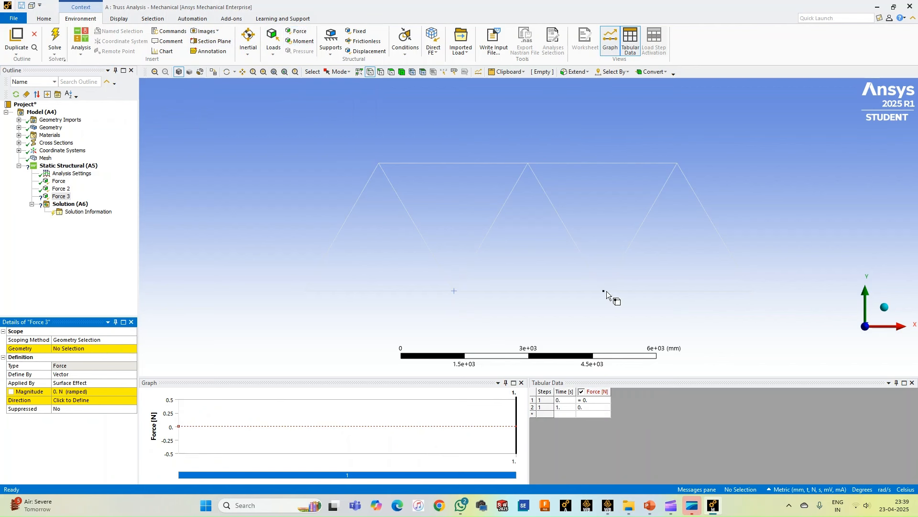
click(604, 291)
click(108, 374)
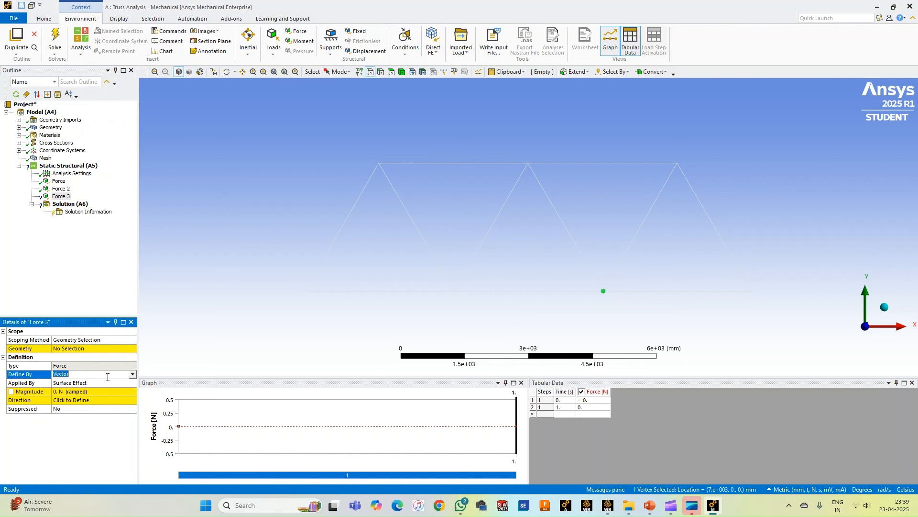
click(133, 374)
click(90, 388)
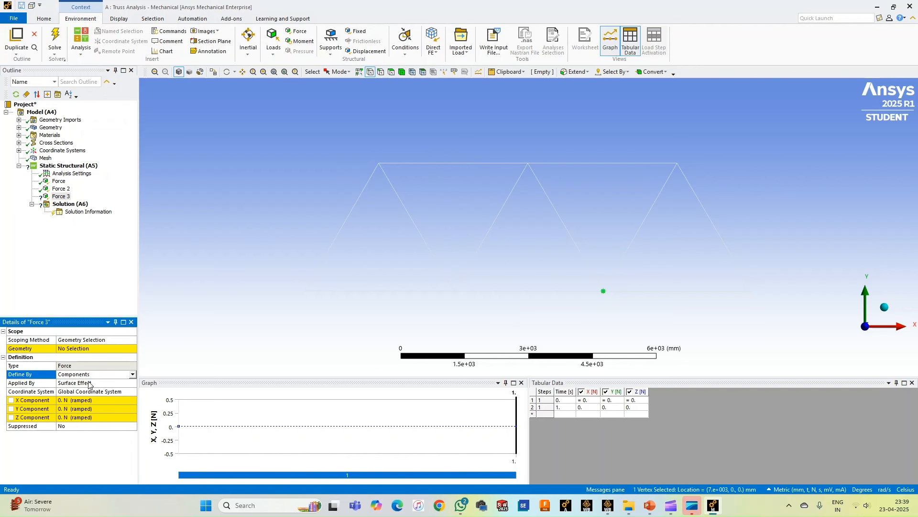
click(103, 407)
text(-280000)
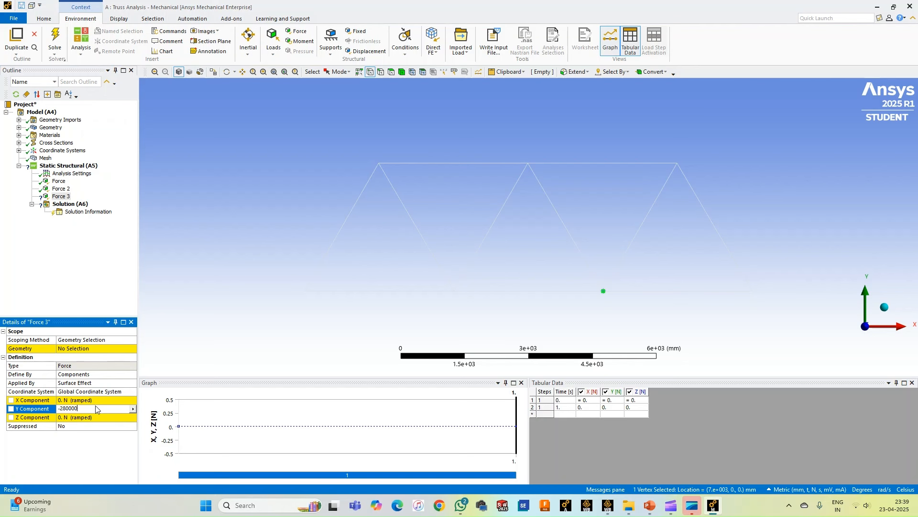
click(77, 348)
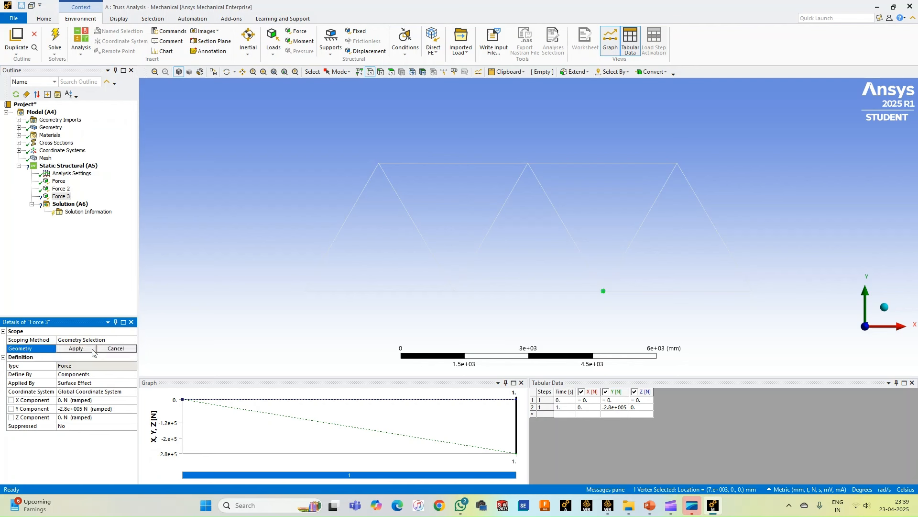
click(76, 349)
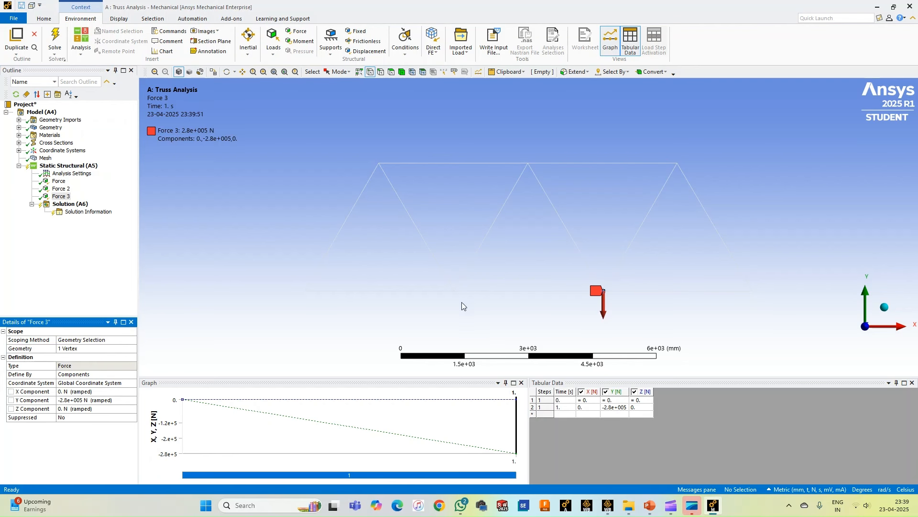
Review the location and magnitude of each of the three forces applied to the bottom chord
click(59, 181)
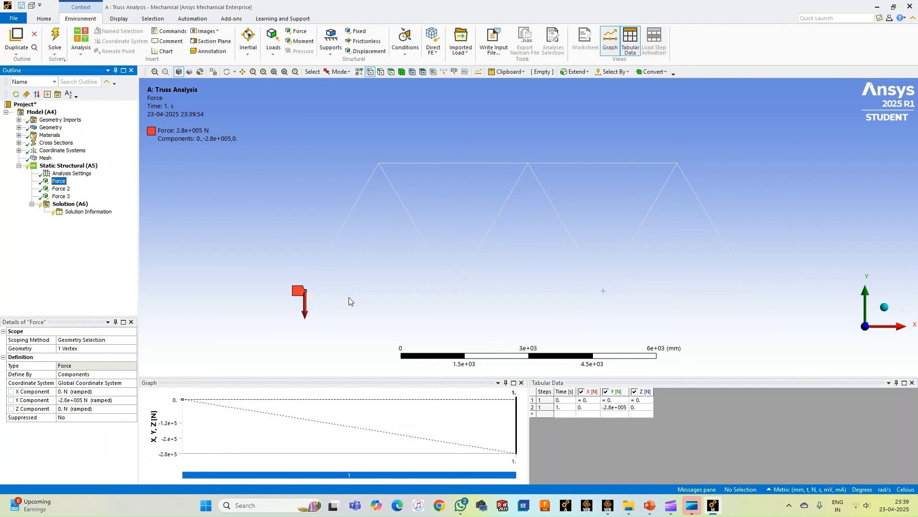
click(61, 189)
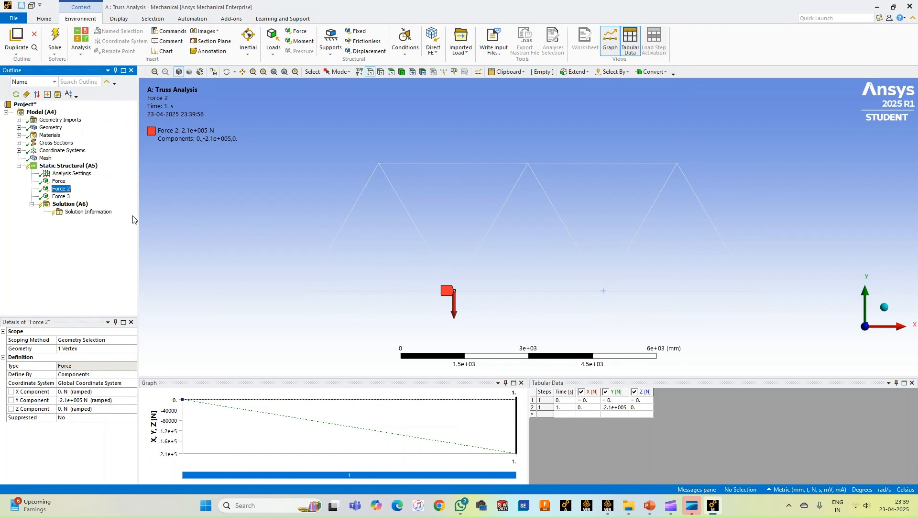
click(60, 197)
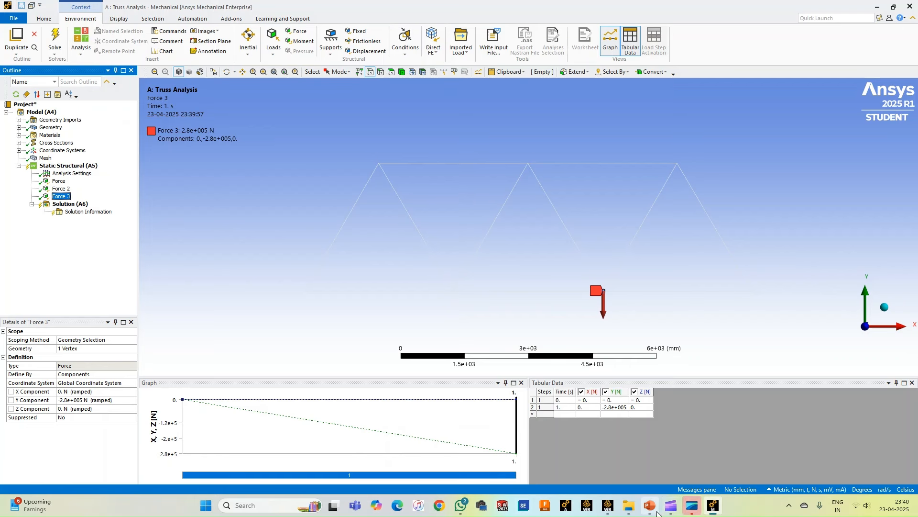
Check the node 7 load in the PowerPoint problem statement and add a fourth force in Mechanical, Y component -360000 N, at the bottom chord's rightmost vertex
click(654, 510)
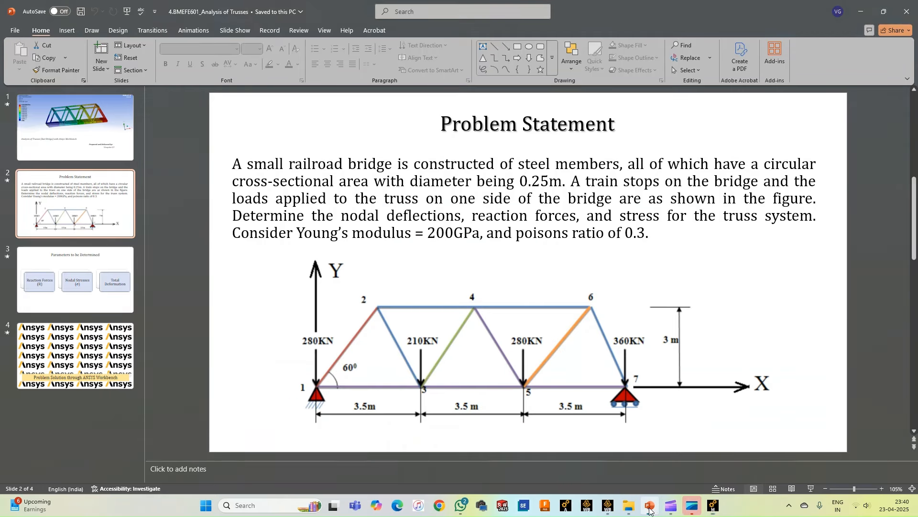
click(713, 506)
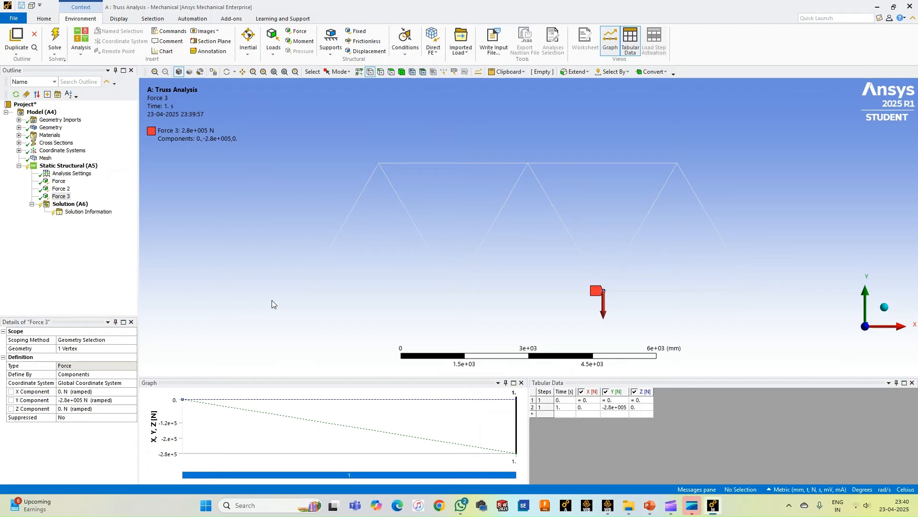
click(299, 31)
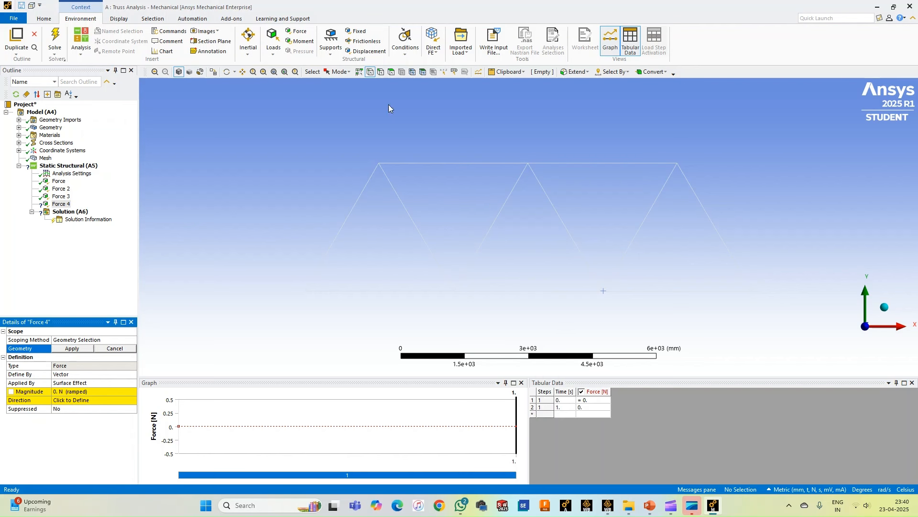
click(753, 291)
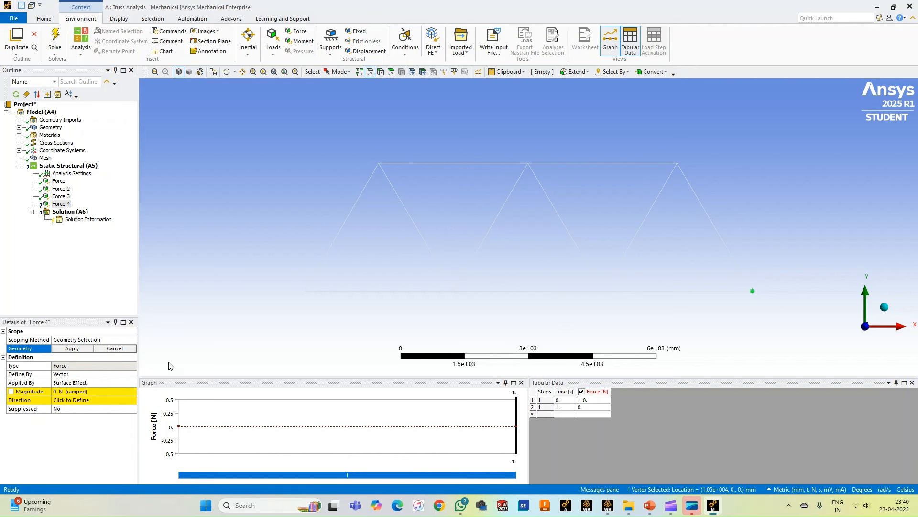
click(94, 375)
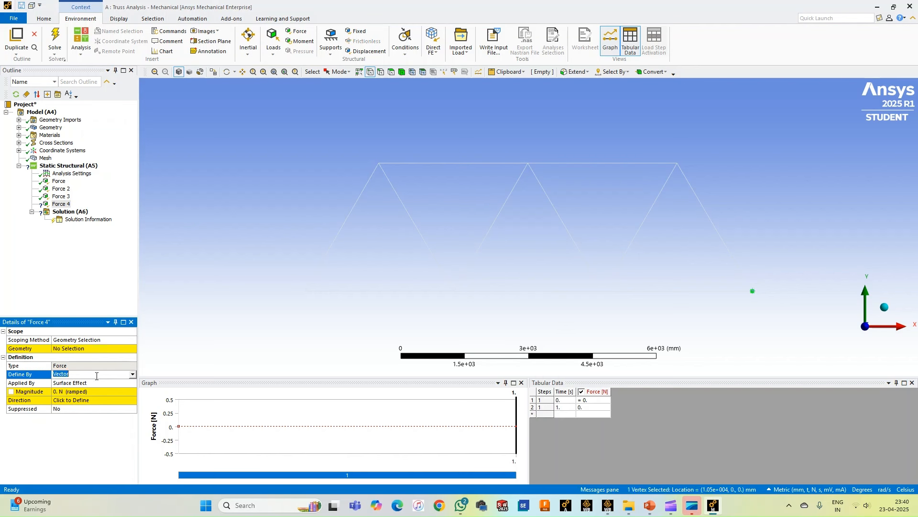
click(93, 375)
click(93, 382)
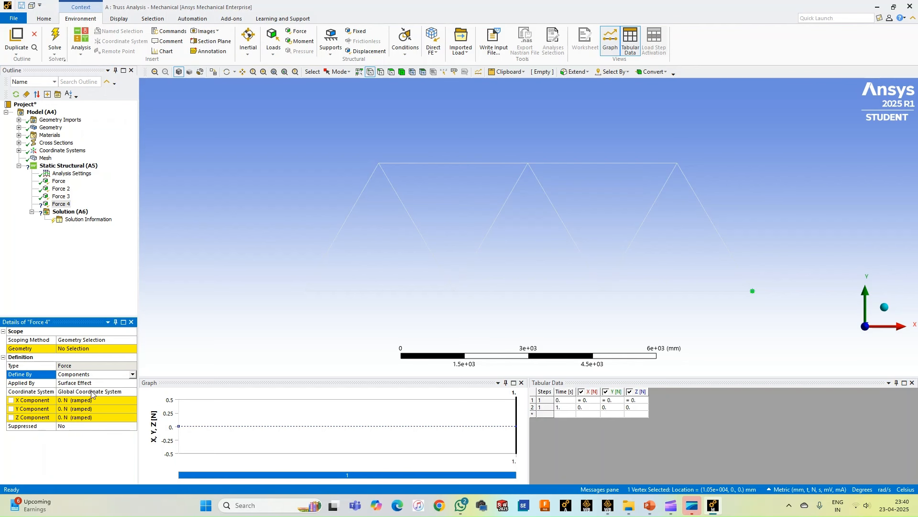
click(101, 408)
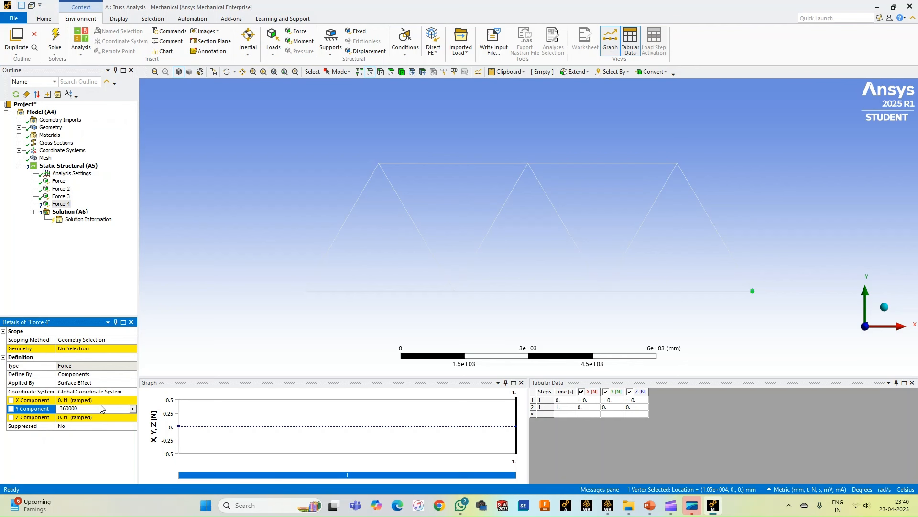
text(-360000)
key(Return)
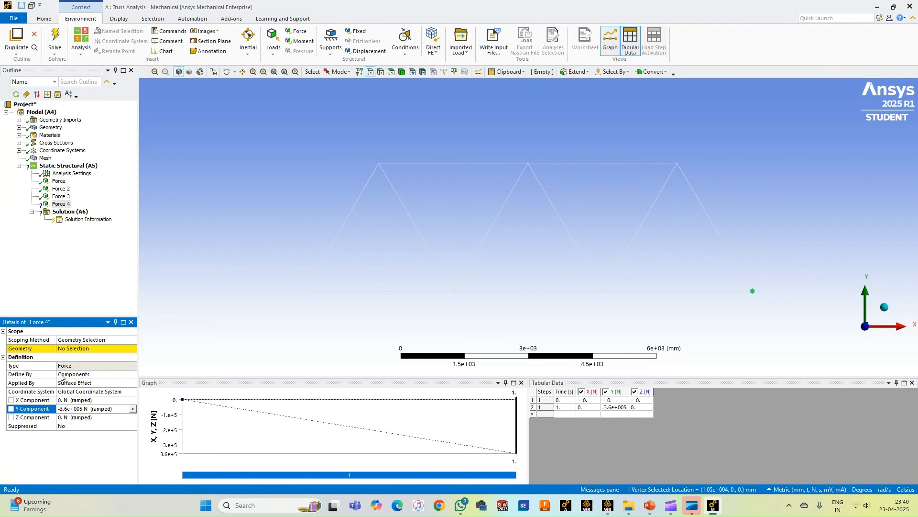
click(86, 348)
click(77, 349)
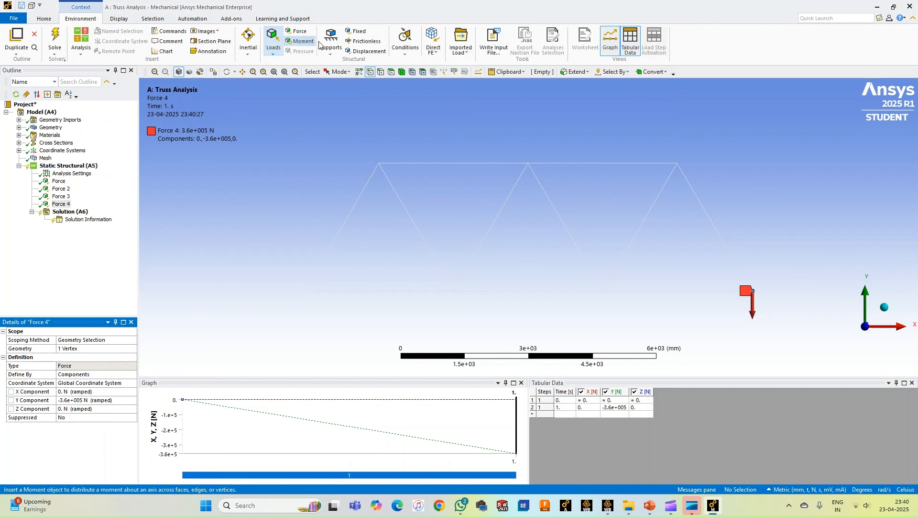
Add a fixed support at the leftmost vertex of the truss's bottom chord
click(357, 31)
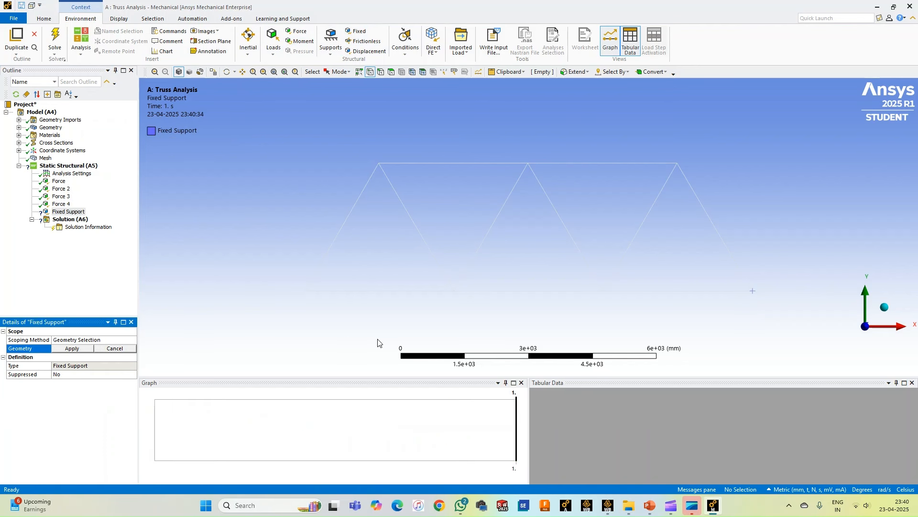
click(305, 291)
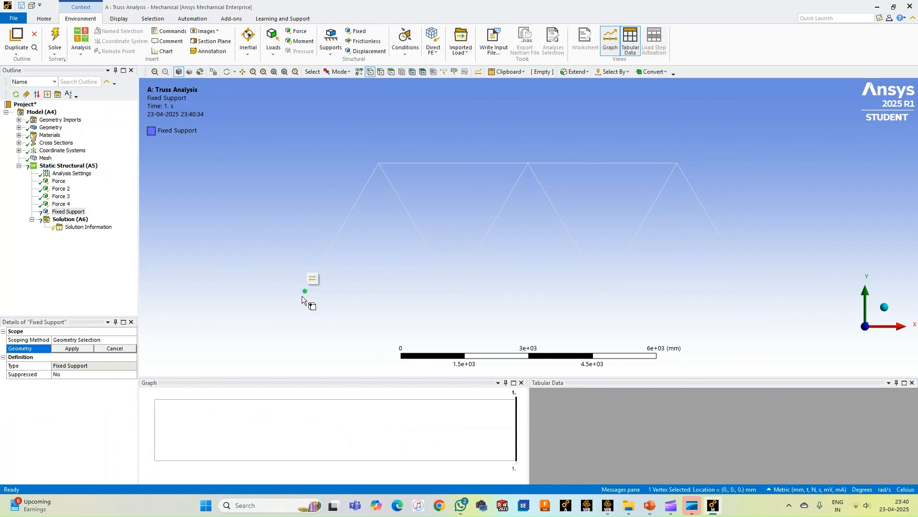
click(73, 349)
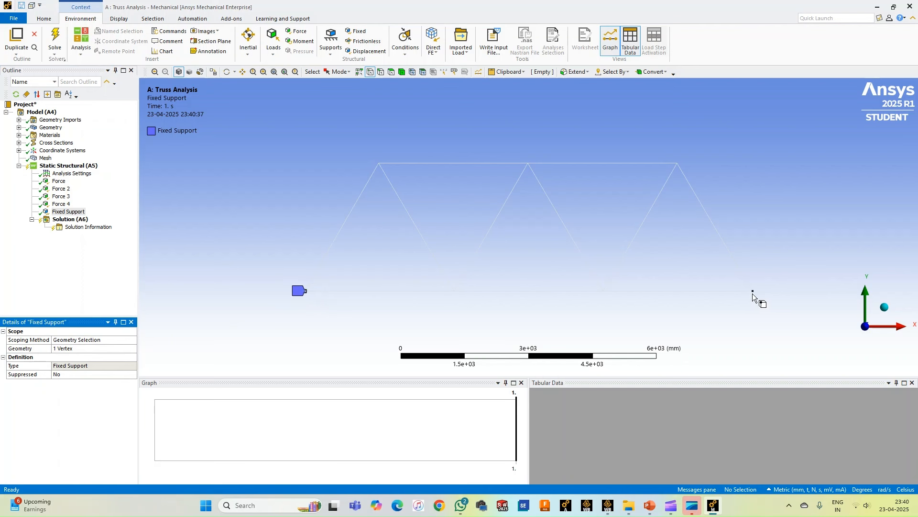
Add a displacement support at the rightmost bottom-chord vertex with Y component 0 mm, leaving X and Z free
click(374, 55)
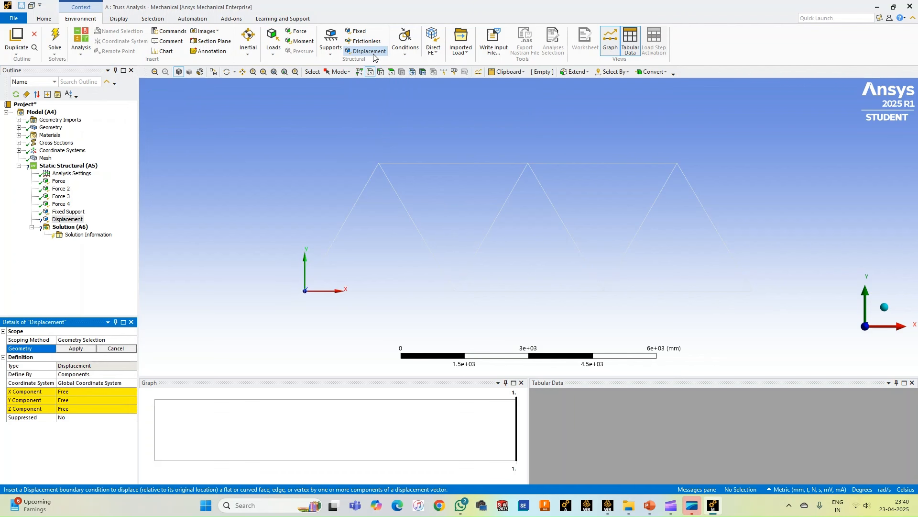
click(79, 400)
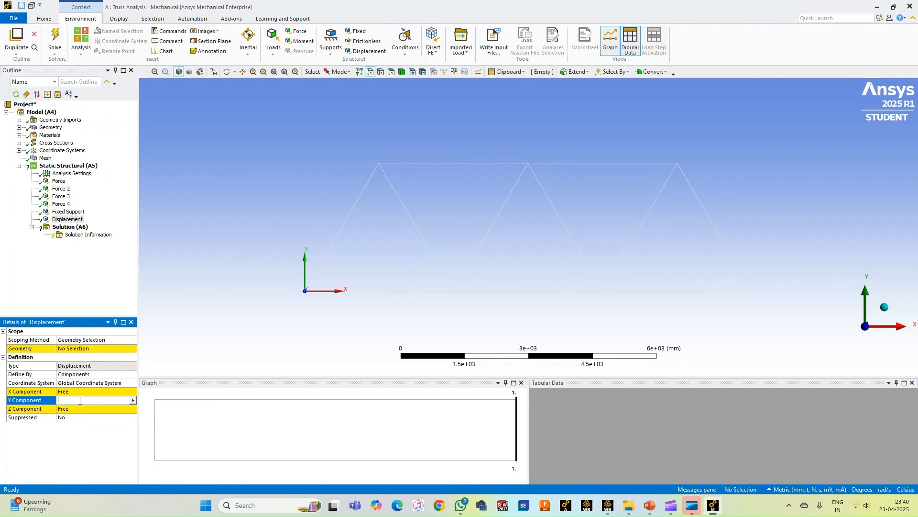
text(0)
click(753, 290)
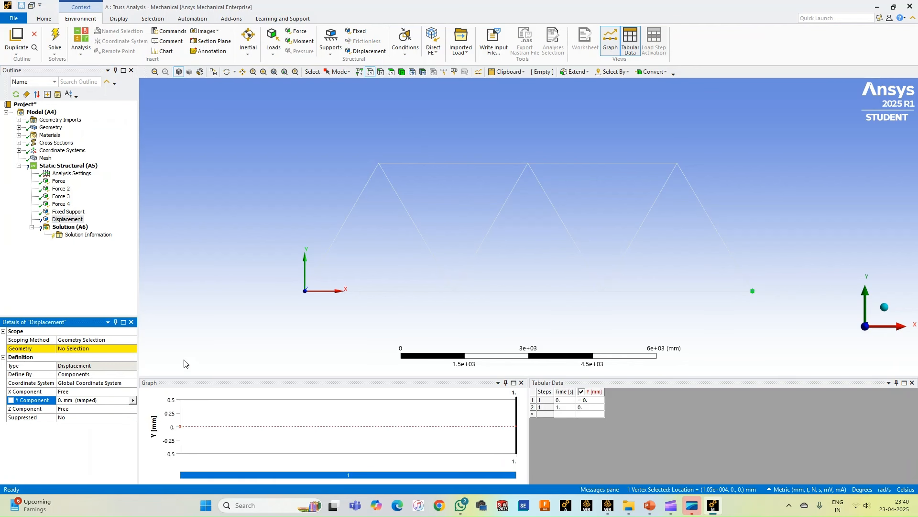
click(87, 350)
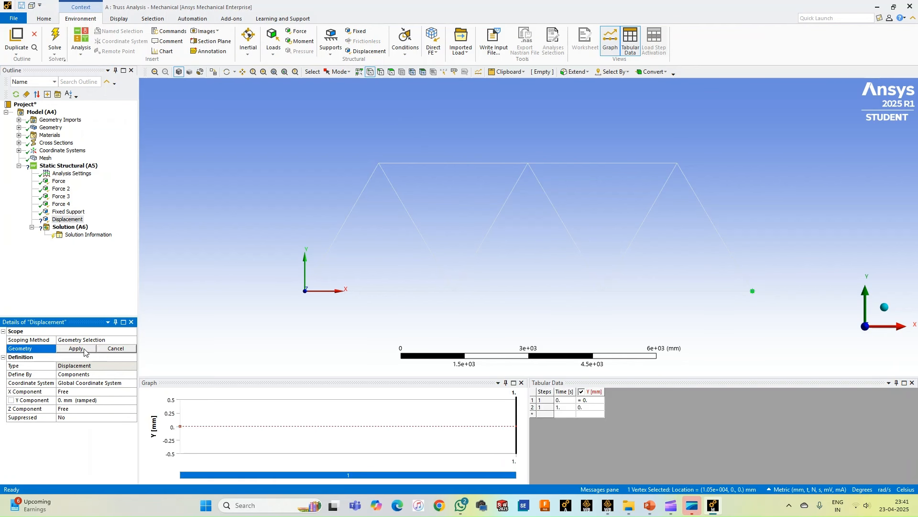
click(82, 351)
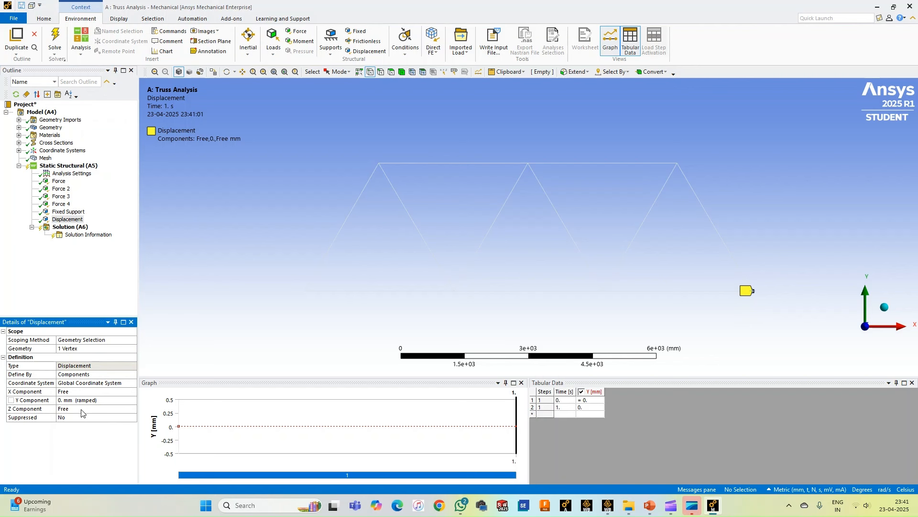
Try to solve the static structural analysis with the defined forces and supports
click(69, 227)
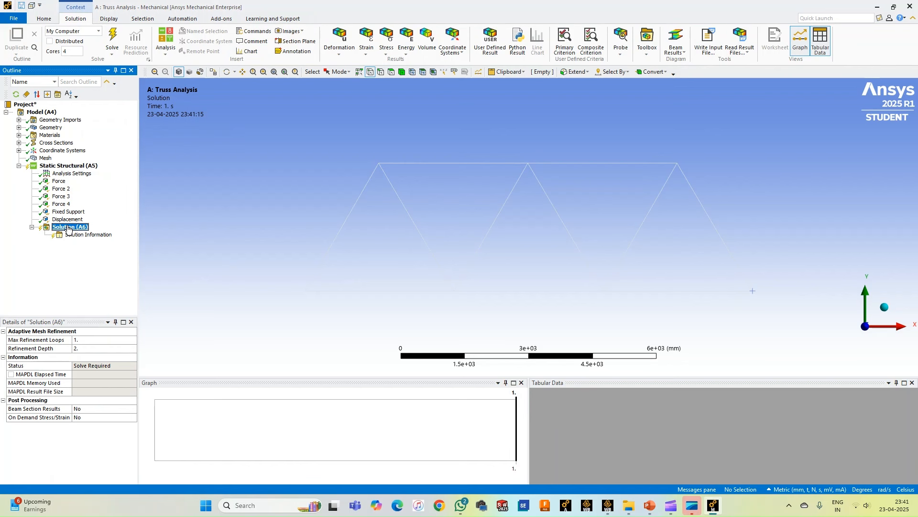
right_click(68, 228)
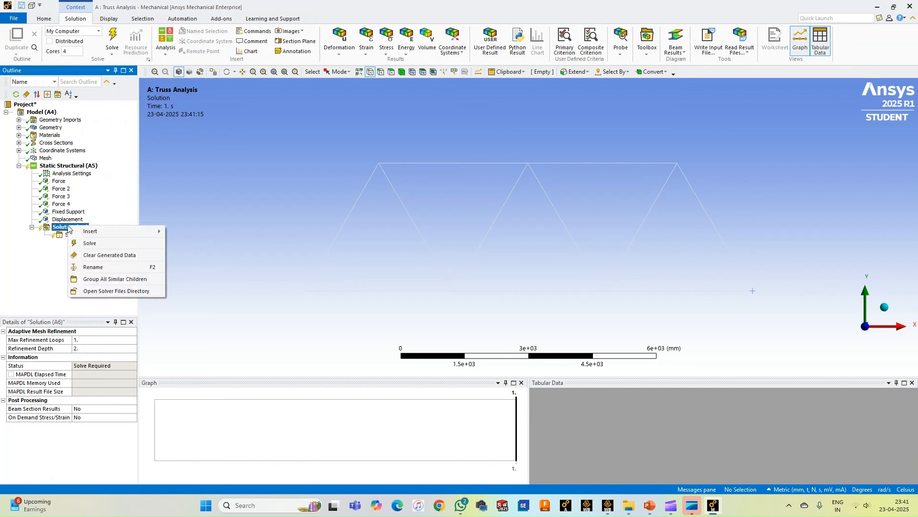
click(90, 244)
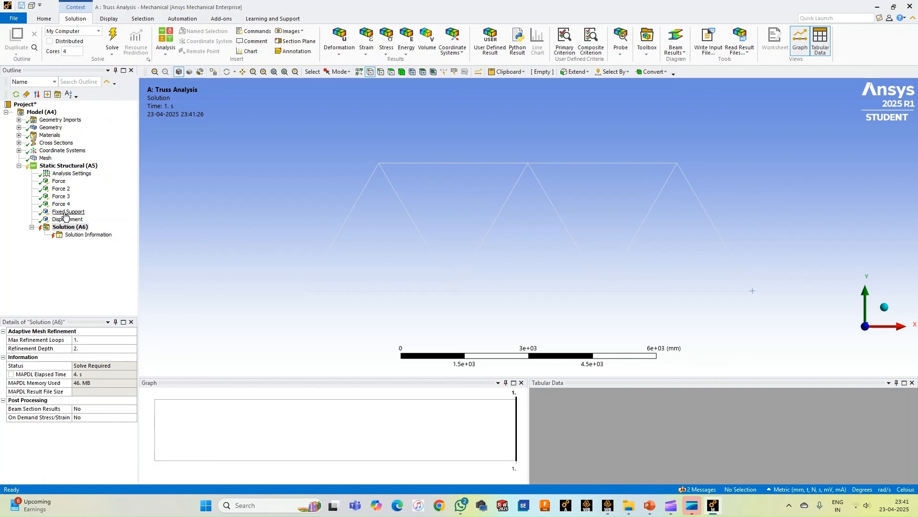
Set the Y component of the first force, at the leftmost bottom-chord vertex, to -280 N
click(59, 182)
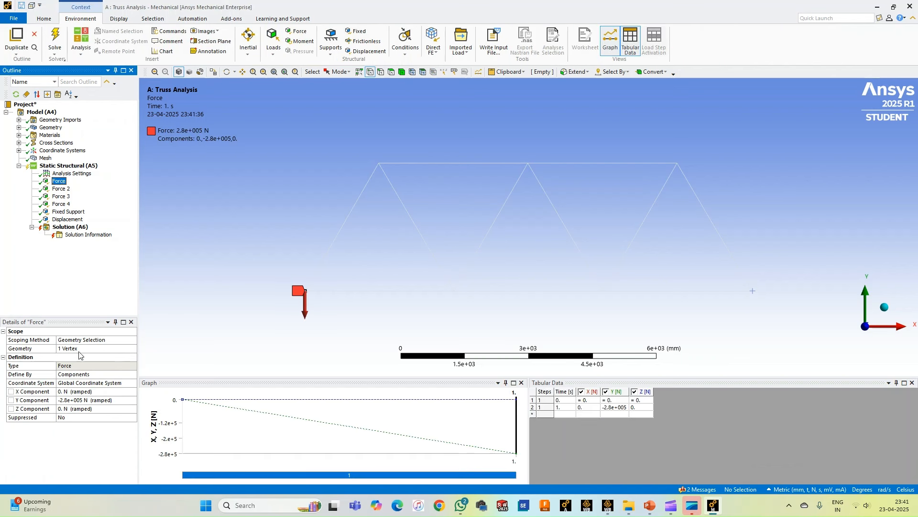
click(86, 401)
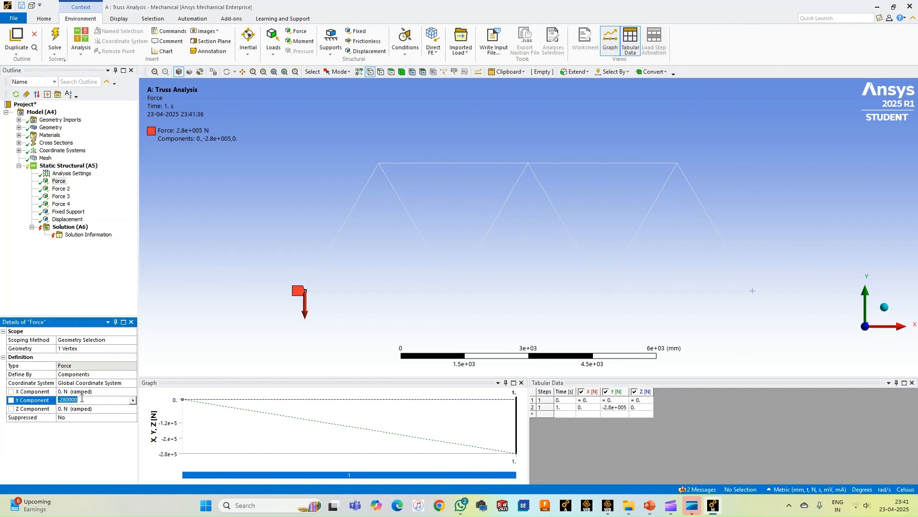
click(84, 399)
key(Return)
Set the Y component of the second force to -210 N and recheck the values of the first two forces
click(66, 190)
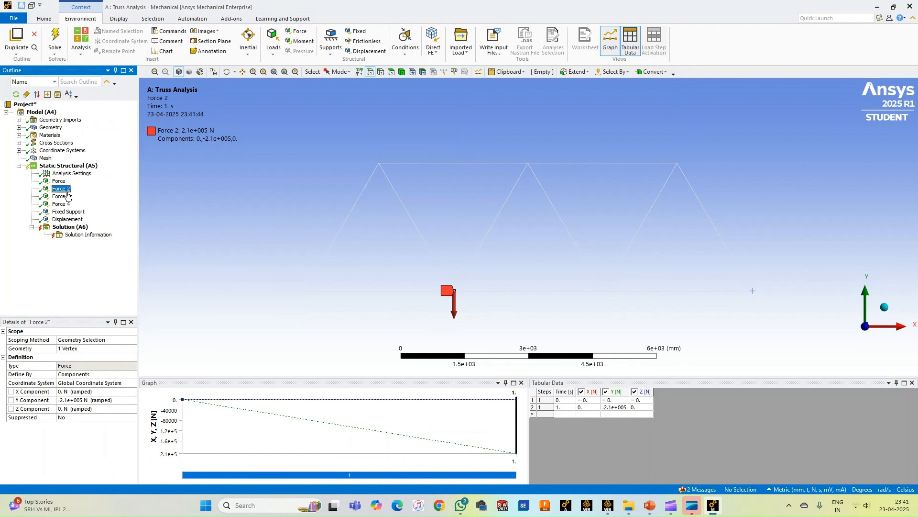
click(94, 400)
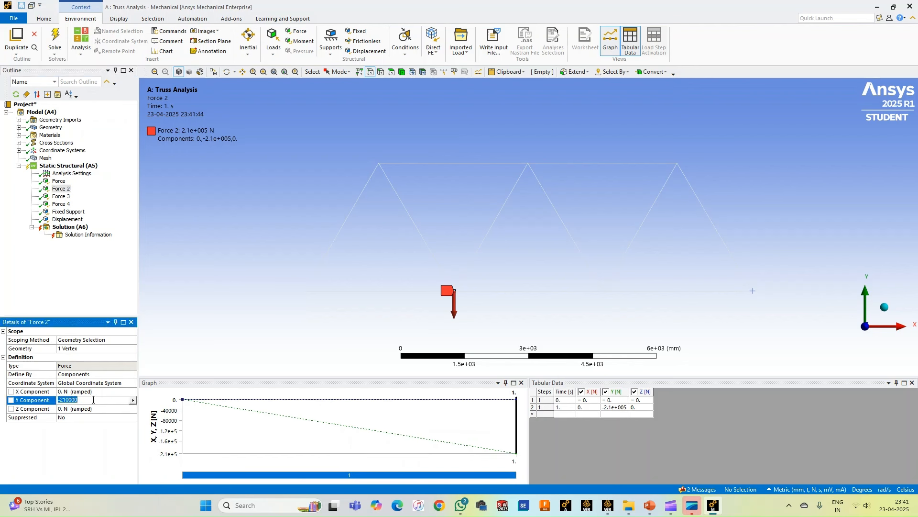
text(2)
key(Return)
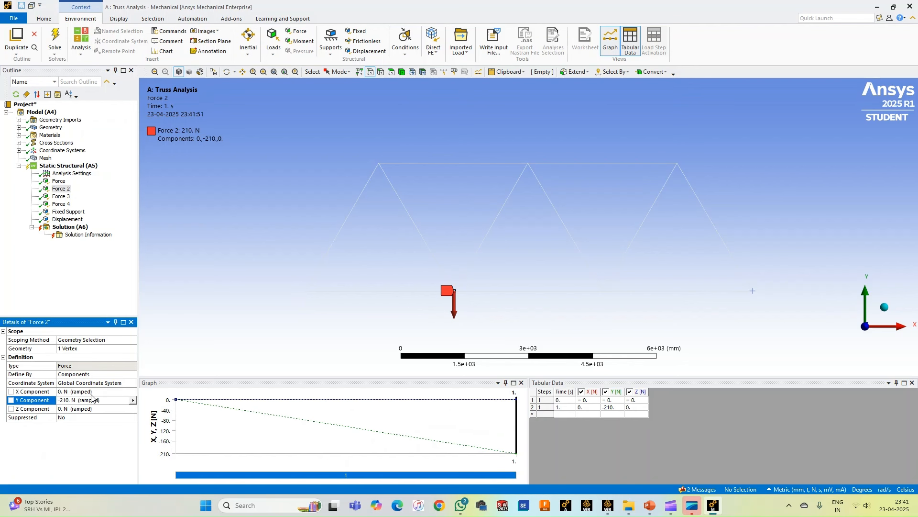
click(59, 180)
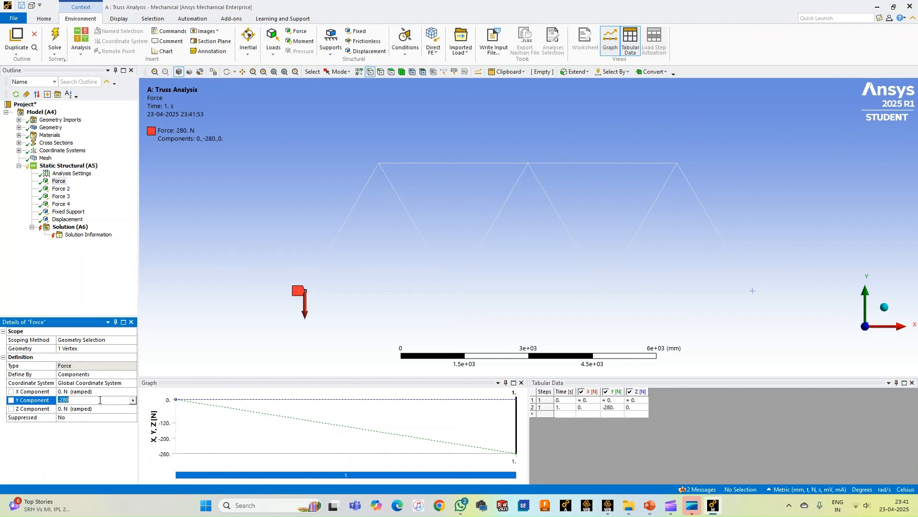
click(61, 189)
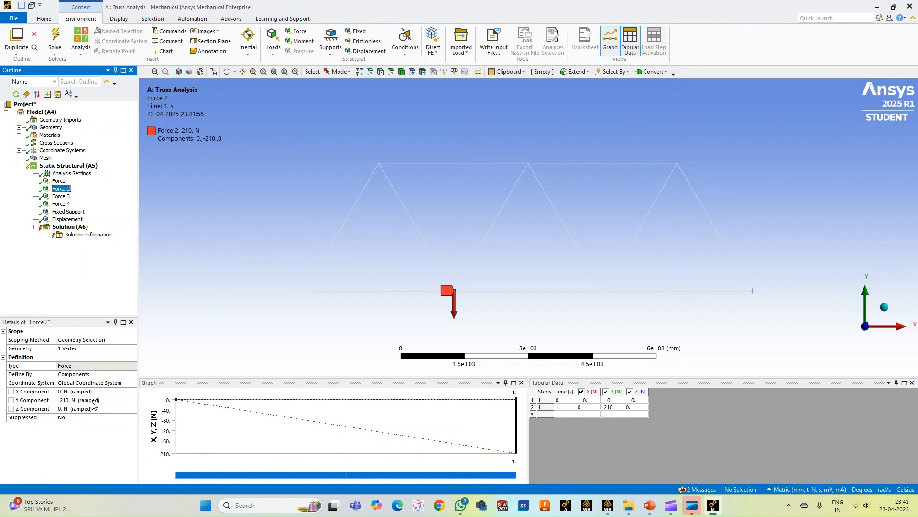
Set the Y component of the third force, at the third bottom-chord vertex from the left, to -280 N
click(61, 196)
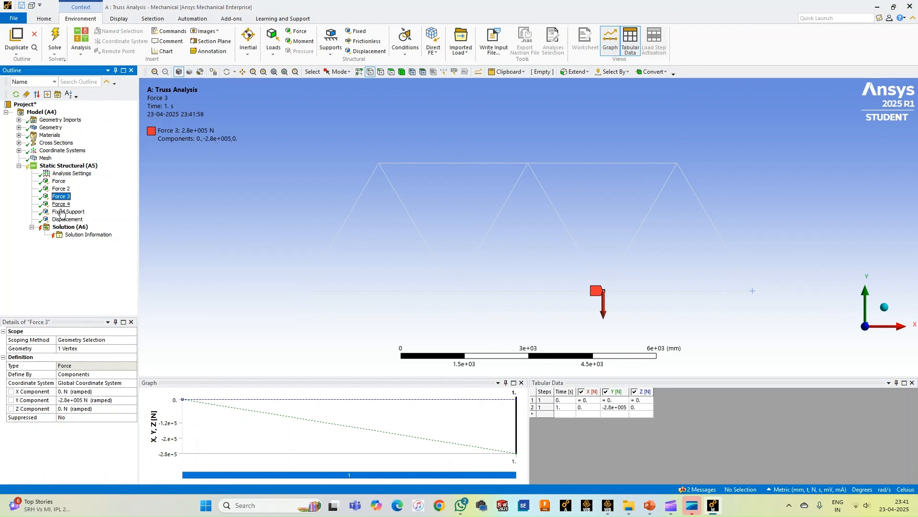
click(108, 398)
text(-)
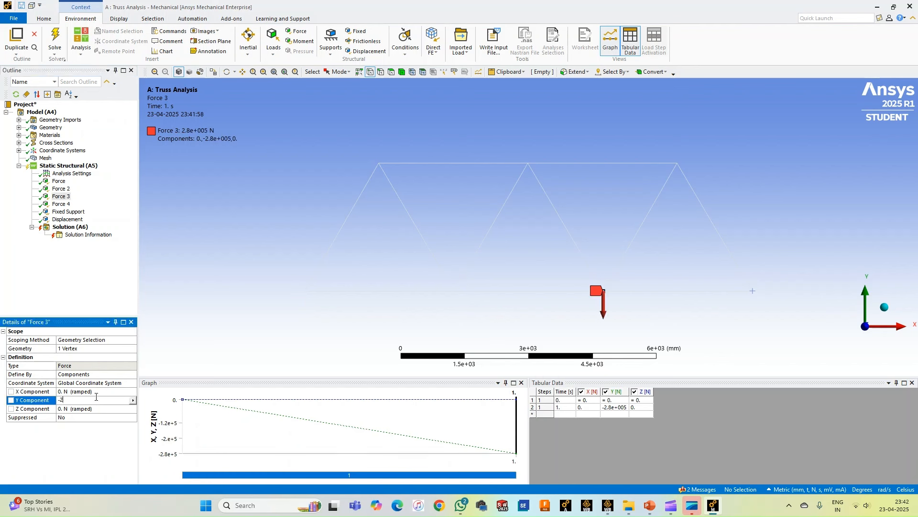
text(280000)
key(Return)
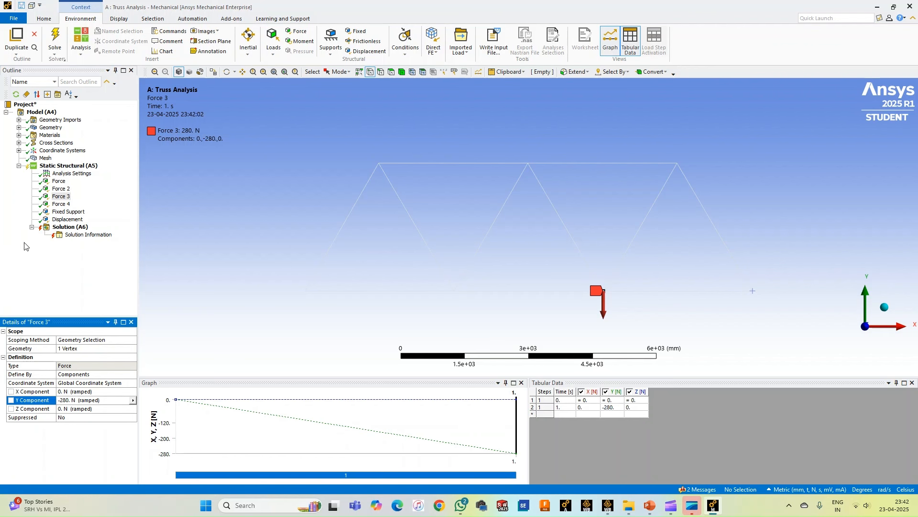
Set the Y component of the fourth force, at the rightmost bottom-chord vertex, to -360 N
click(61, 203)
click(115, 400)
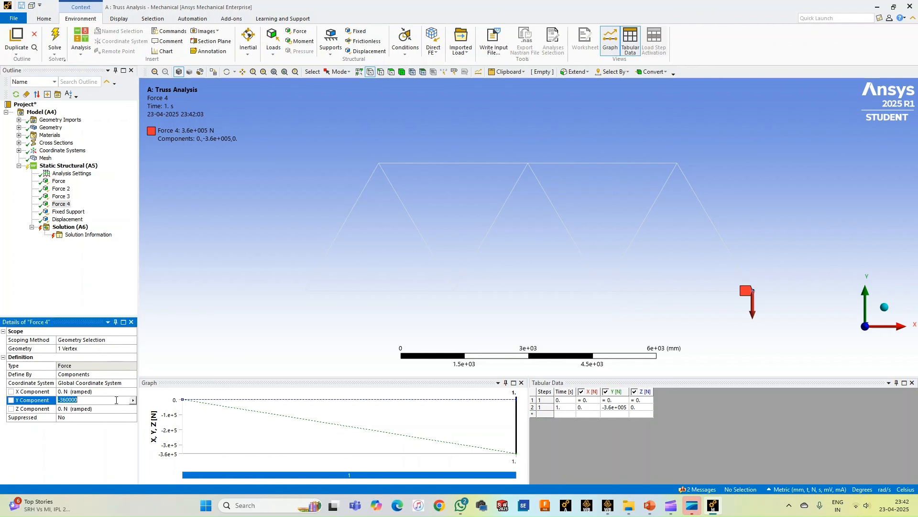
text(-360)
key(Return)
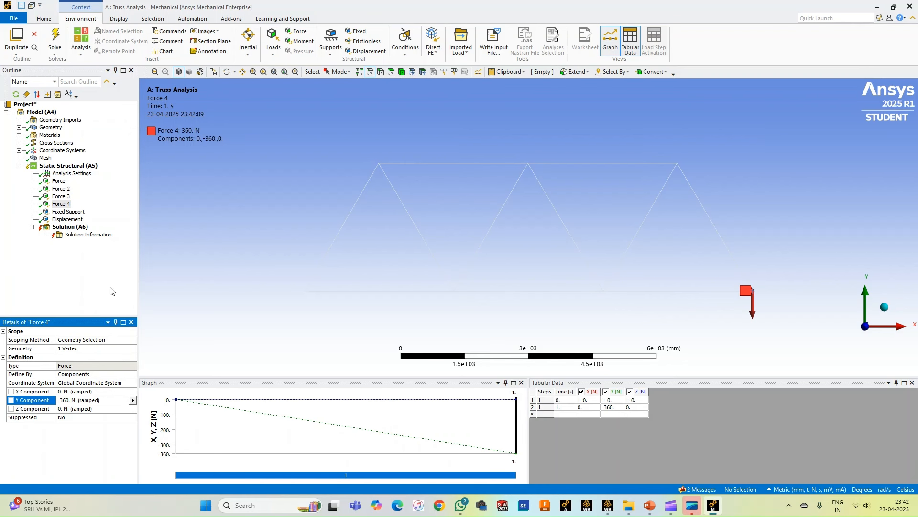
Solve the static structural analysis with the reduced force values
right_click(69, 227)
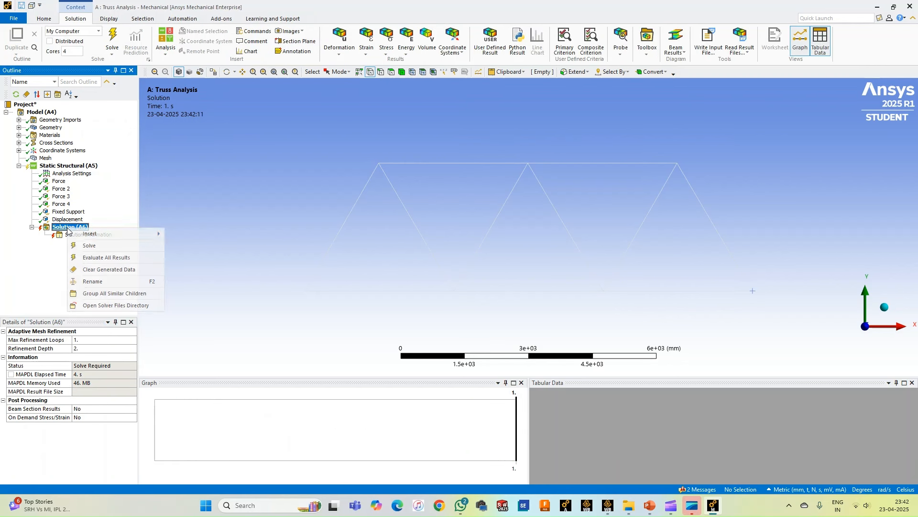
click(89, 246)
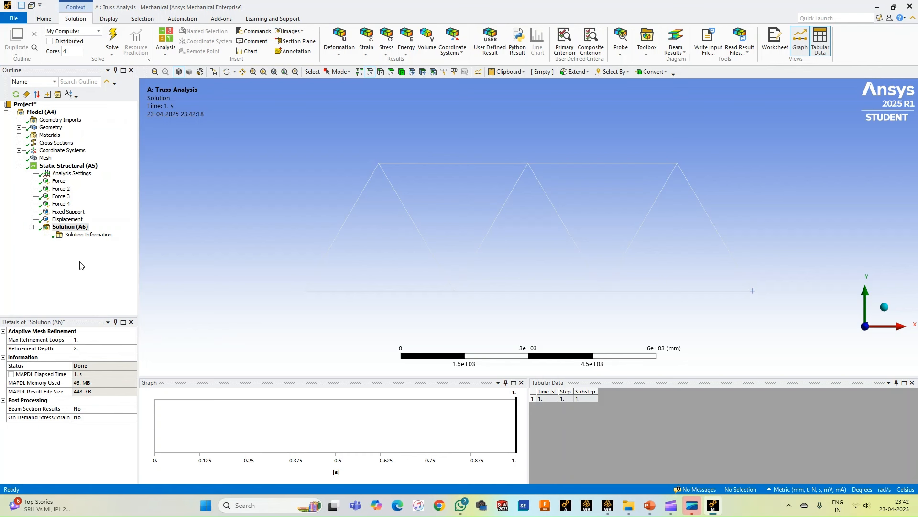
Insert a Beam Tool for all line bodies under the solution and evaluate all its results
right_click(75, 228)
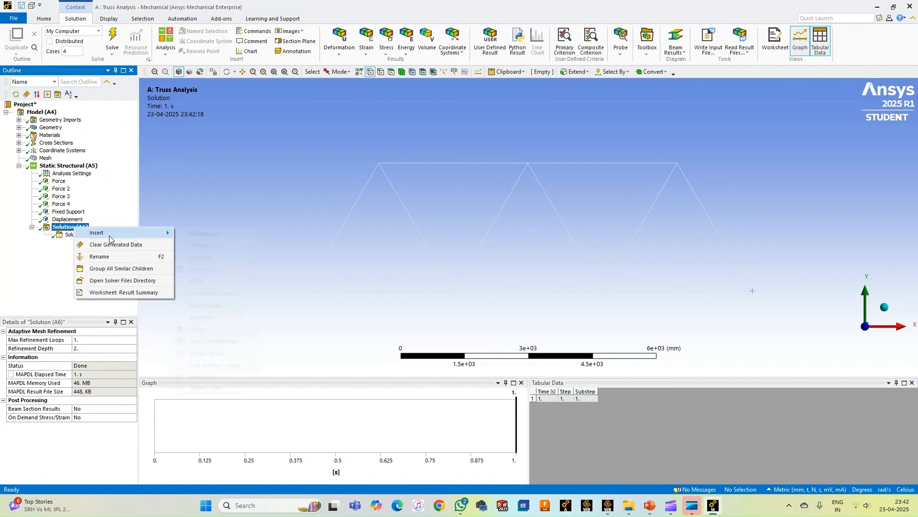
mouse_move(111, 234)
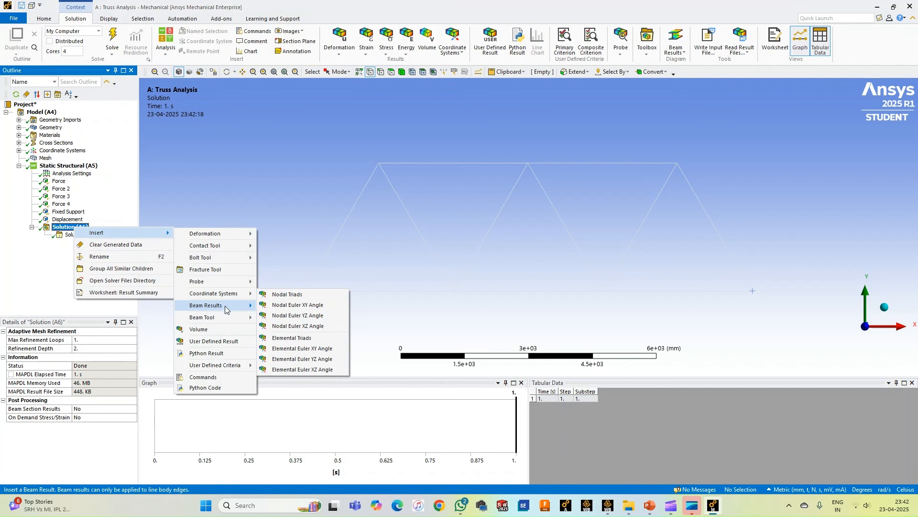
mouse_move(242, 318)
click(282, 318)
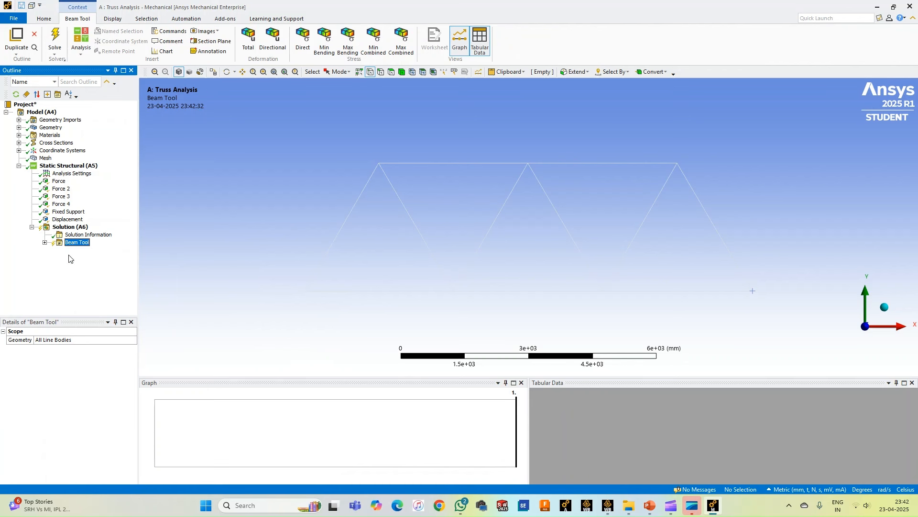
right_click(74, 244)
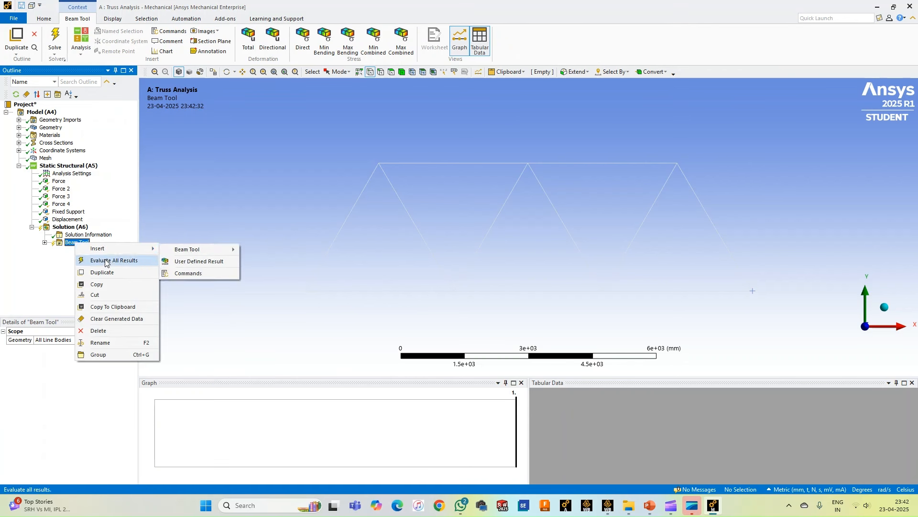
click(105, 263)
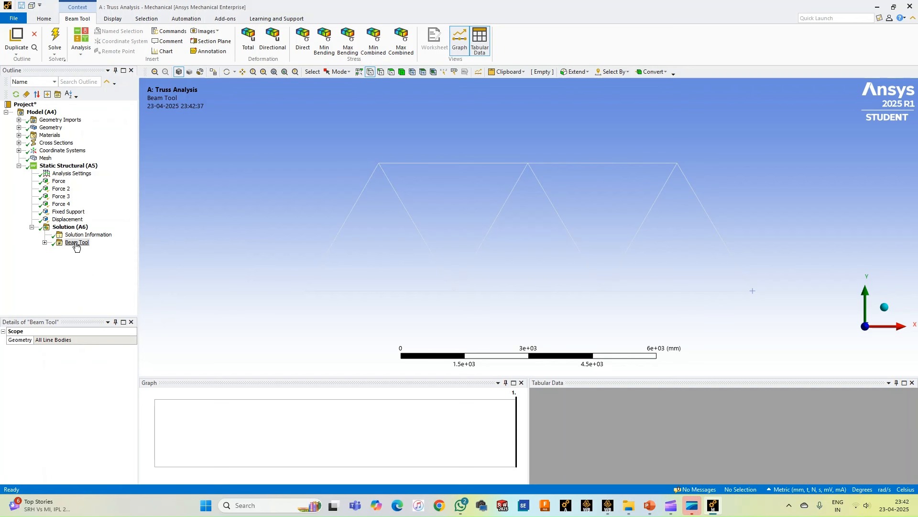
Show the Beam Tool's Direct Stress result with the truss members drawn as thick beams, viewed slightly tilted
click(45, 242)
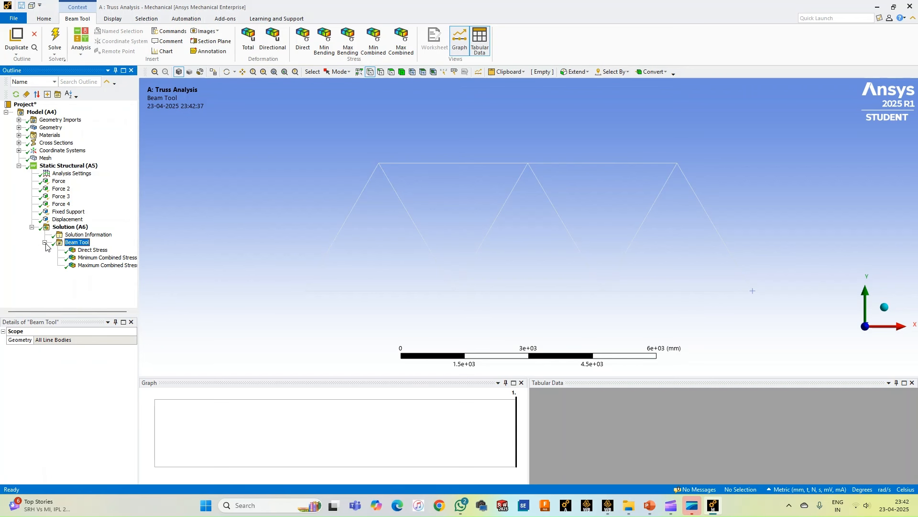
click(93, 250)
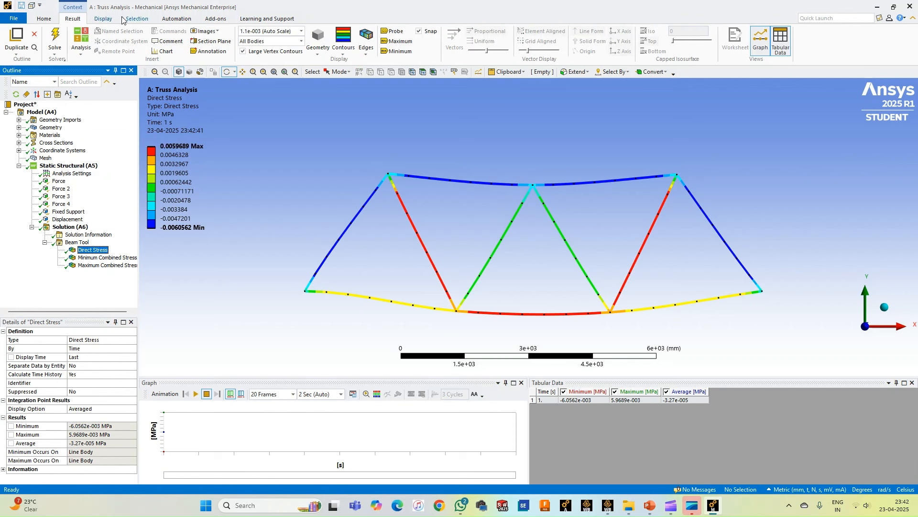
click(103, 18)
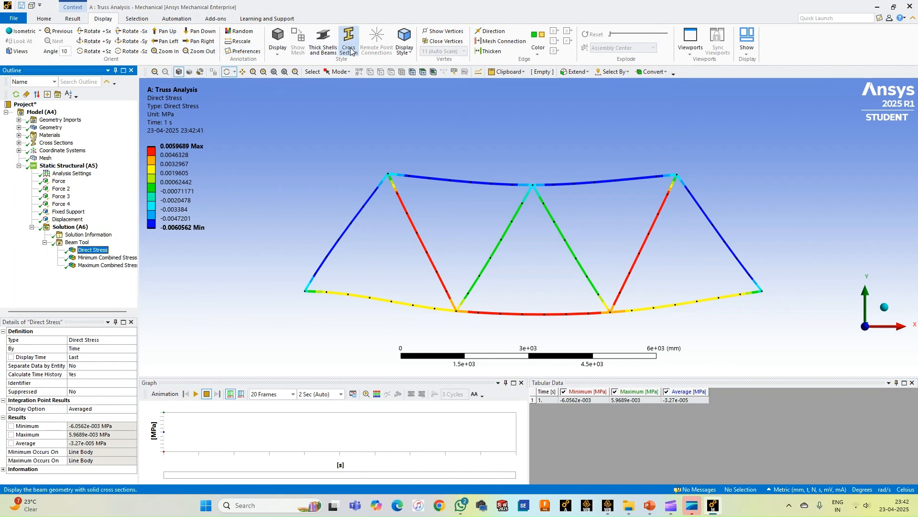
click(321, 46)
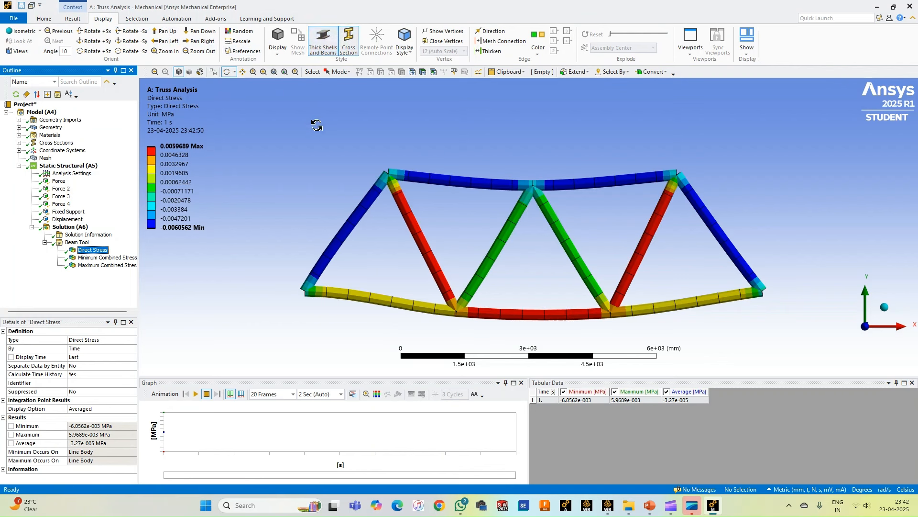
drag(326, 154, 437, 175)
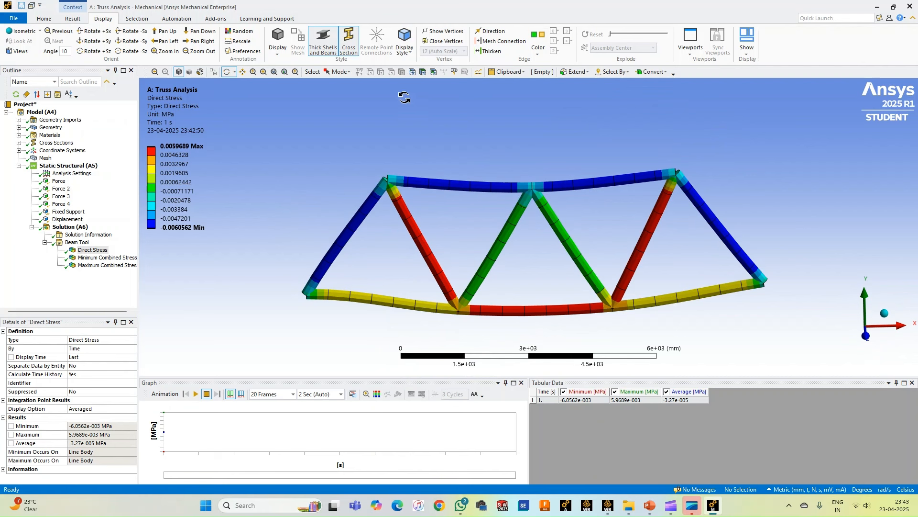
Probe the direct stress at one point on each of the two top-chord members
click(73, 18)
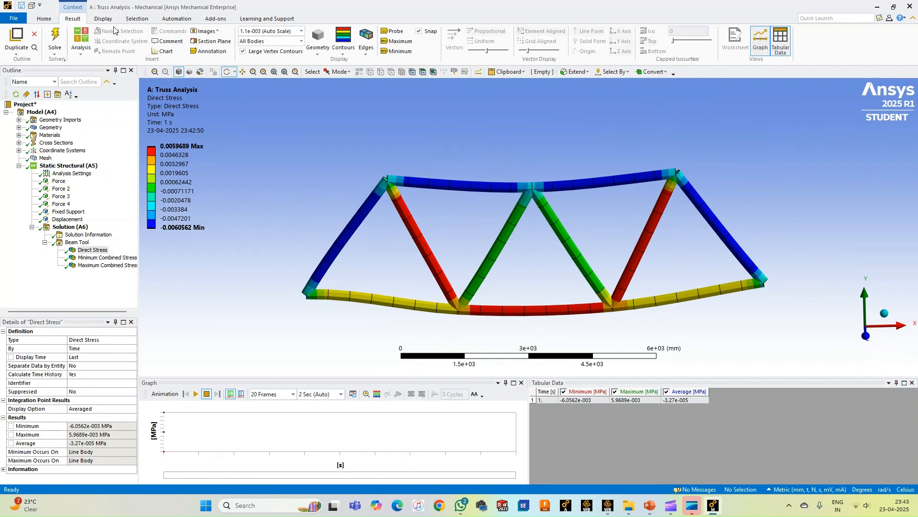
click(395, 33)
click(461, 185)
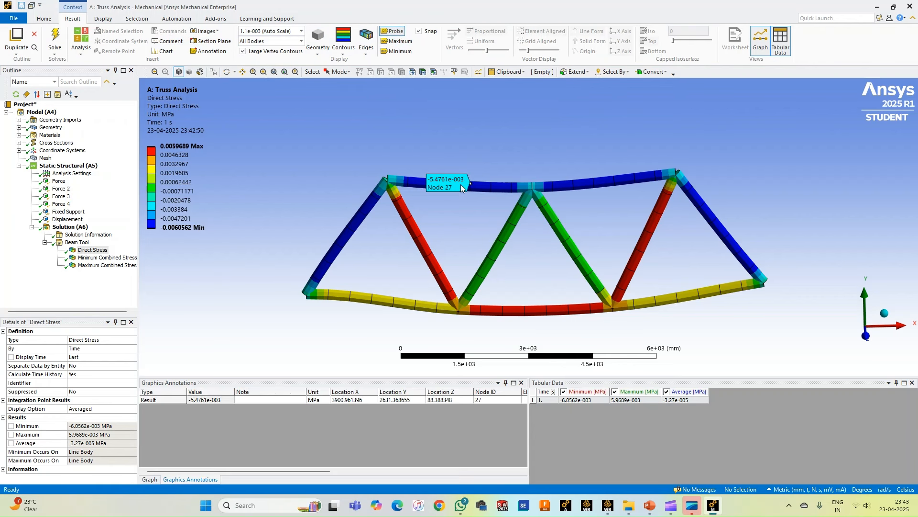
click(566, 184)
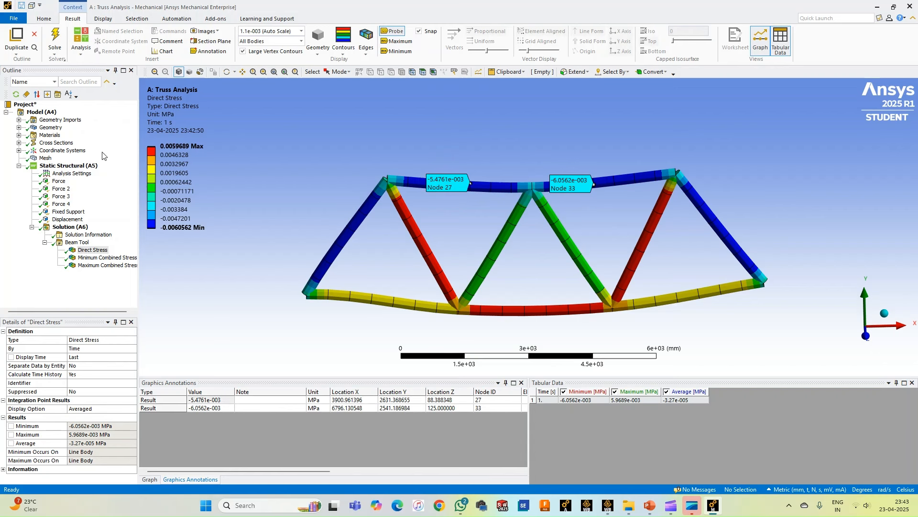
Insert a Total Deformation result for all bodies under the solution and retrieve it
click(80, 227)
right_click(79, 227)
mouse_move(102, 233)
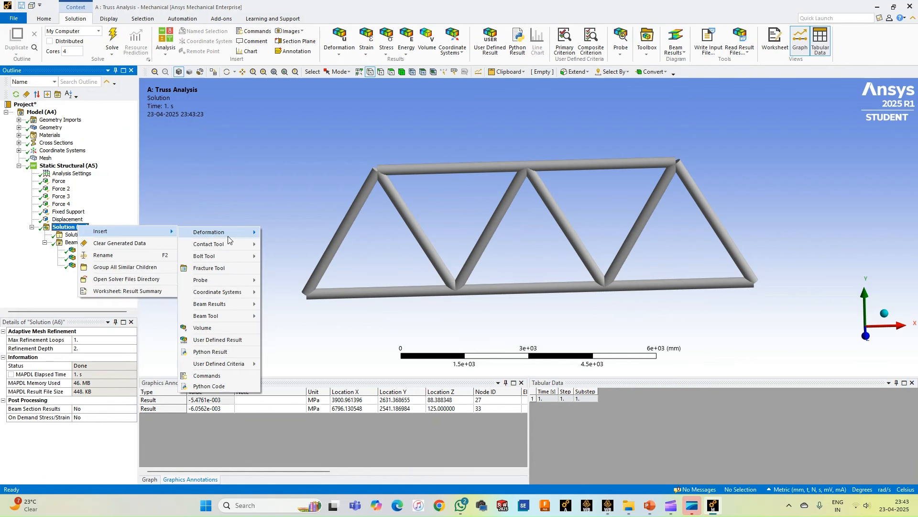
mouse_move(234, 231)
click(283, 232)
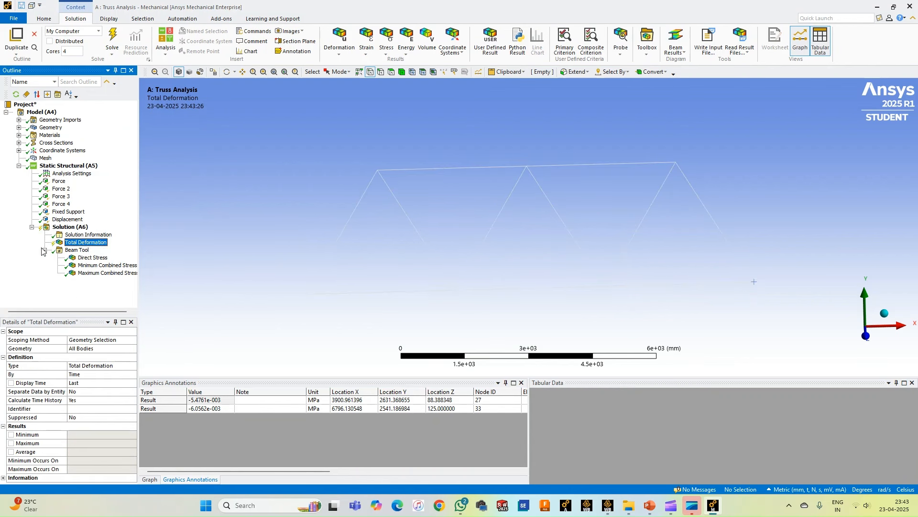
right_click(82, 243)
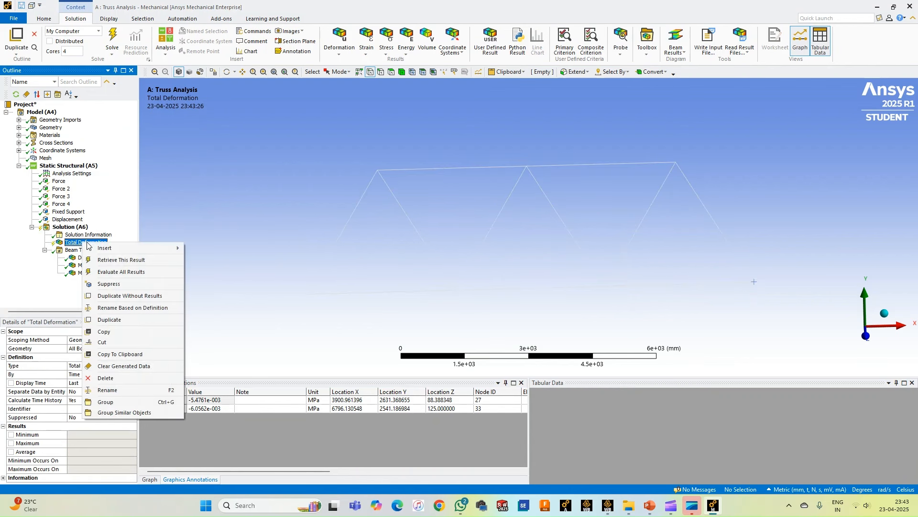
click(121, 260)
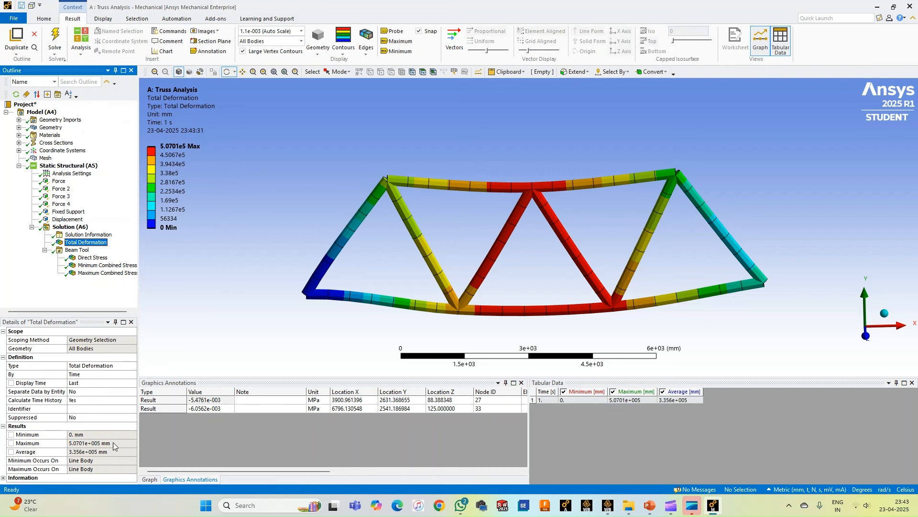
Examine the Direct Stress result's maximum value and its contour legend
click(89, 259)
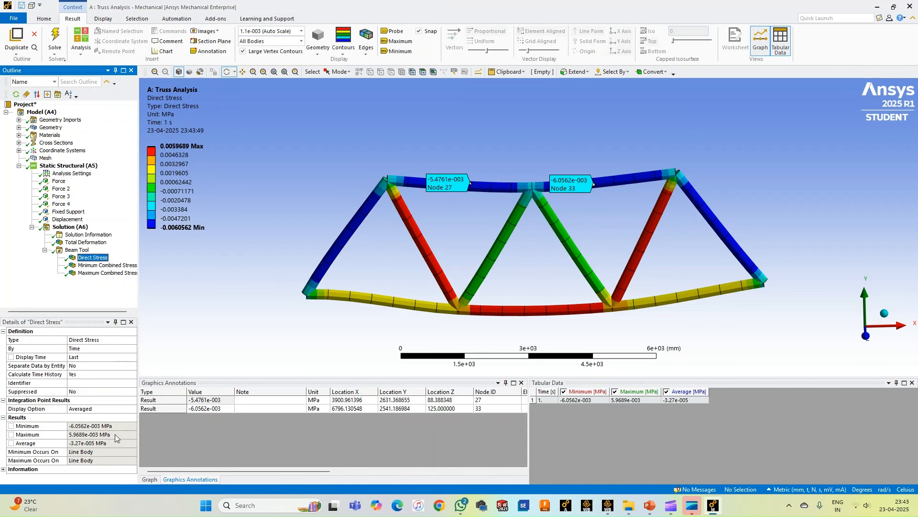
click(115, 434)
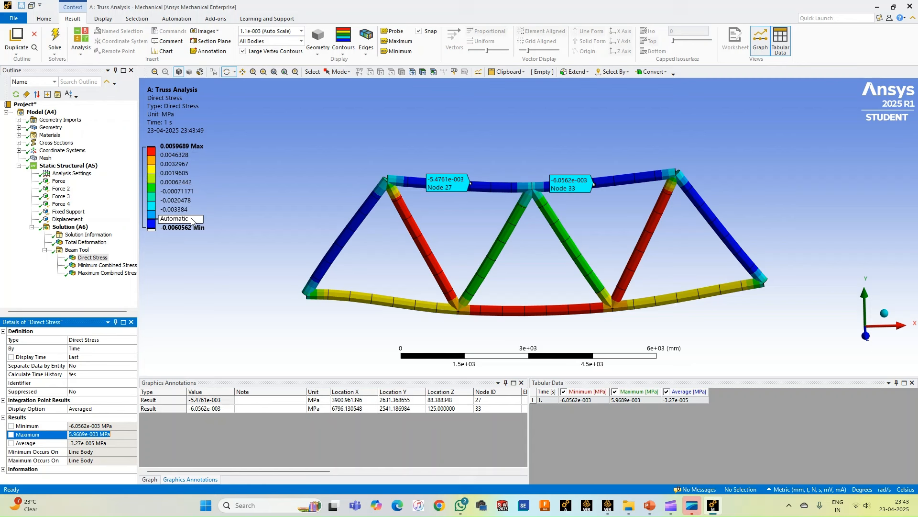
click(190, 183)
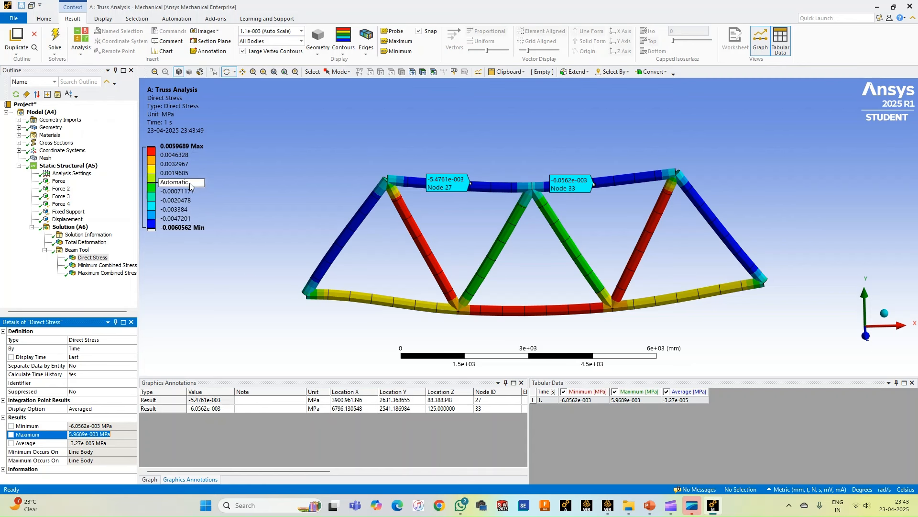
Insert a Force Reaction probe with Fixed Support as its boundary condition and retrieve its result
right_click(70, 228)
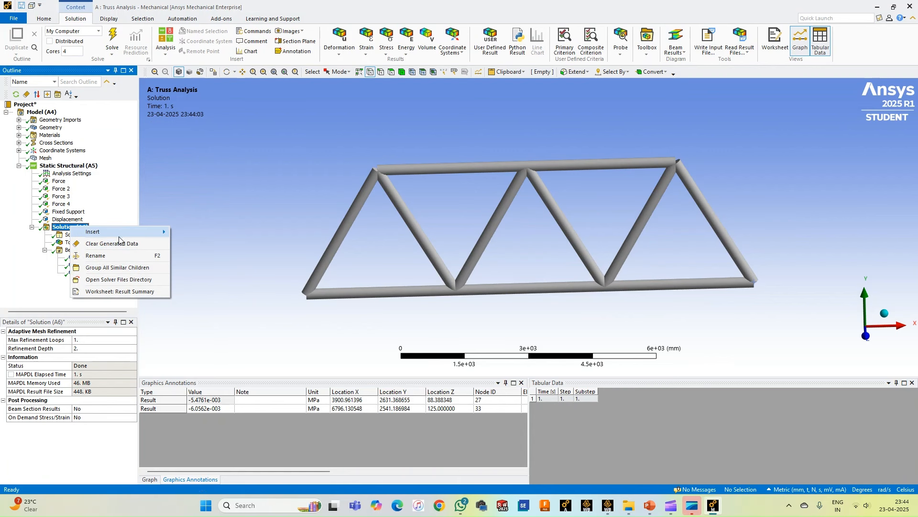
mouse_move(122, 233)
mouse_move(231, 284)
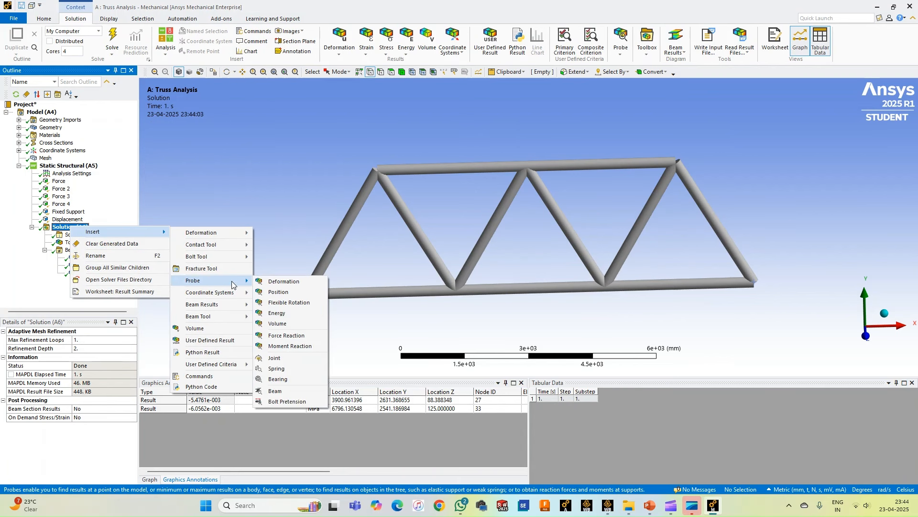
click(286, 335)
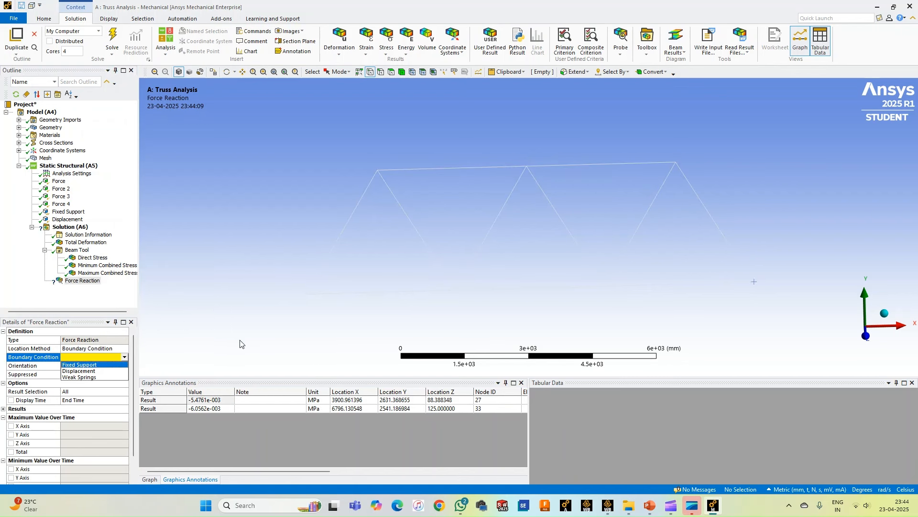
click(95, 366)
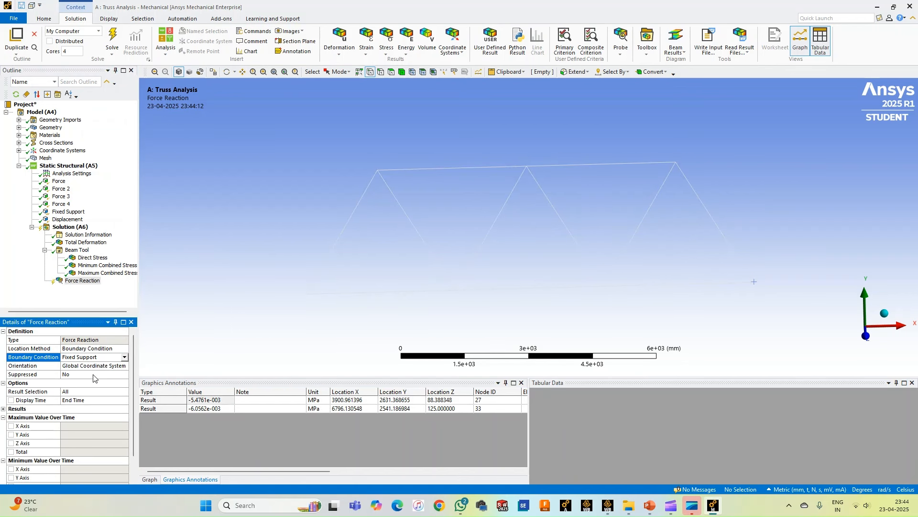
right_click(84, 282)
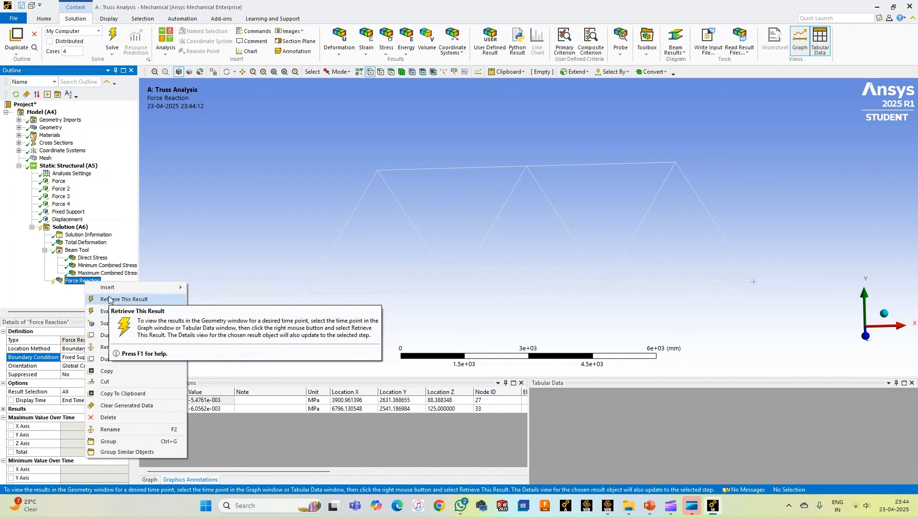
click(109, 300)
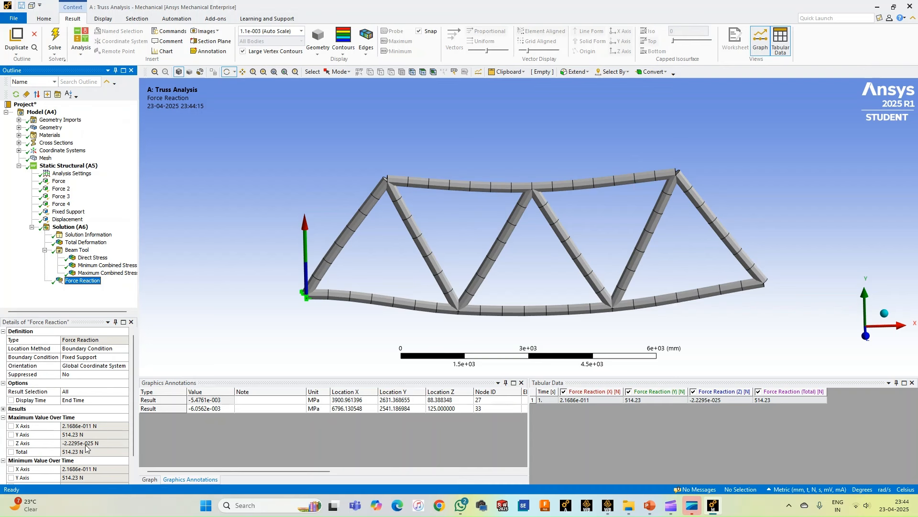
Switch the Force Reaction probe's boundary condition to Displacement, retrieve the result and check its maximum Y-axis reaction
right_click(82, 282)
key(Escape)
click(94, 362)
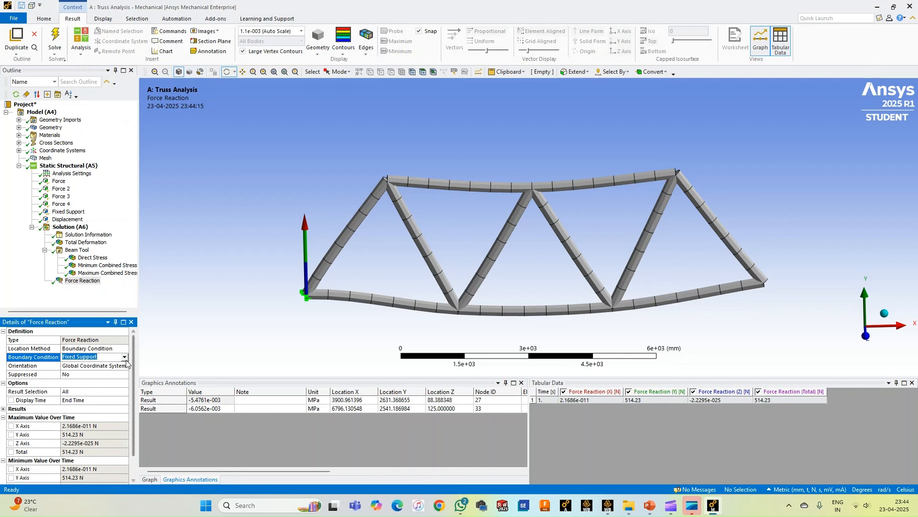
click(95, 362)
click(99, 371)
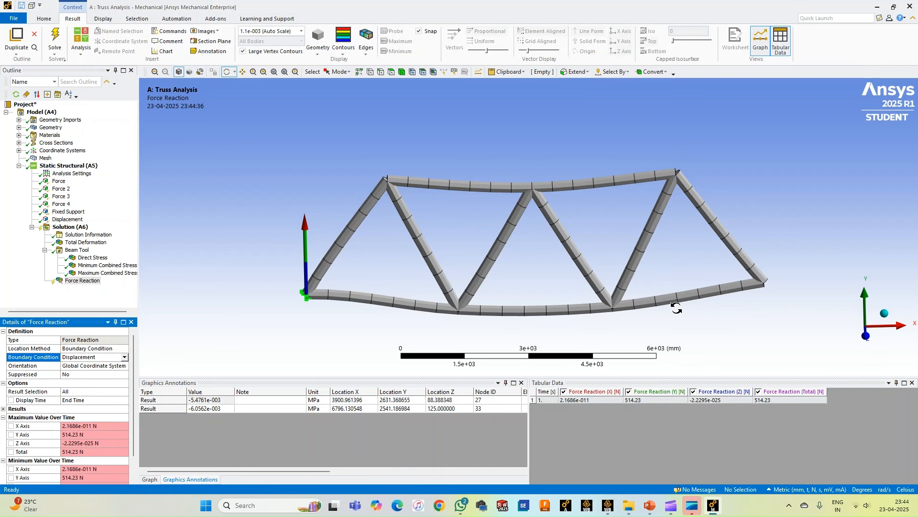
click(93, 420)
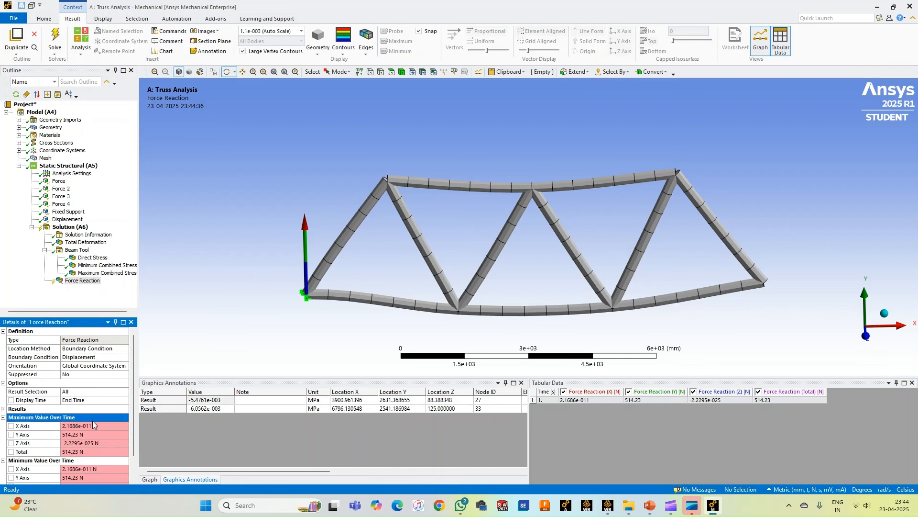
right_click(84, 281)
click(116, 299)
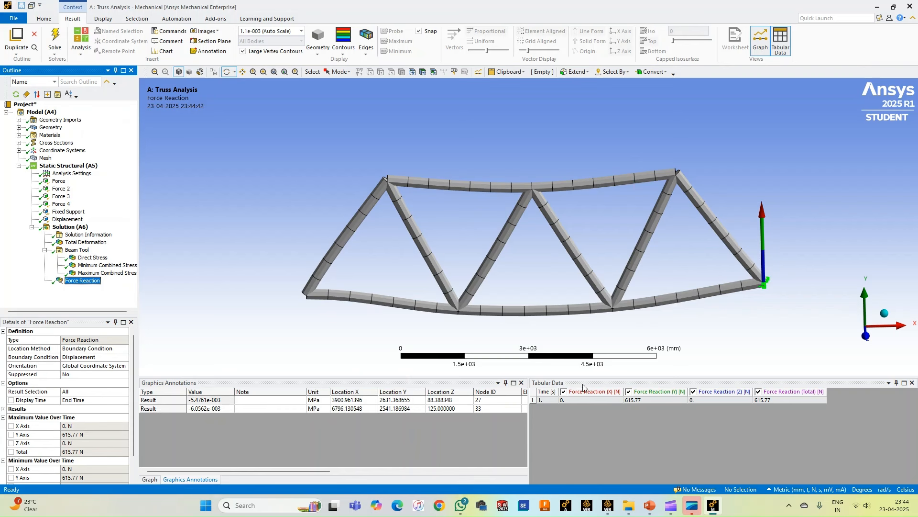
click(87, 435)
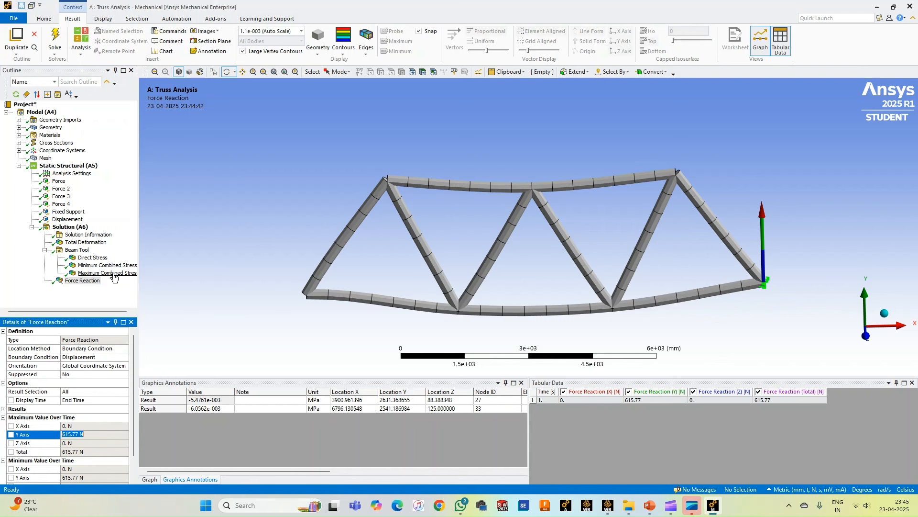
Copy an image of the Total Deformation result to the clipboard
click(83, 243)
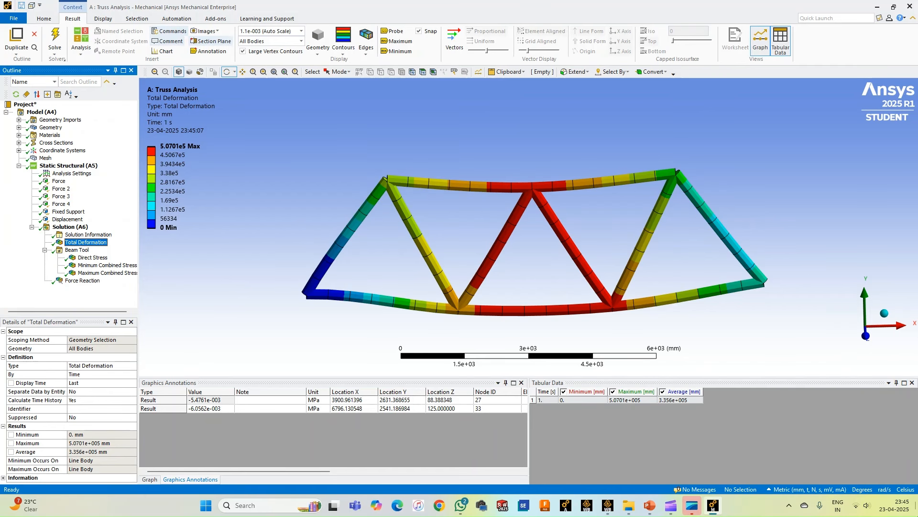
click(103, 18)
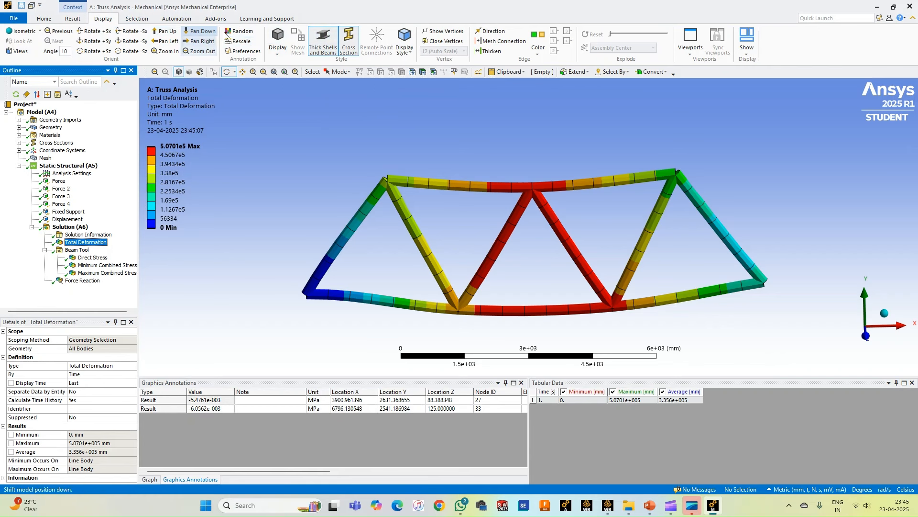
click(71, 20)
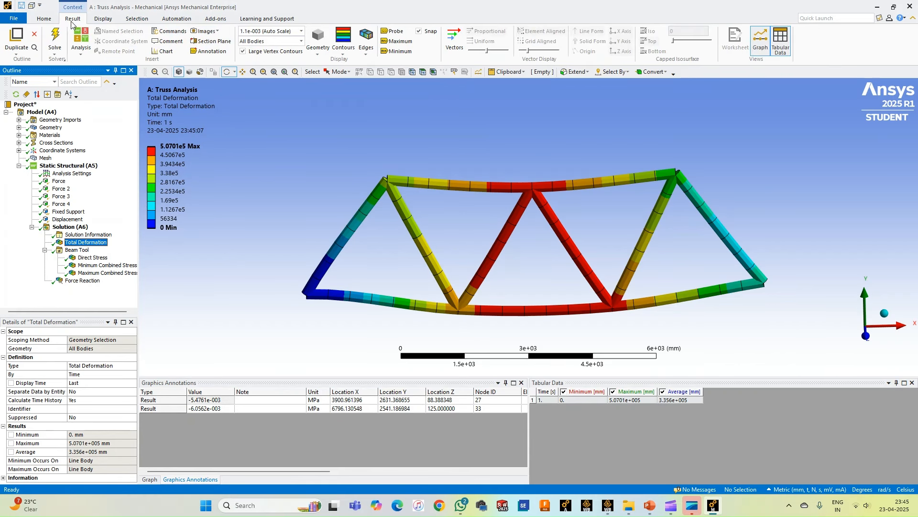
click(211, 32)
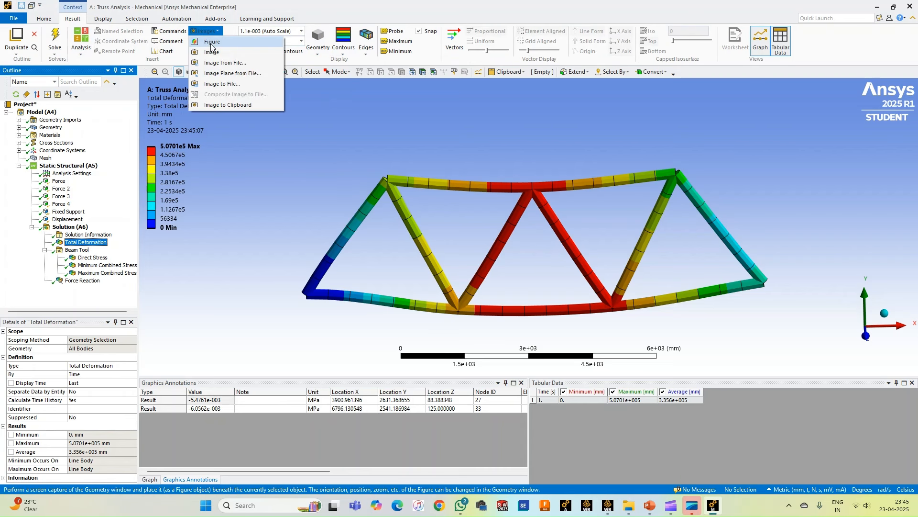
click(235, 106)
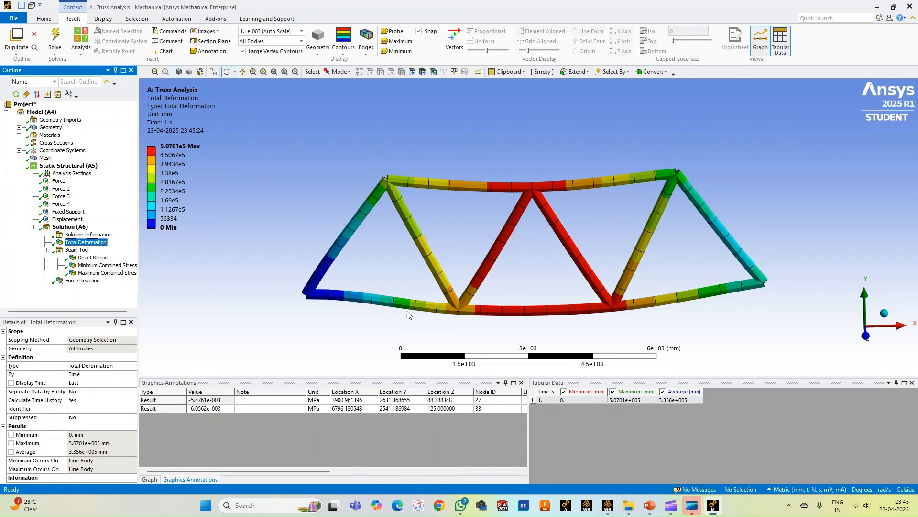
Switch to the PowerPoint presentation and add a new slide titled "Deformation" after the last slide
click(655, 511)
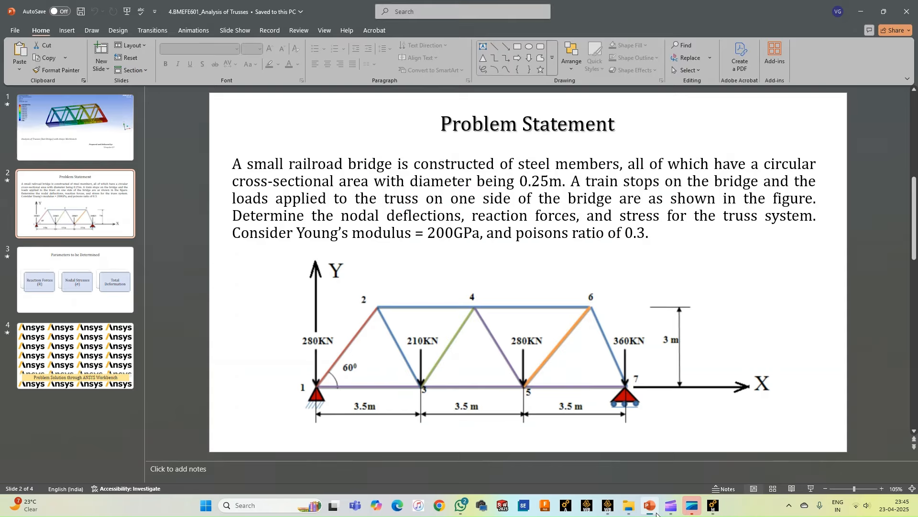
click(100, 337)
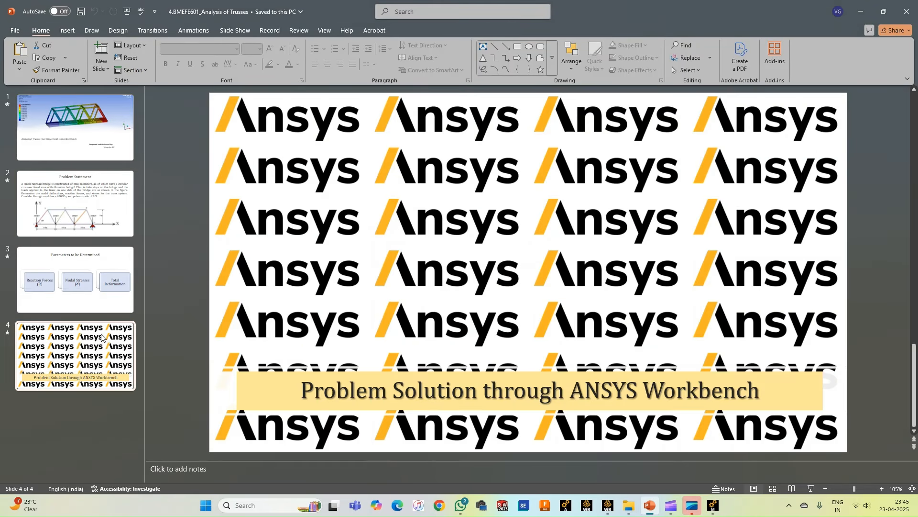
right_click(101, 336)
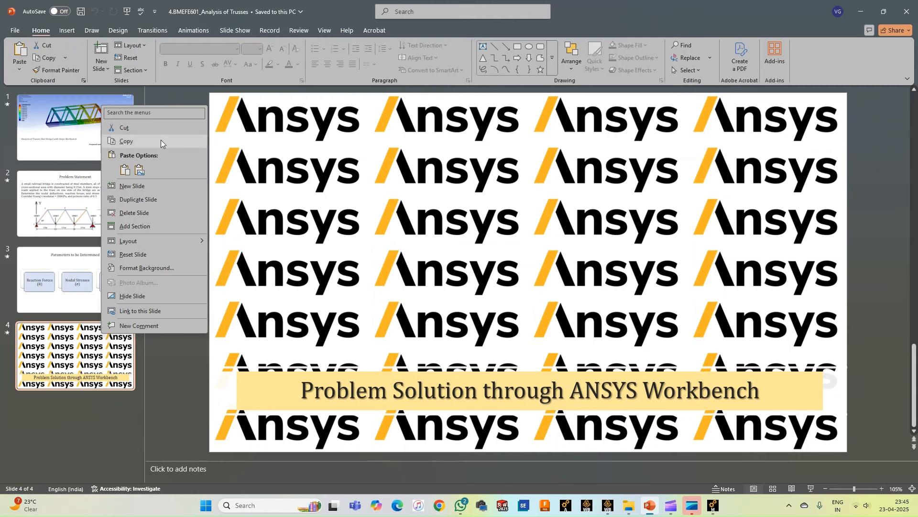
click(142, 186)
click(299, 149)
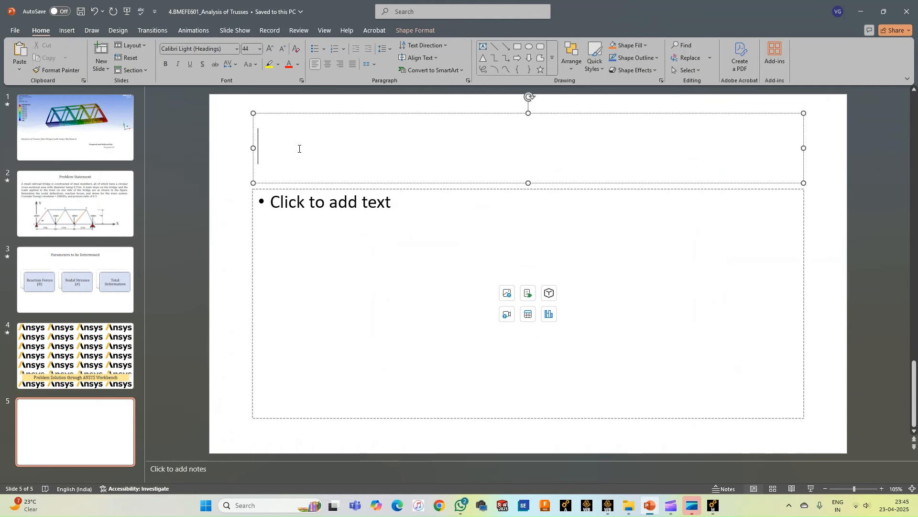
text(Def)
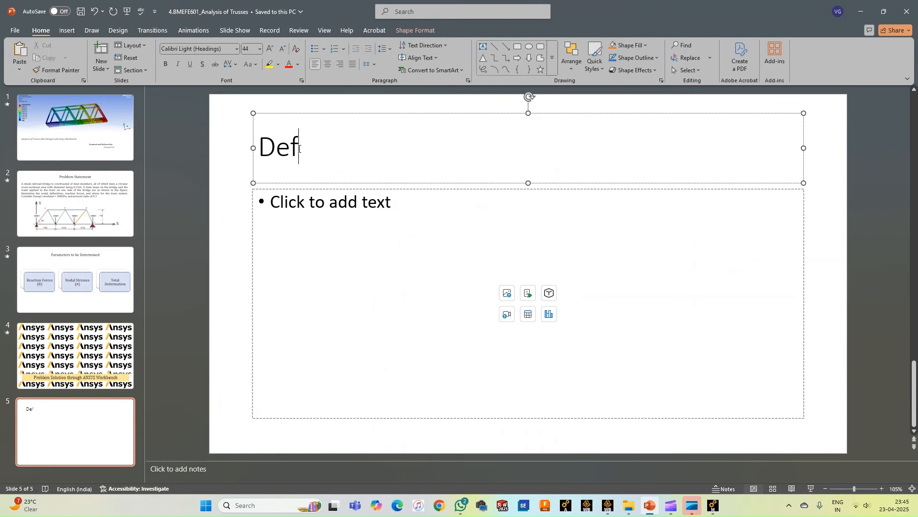
text(ormat)
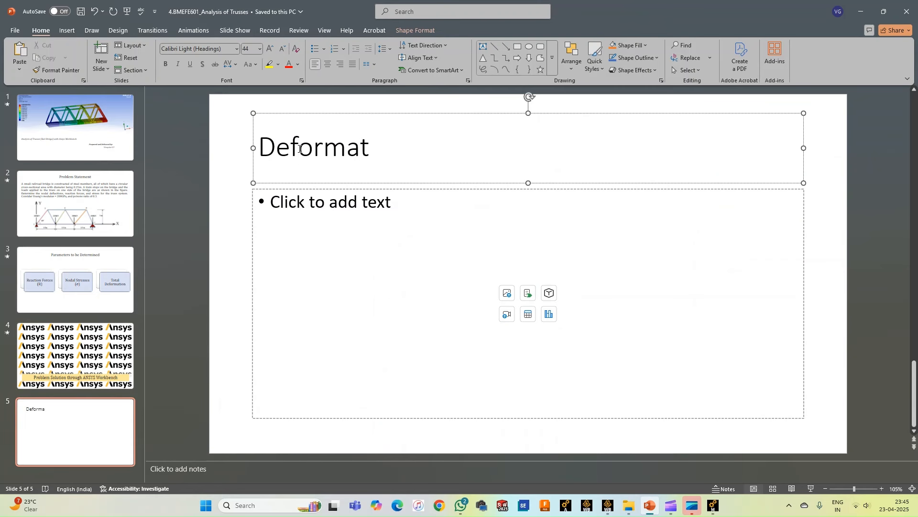
text(ion)
Paste the copied deformation plot as a picture into the Deformation slide's content area
click(343, 225)
right_click(344, 227)
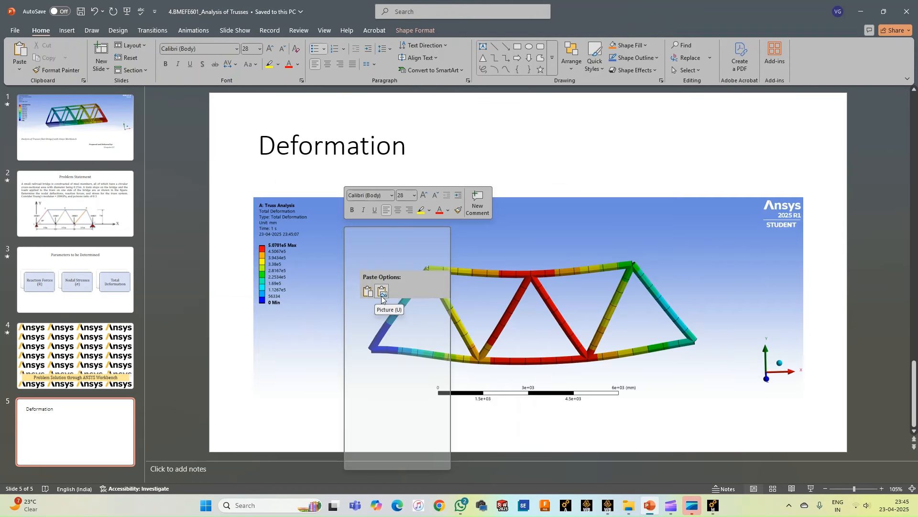
click(381, 293)
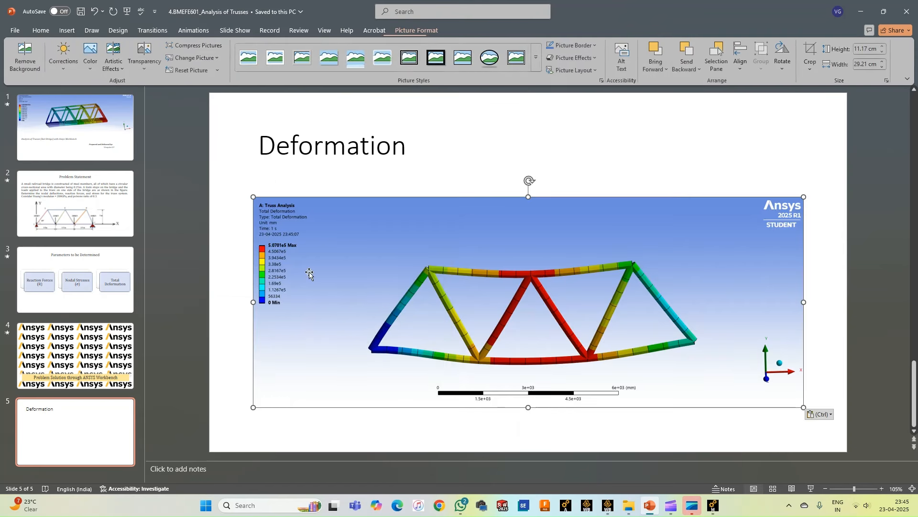
click(431, 179)
click(823, 223)
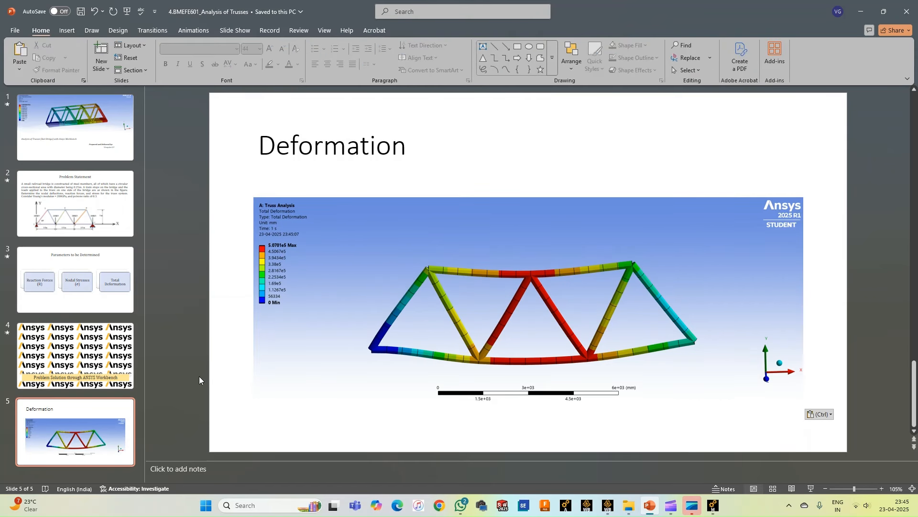
Duplicate the Deformation slide, retitle the copy "Stress" and delete its picture
right_click(74, 408)
click(135, 273)
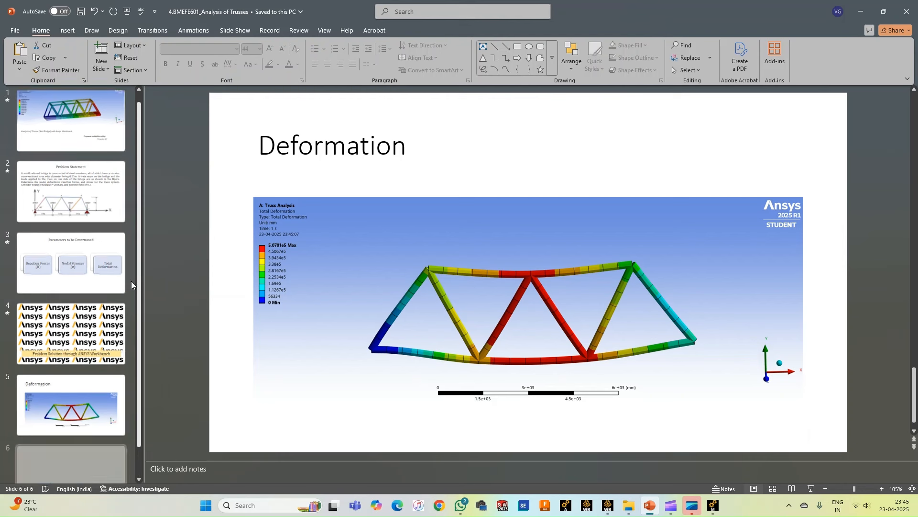
click(322, 152)
drag(263, 152, 403, 145)
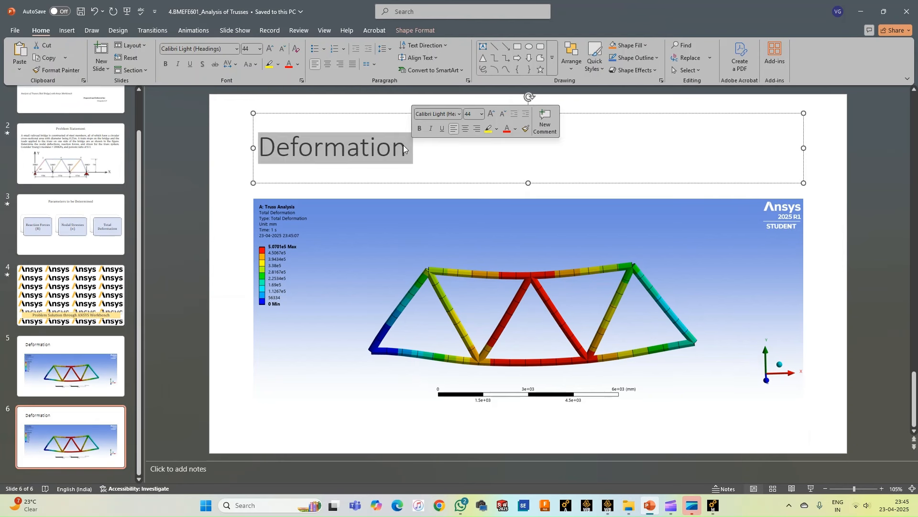
text(Stress)
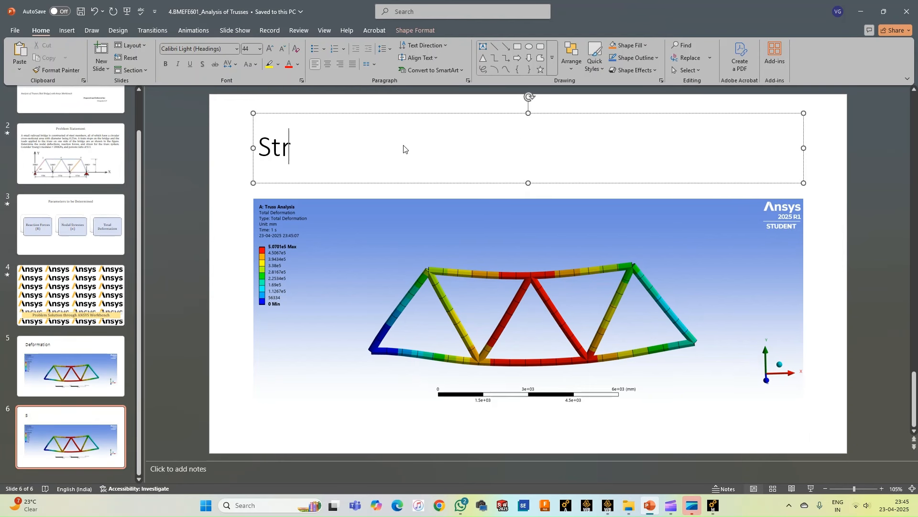
click(388, 256)
key(Delete)
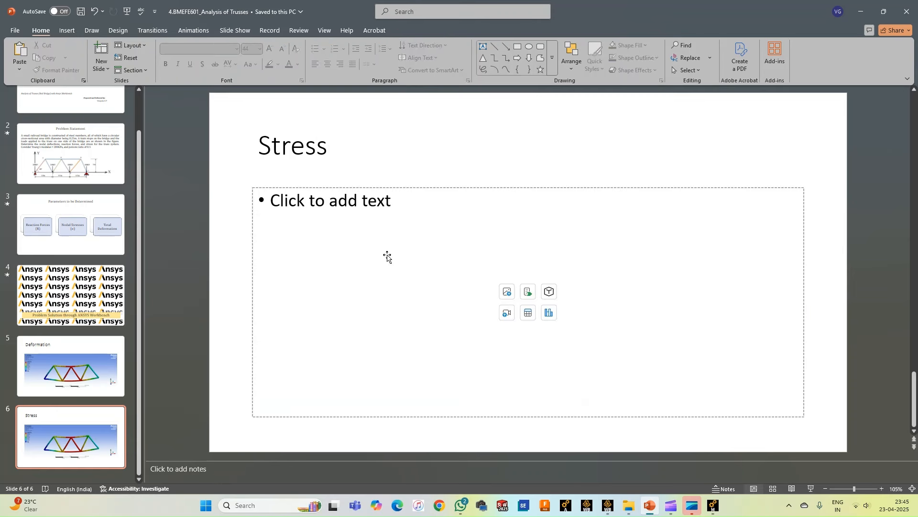
Switch to Ansys Mechanical and copy an image of the Direct Stress result to the clipboard
key(alt+Tab)
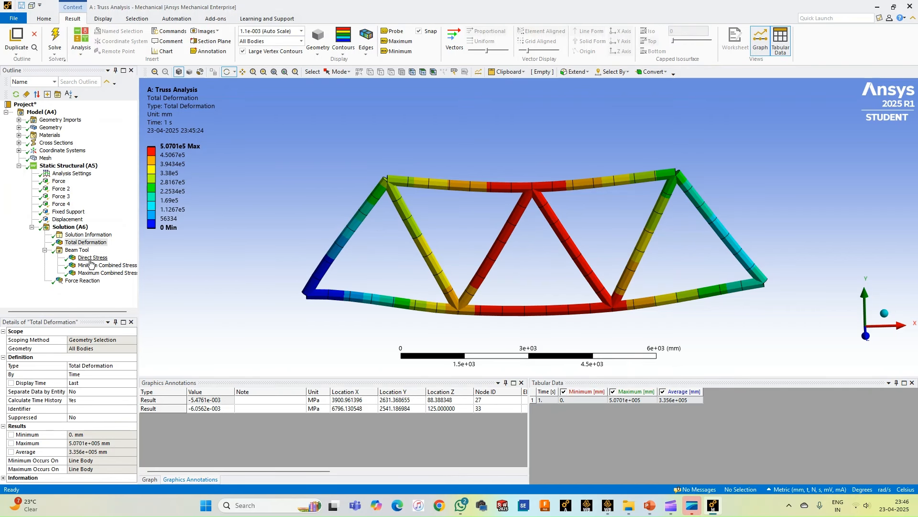
click(91, 259)
click(215, 35)
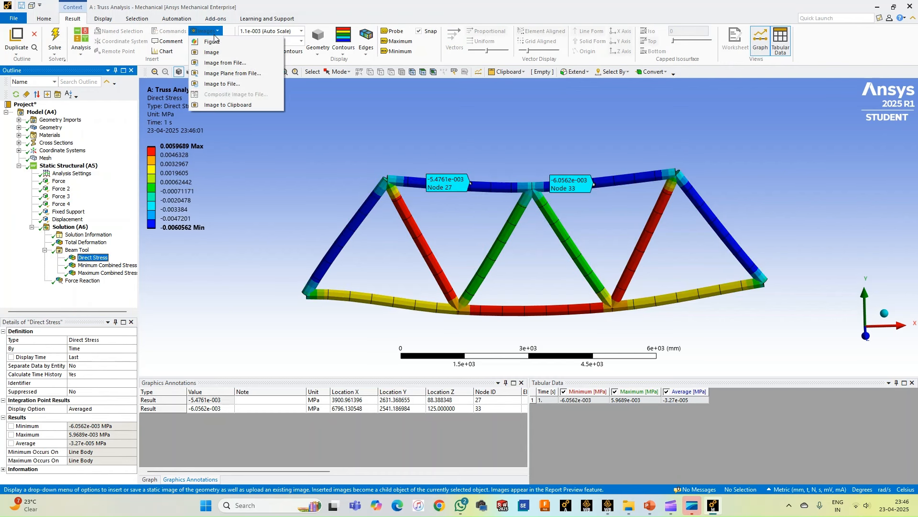
click(227, 105)
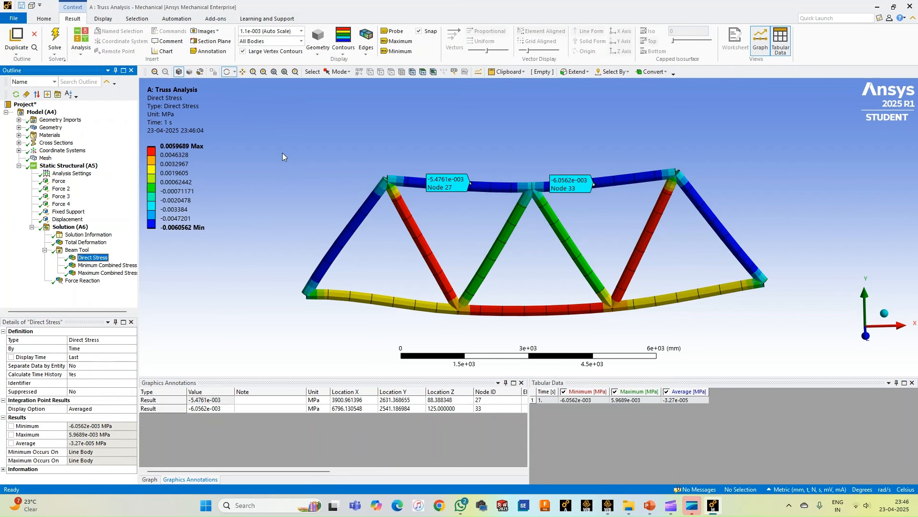
Return to PowerPoint, paste the stress plot into the Stress slide and move it slightly up beneath the title
key(alt+Tab)
key(ctrl+v)
drag(468, 242, 468, 227)
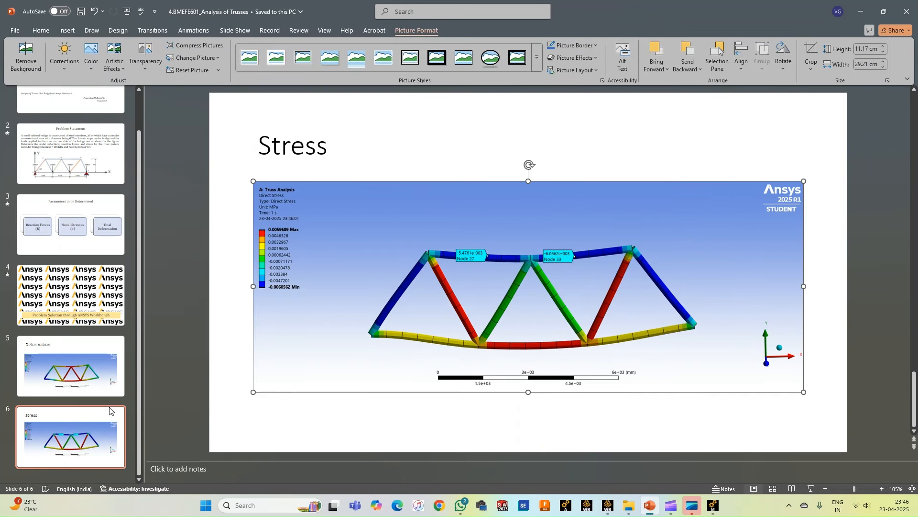
Duplicate the Stress slide, retitle the copy "Reaction fORCES" and delete its picture
right_click(87, 426)
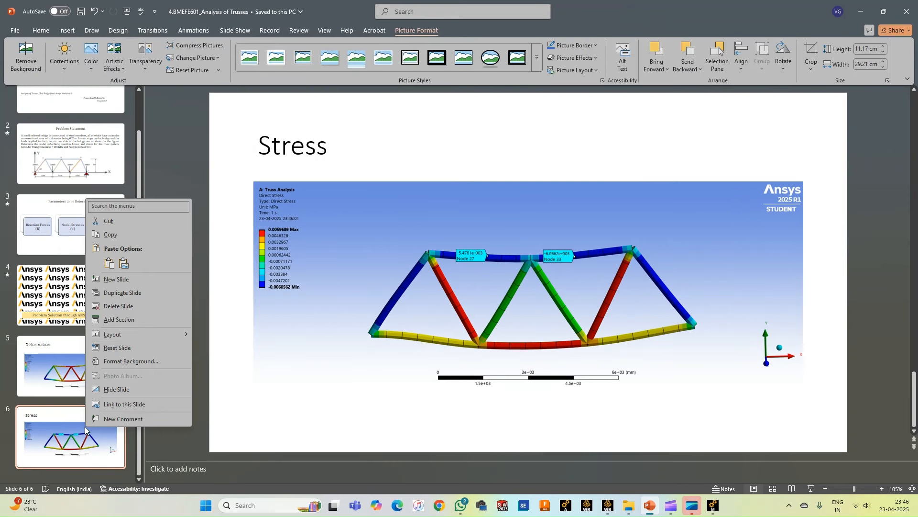
click(123, 293)
click(323, 149)
double_click(323, 150)
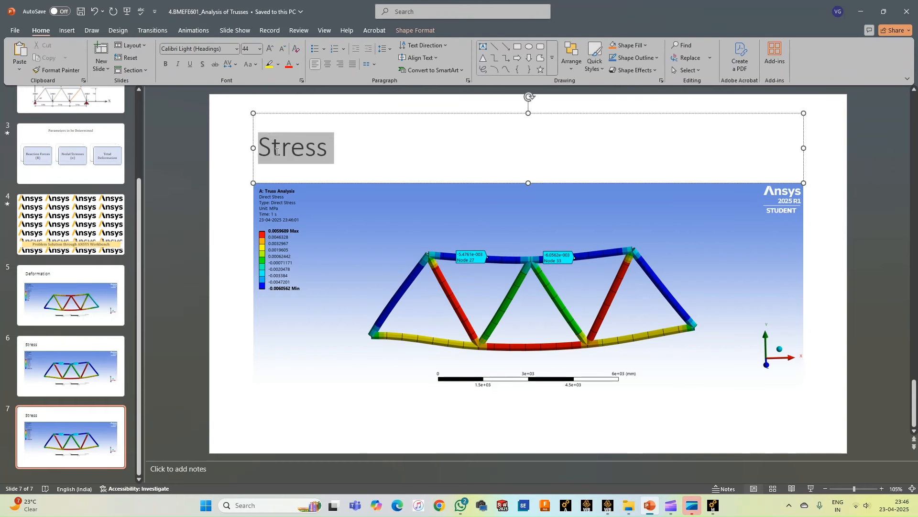
text(R)
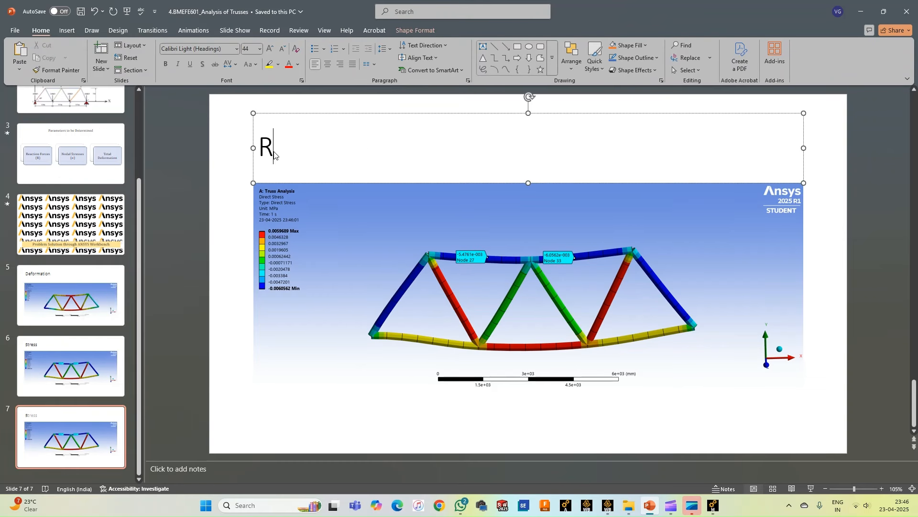
text(eactio)
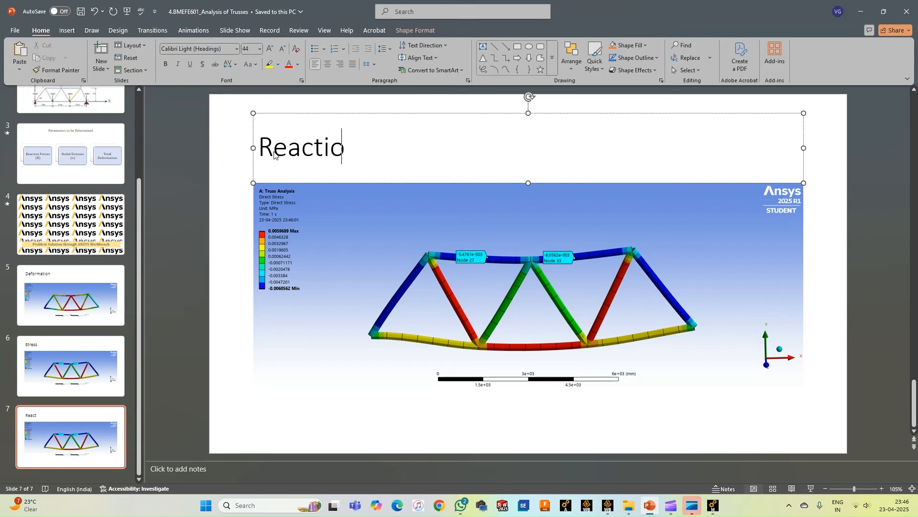
text(n fORCES)
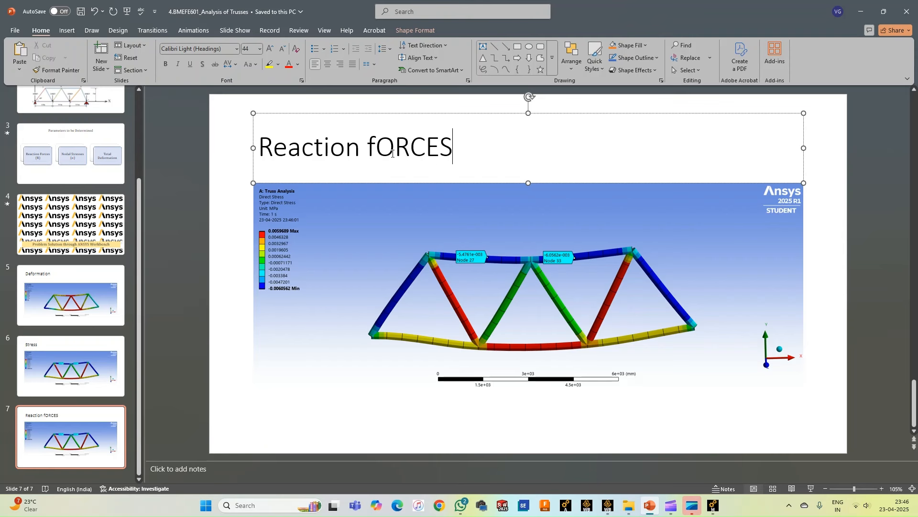
click(386, 231)
key(Delete)
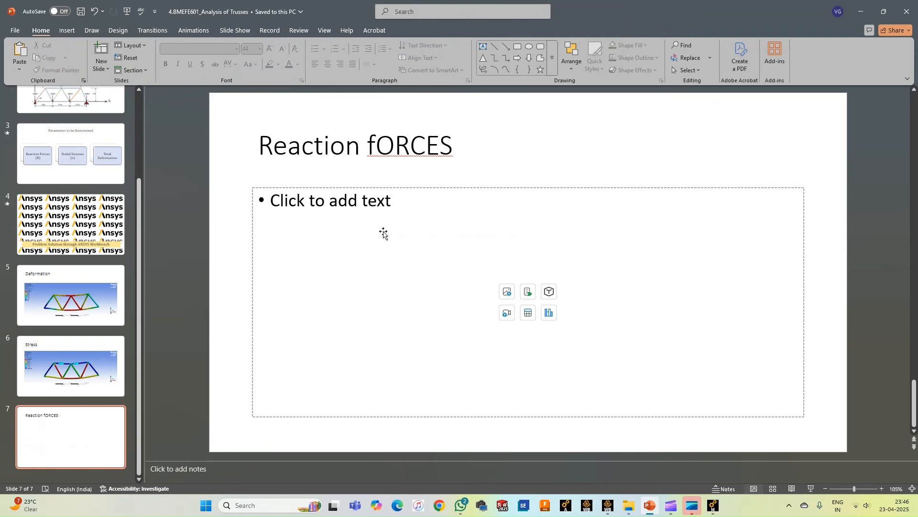
Switch to Ansys Mechanical and copy an image of the Force Reaction result to the clipboard
key(alt+Tab)
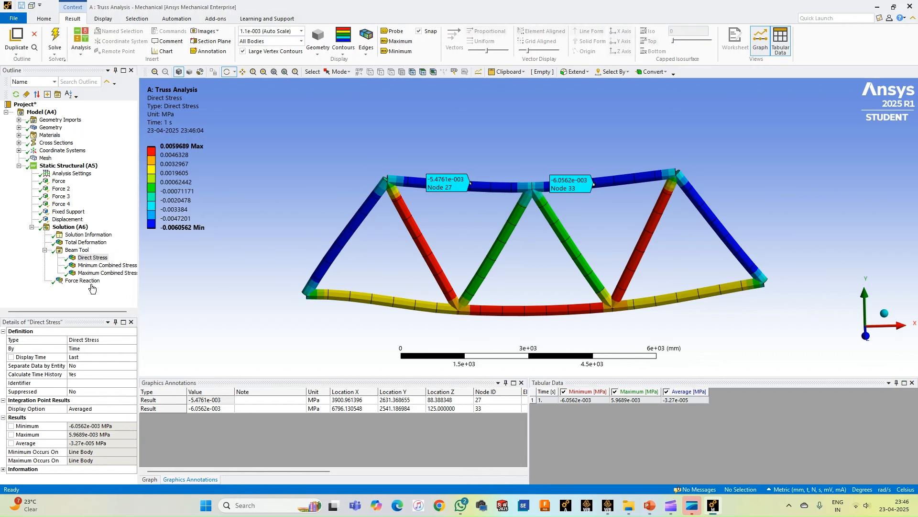
click(83, 281)
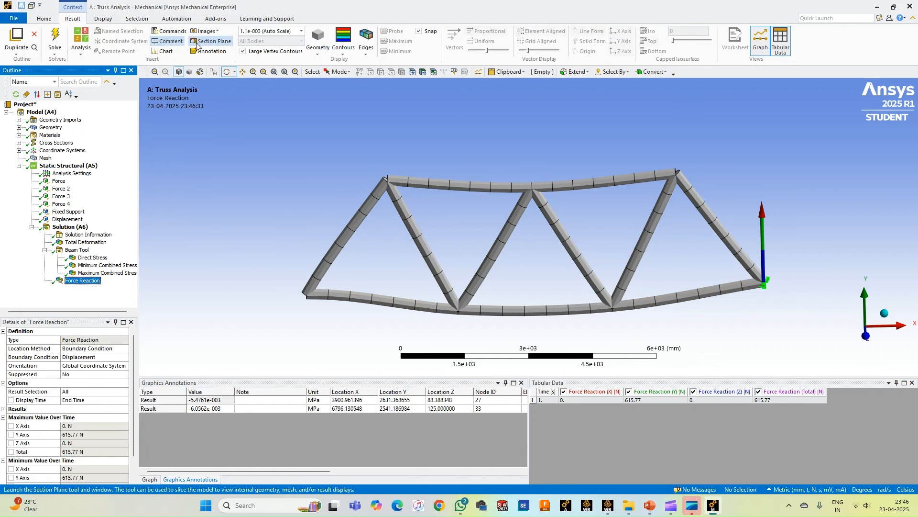
click(205, 31)
click(221, 105)
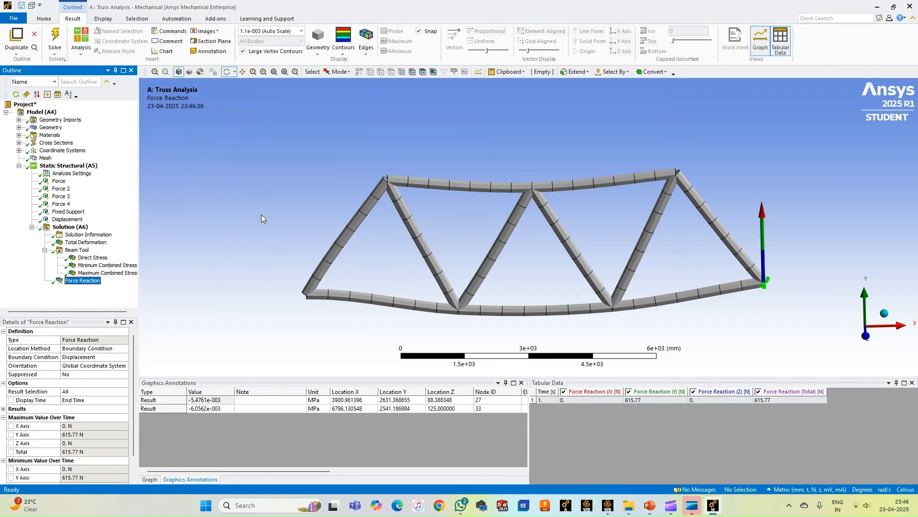
Return to PowerPoint and paste the force reaction image into the reaction slide's content area
key(alt+Tab)
click(271, 229)
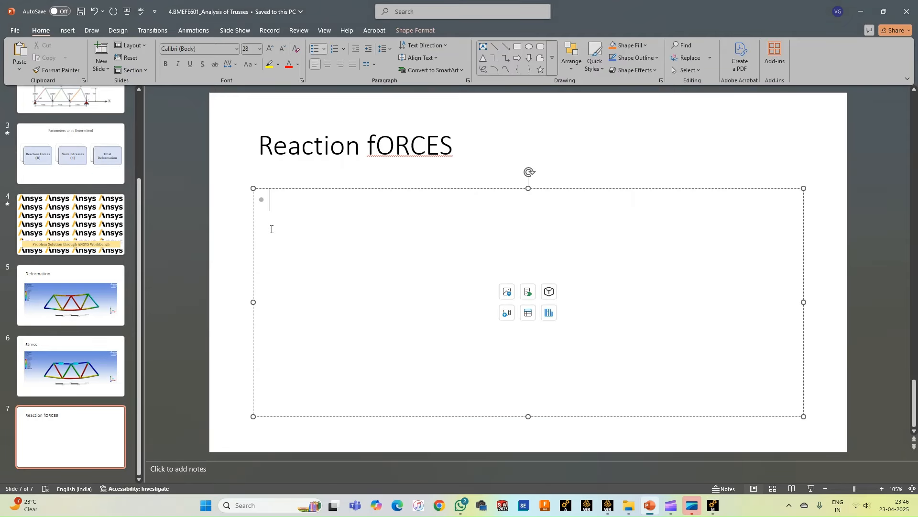
key(ctrl+v)
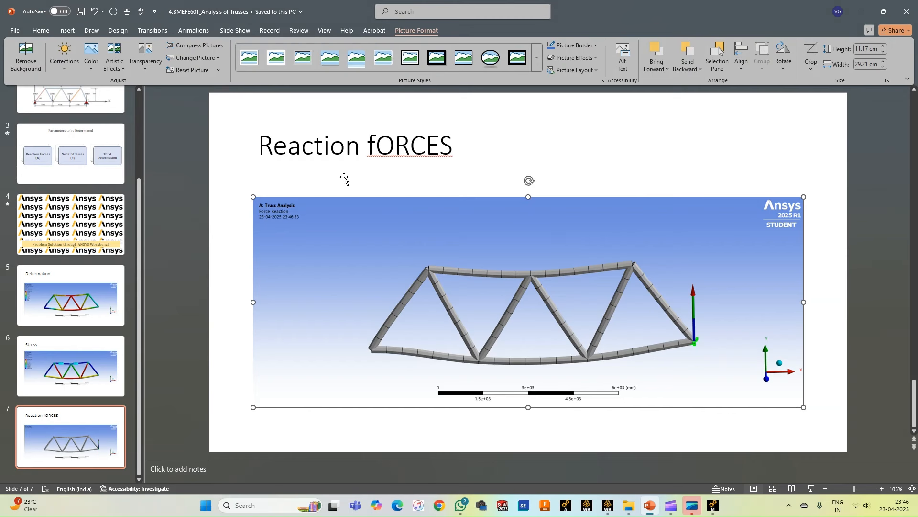
Correct the reaction slide's title to "Reaction forces" using the spelling suggestion
click(378, 148)
right_click(395, 154)
click(420, 162)
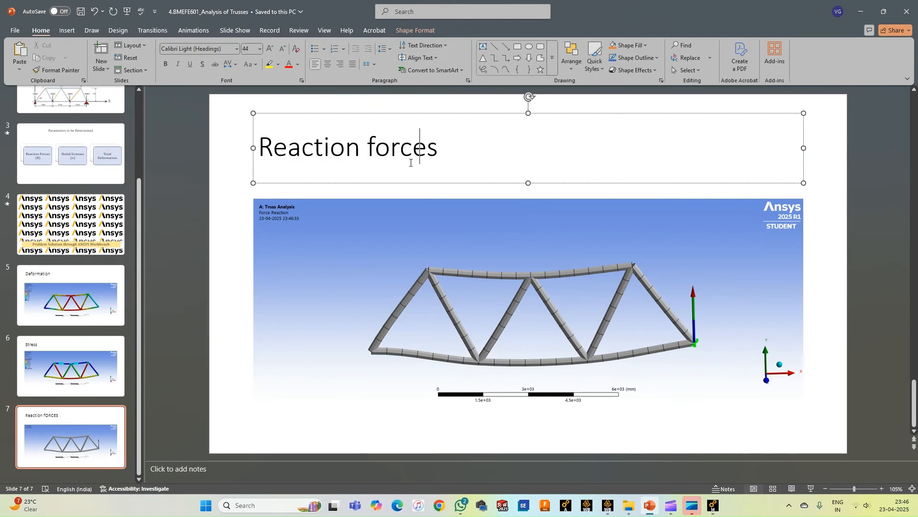
click(818, 275)
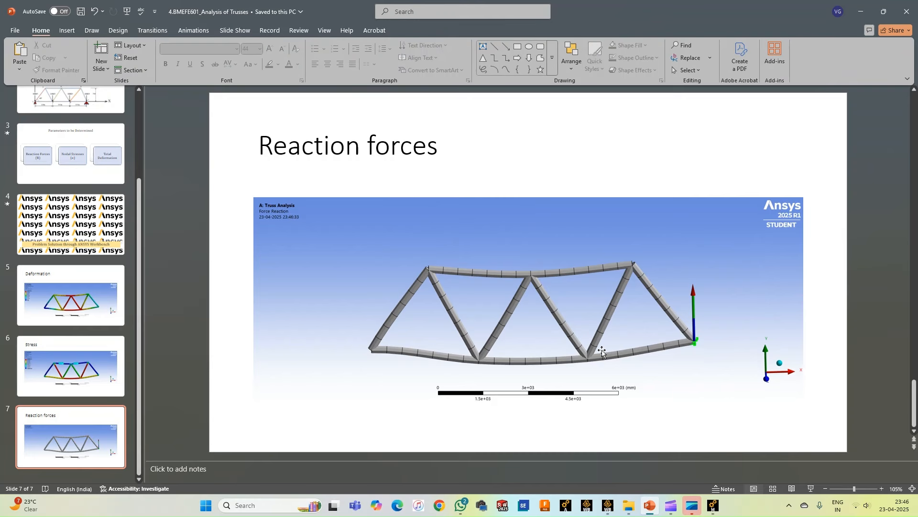
Switch to Ansys Mechanical and export the Force Reaction tabular data to the Desktop as a text file named REACTION FORCE
key(alt+Tab)
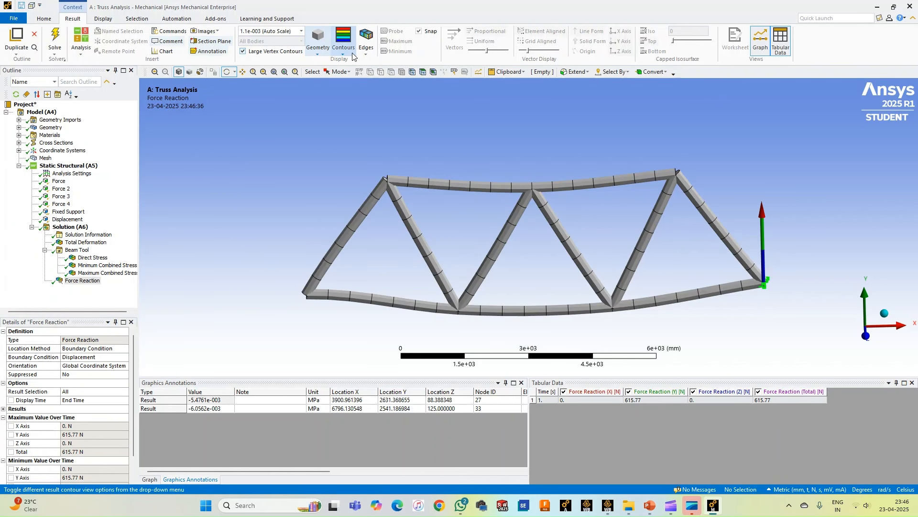
click(104, 19)
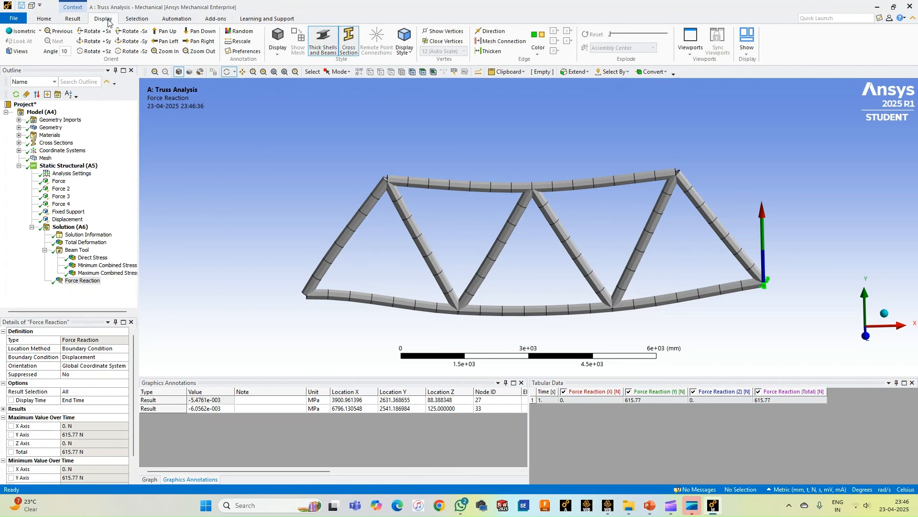
click(72, 19)
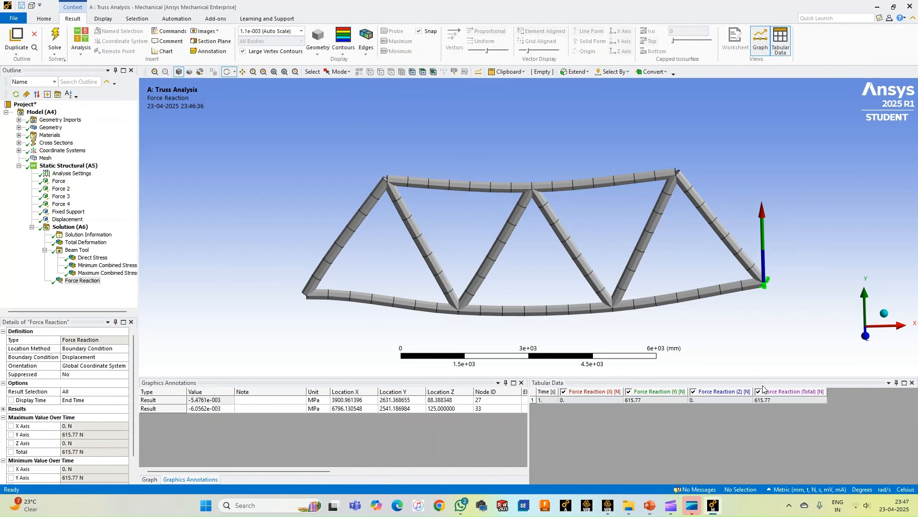
click(764, 250)
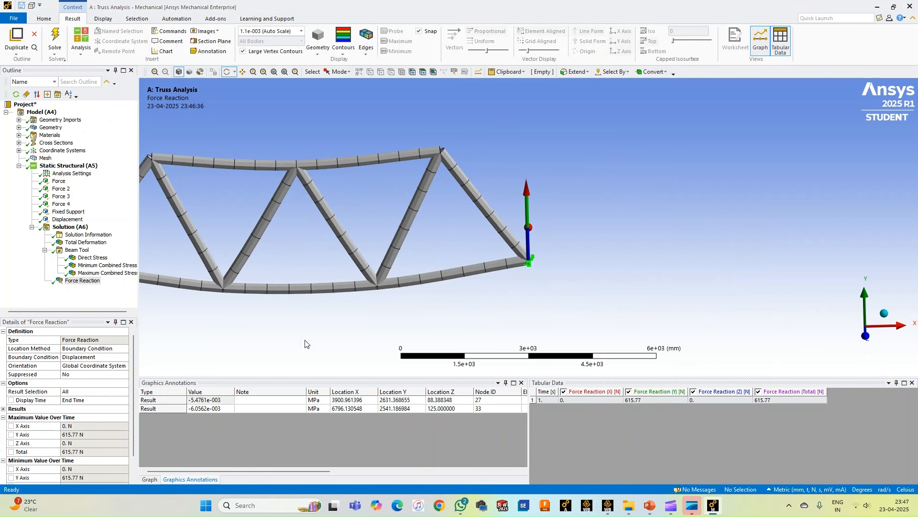
drag(301, 196, 524, 293)
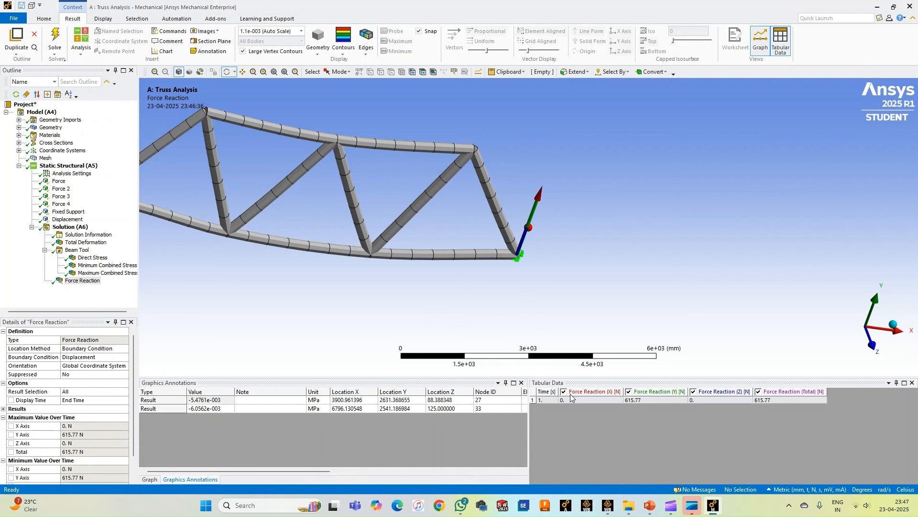
right_click(535, 396)
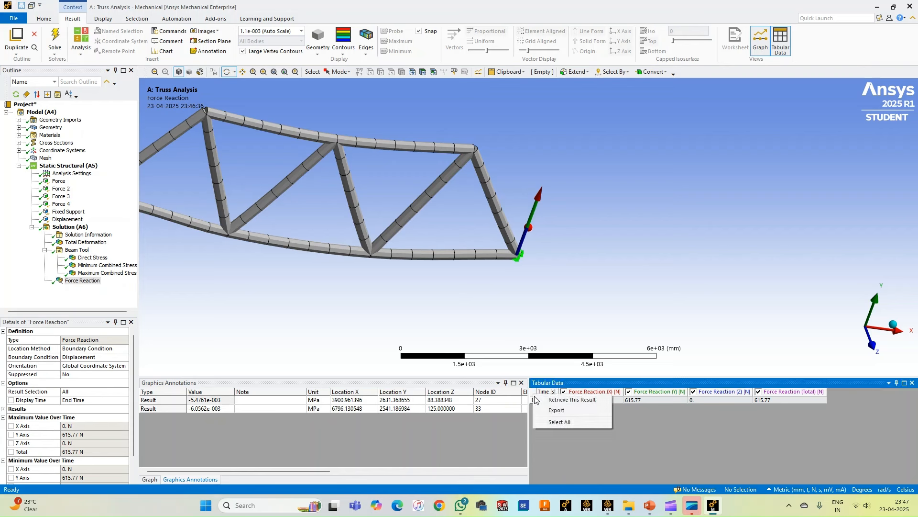
click(555, 410)
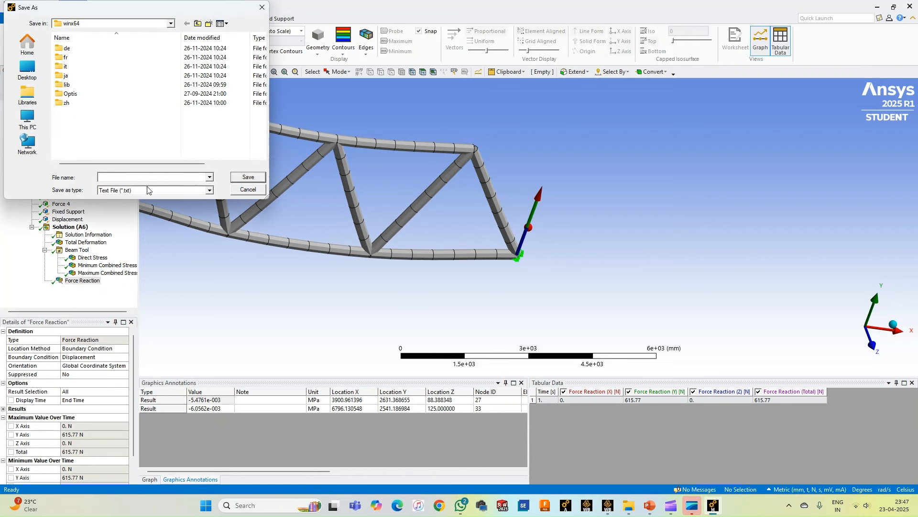
click(133, 174)
text(REA)
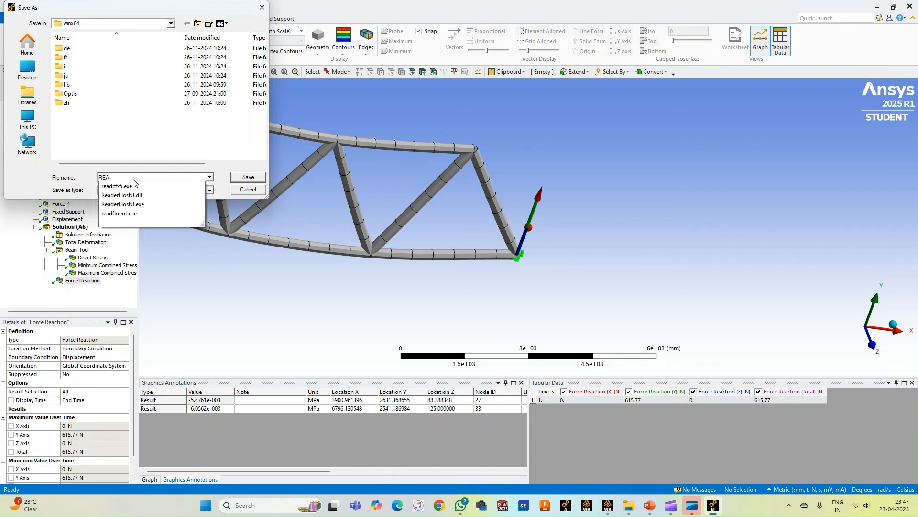
text(CTION FORCE)
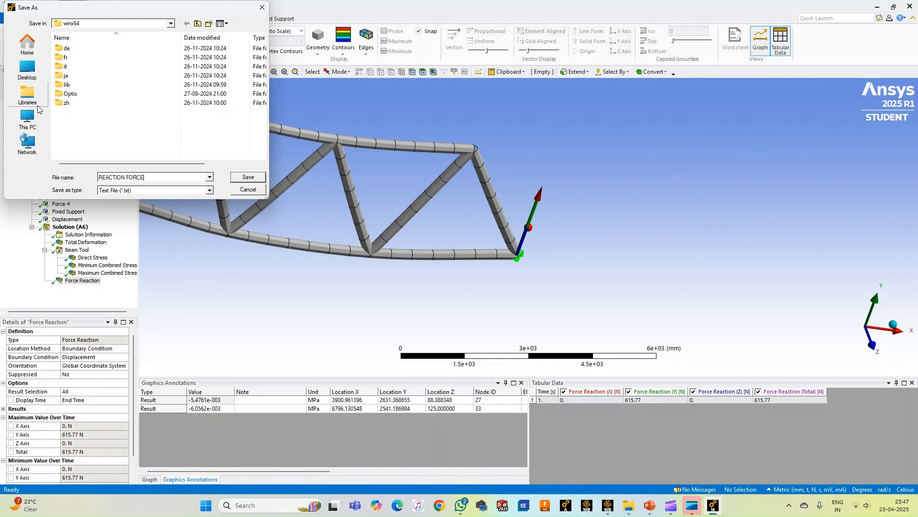
click(27, 69)
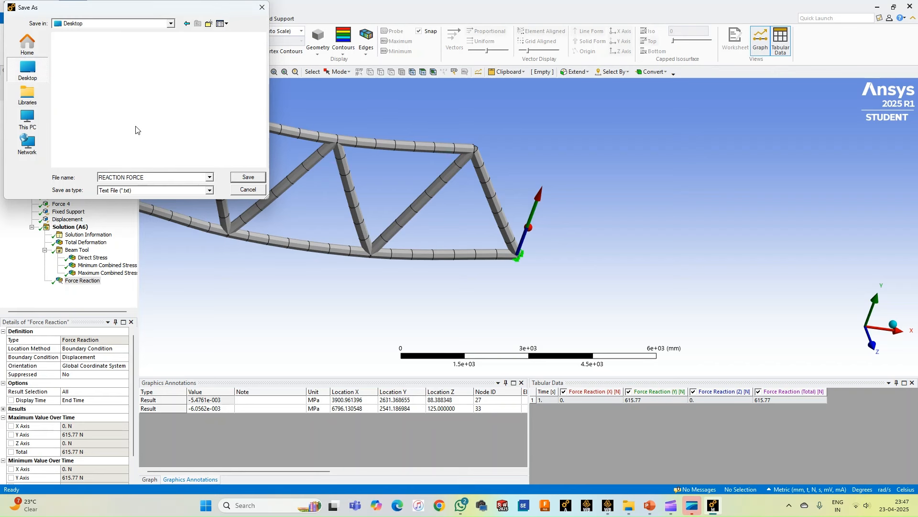
click(237, 180)
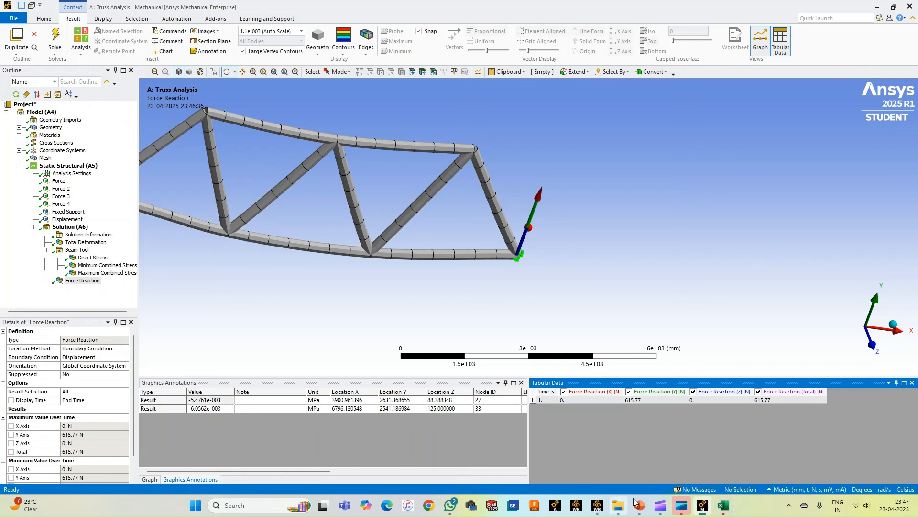
Review the exported reaction force table in Excel with its columns fitted to their contents, and close it without saving
click(723, 507)
click(111, 168)
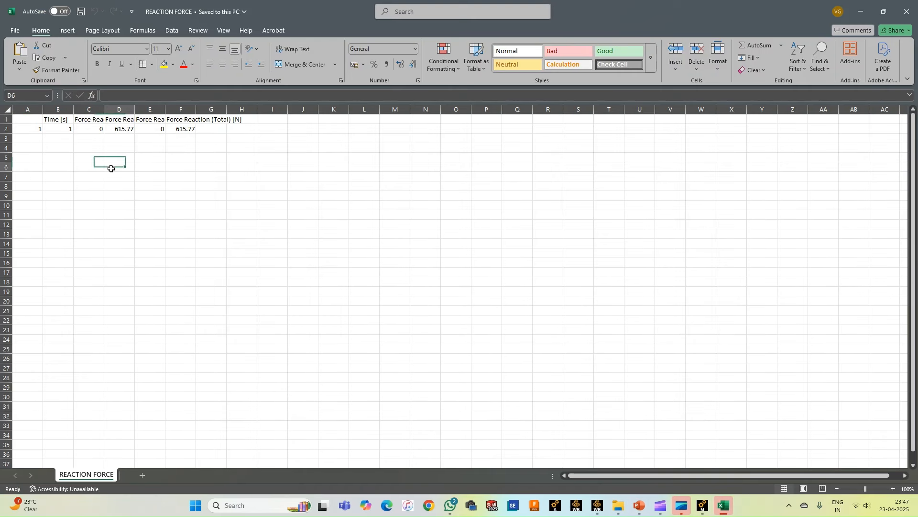
double_click(104, 109)
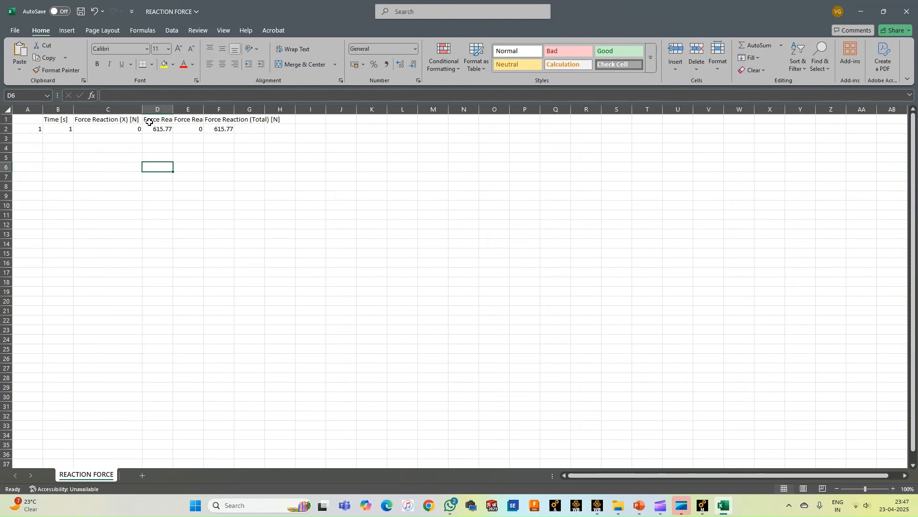
double_click(172, 108)
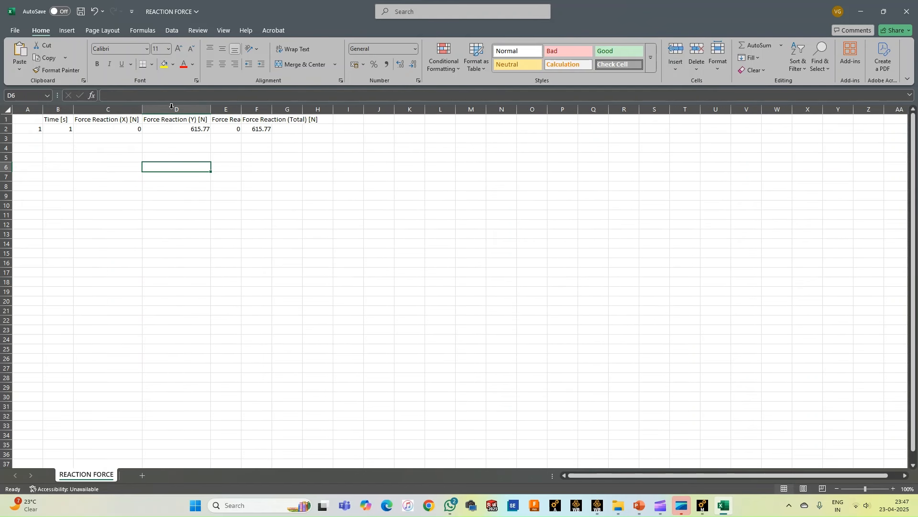
double_click(241, 109)
click(11, 109)
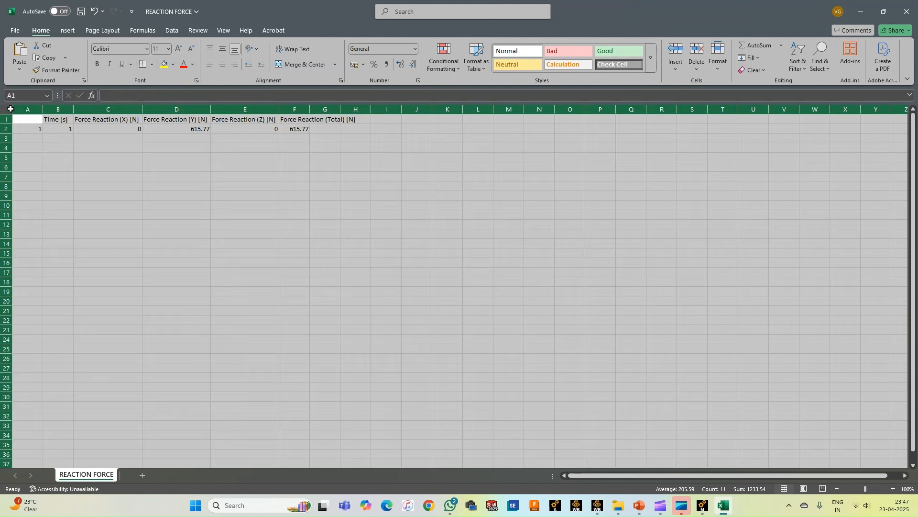
double_click(74, 111)
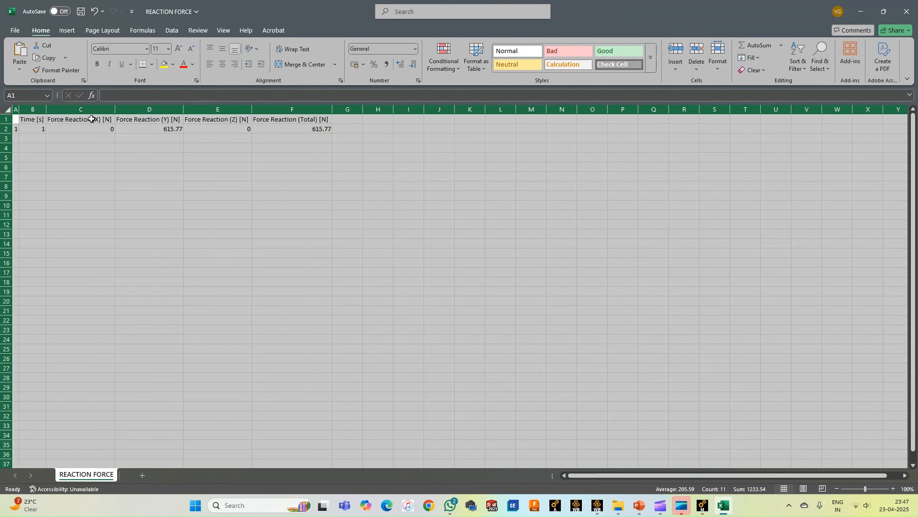
click(273, 130)
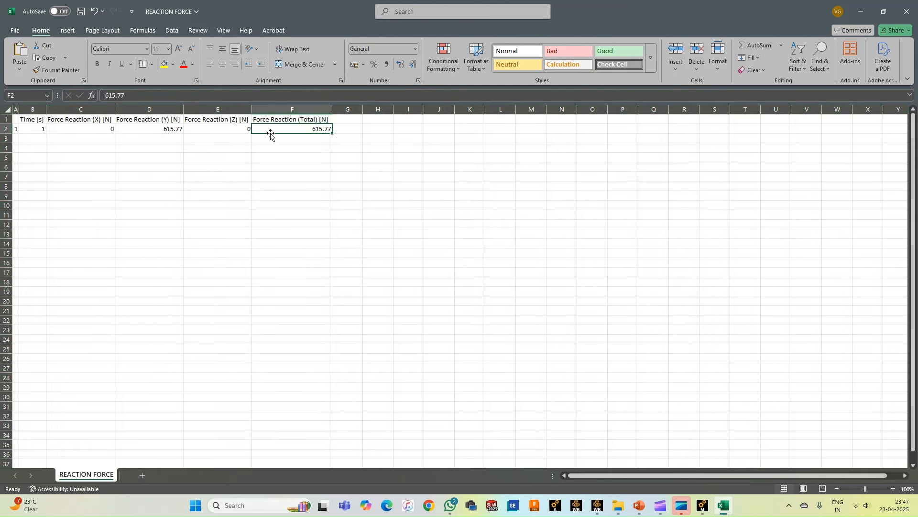
click(909, 10)
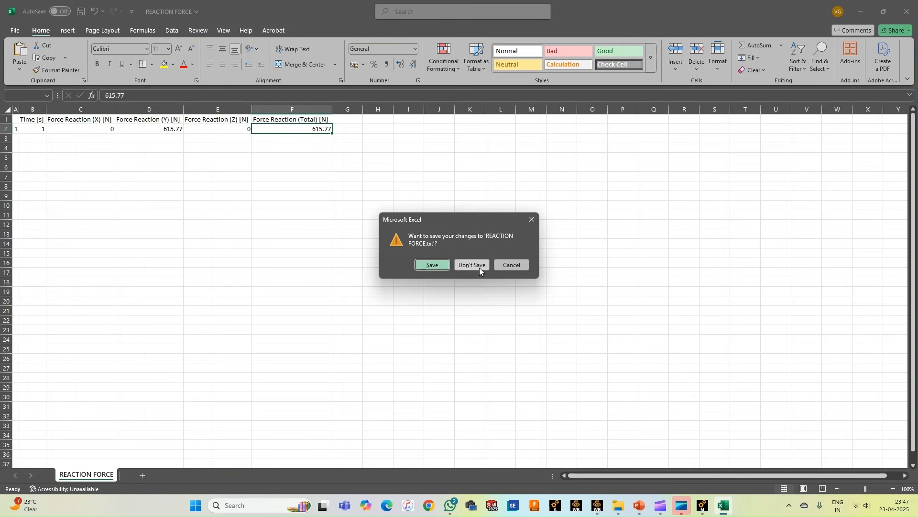
click(474, 265)
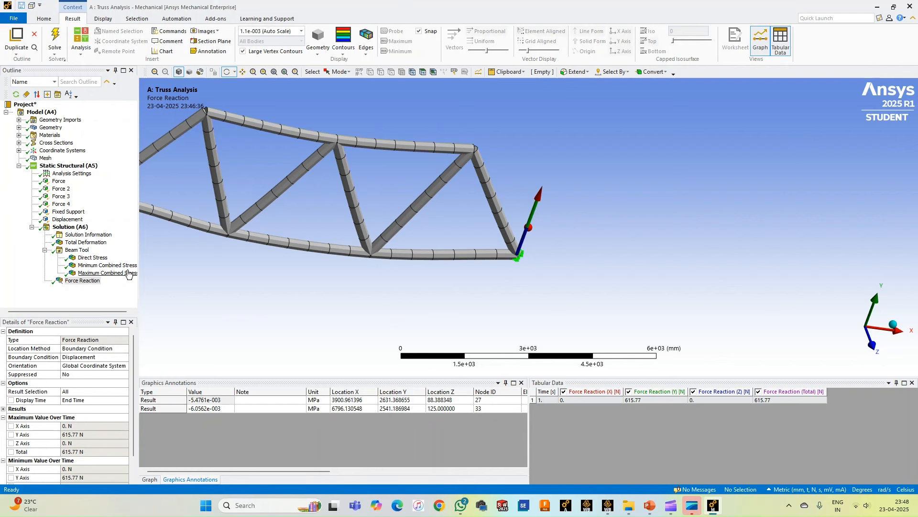
Set the Force Reaction result's boundary condition to Fixed Support and re-evaluate the result
click(69, 242)
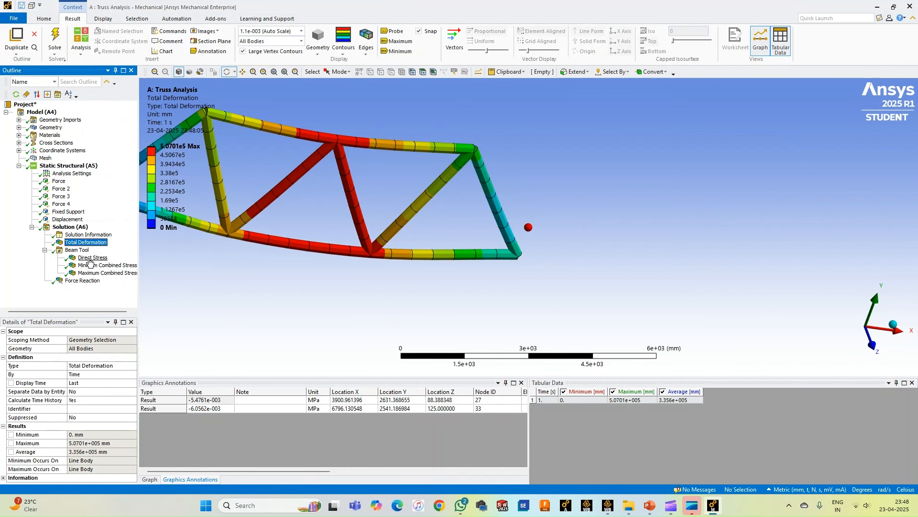
click(89, 259)
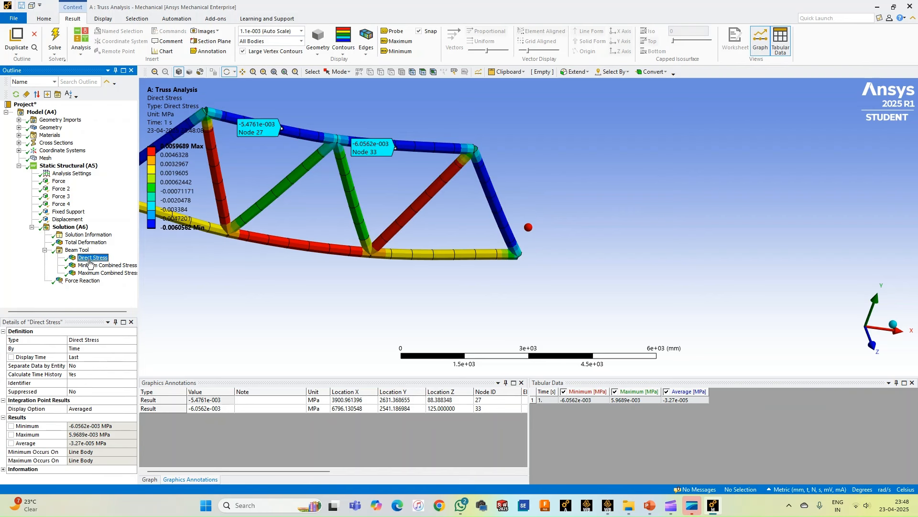
click(92, 282)
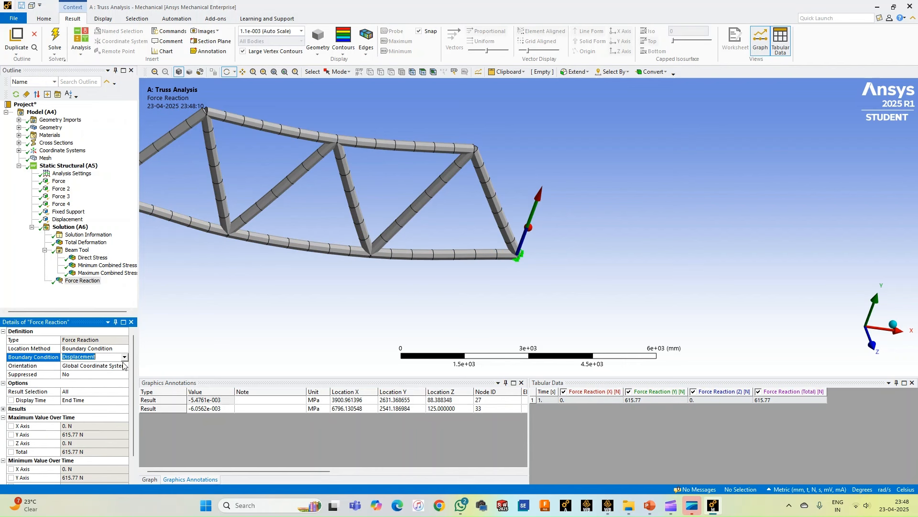
click(124, 357)
click(109, 367)
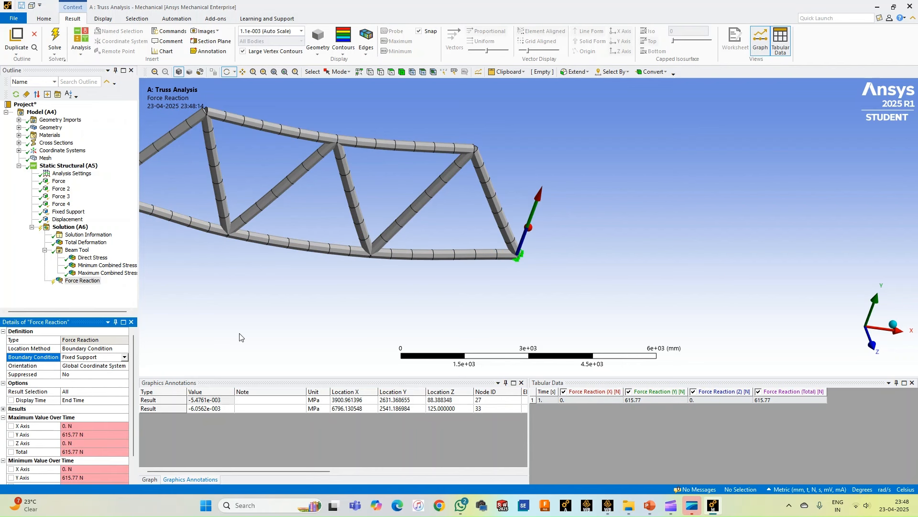
right_click(79, 282)
click(153, 297)
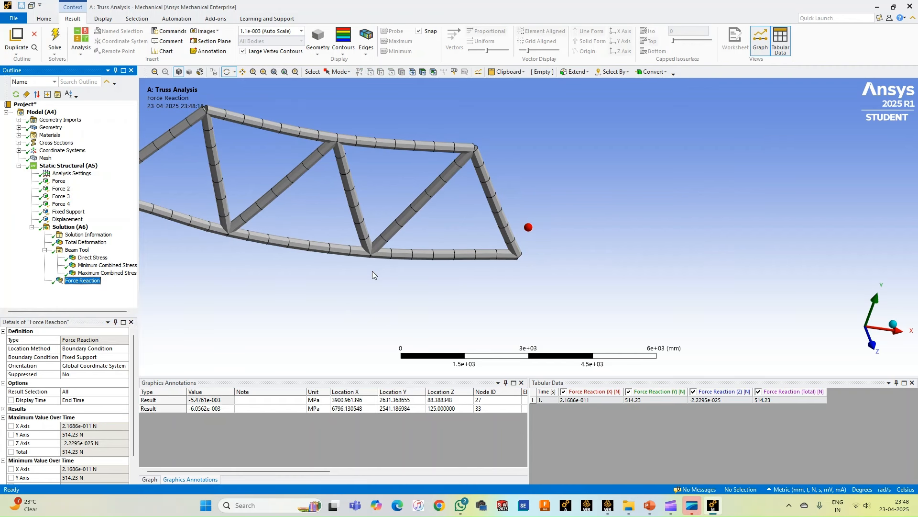
Show the whole truss in front view and copy the fixed support's Force Reaction image to the clipboard
scroll(373, 275, down, 3)
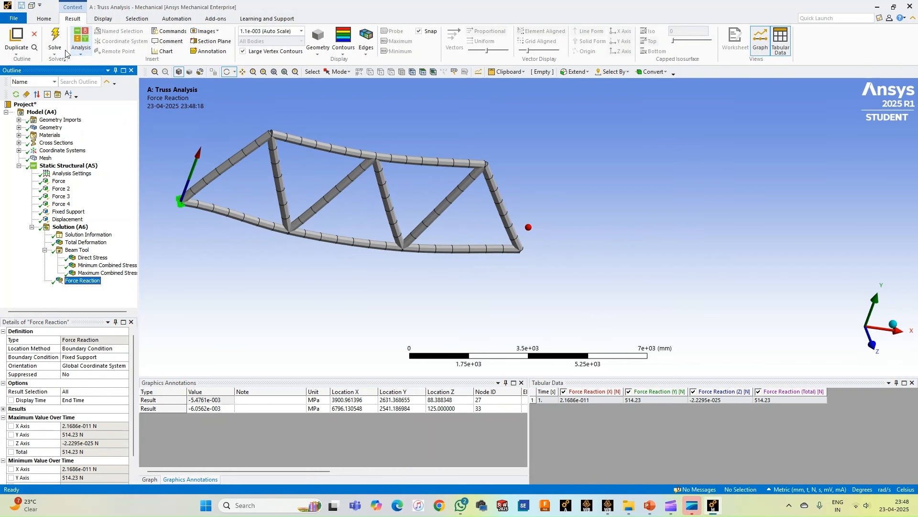
click(103, 18)
click(17, 51)
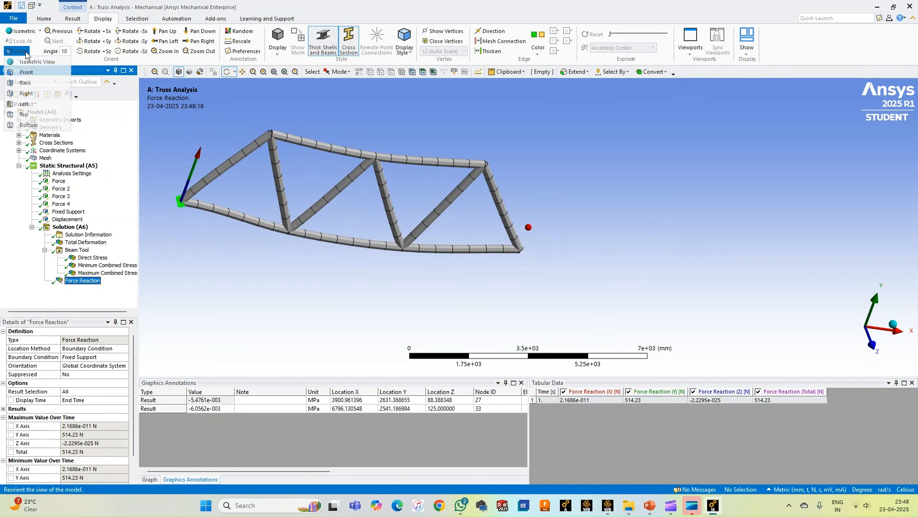
click(34, 76)
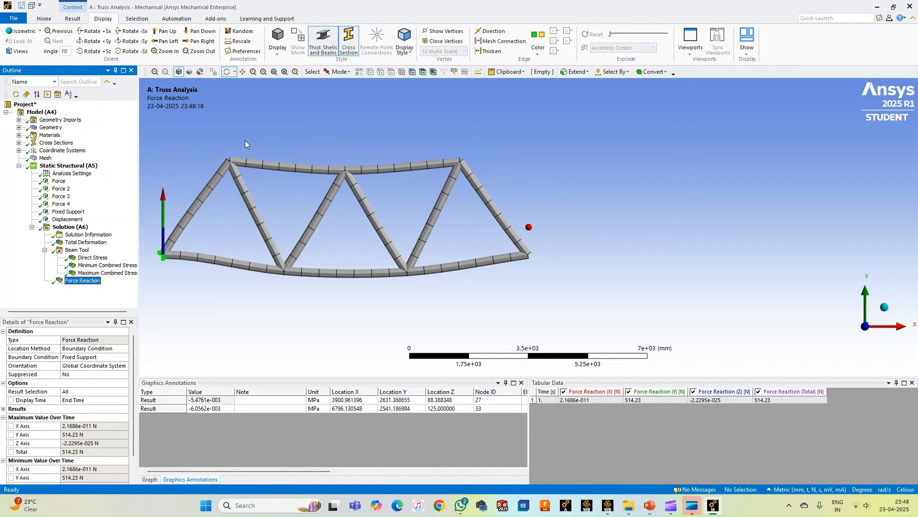
right_click(246, 120)
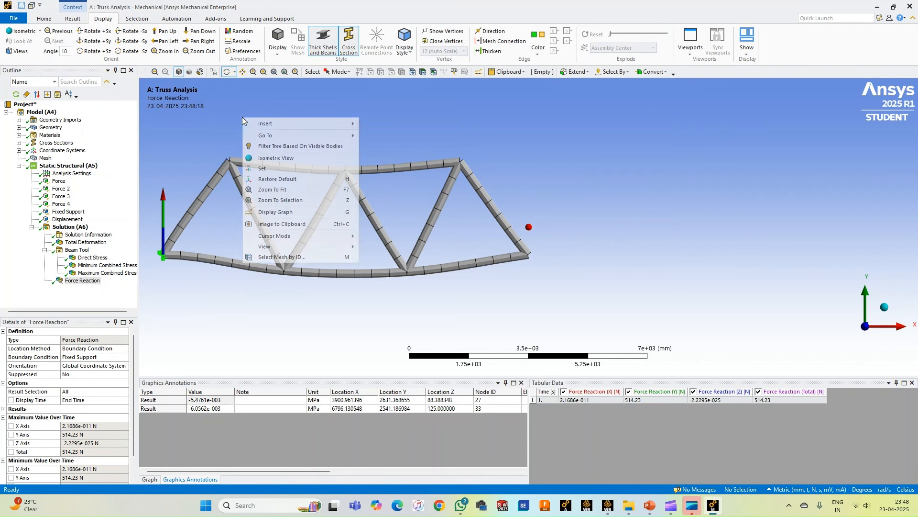
click(276, 225)
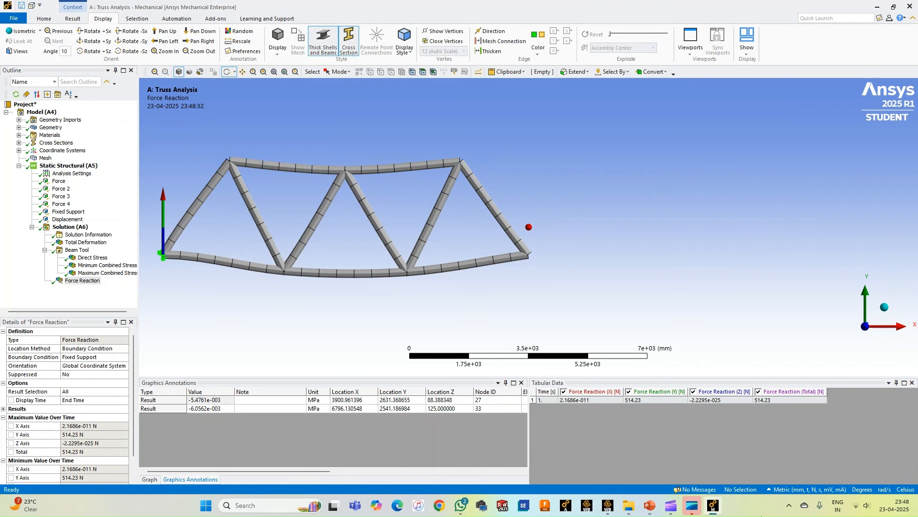
Switch to PowerPoint, duplicate the Reaction forces slide and delete the picture on the copy
click(649, 505)
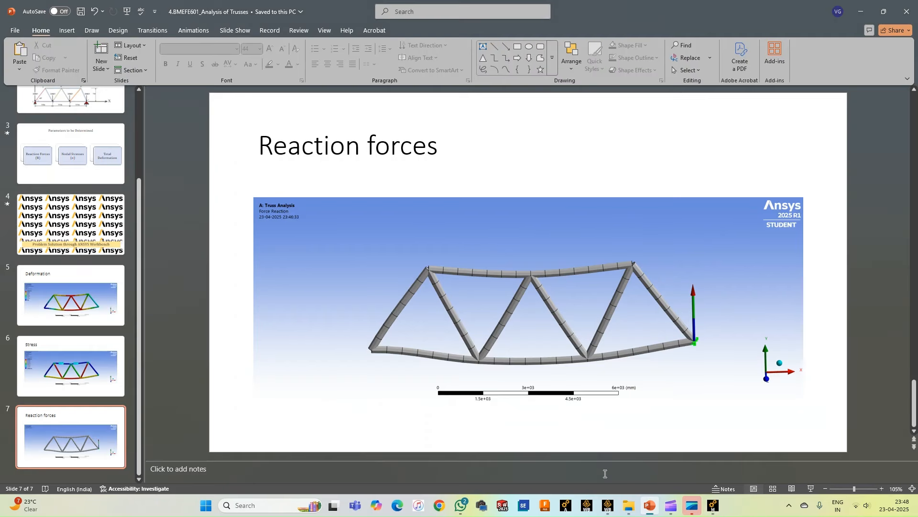
right_click(45, 416)
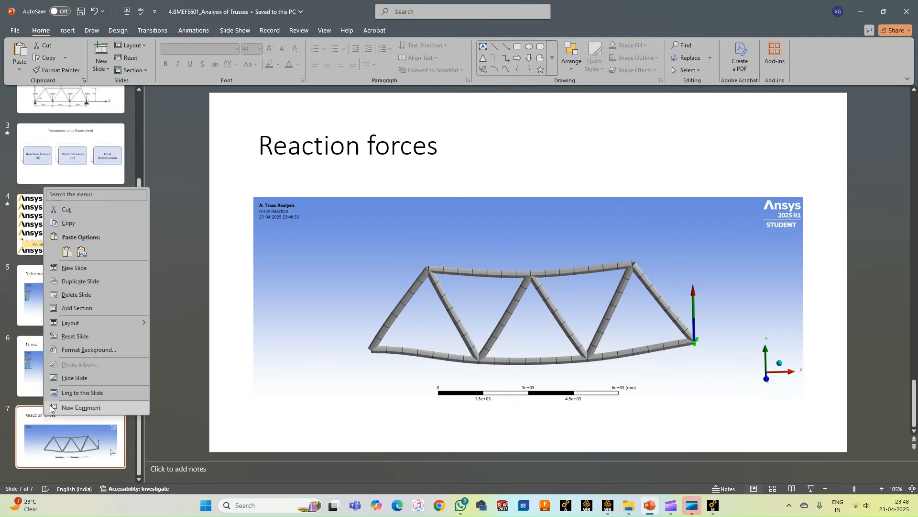
click(78, 283)
click(332, 269)
key(Delete)
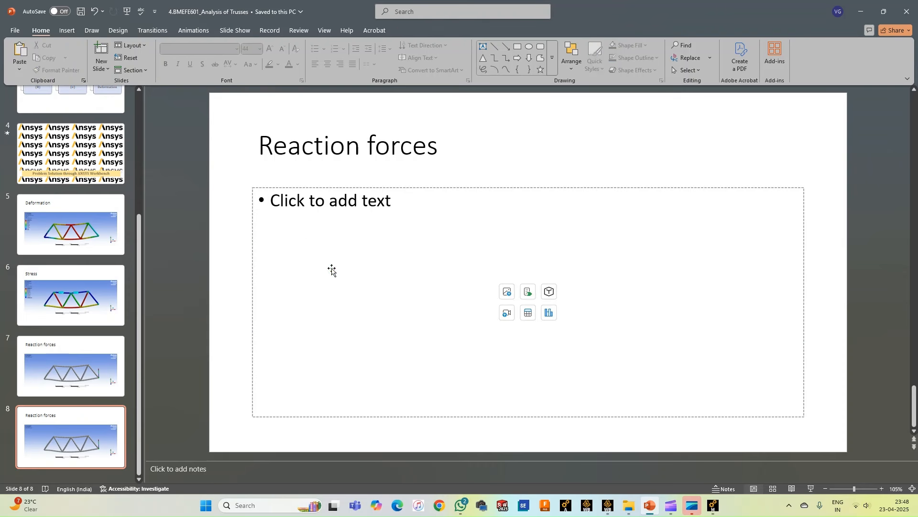
Paste the fixed support reaction image into the empty content area of the duplicated Reaction forces slide
right_click(304, 234)
click(346, 299)
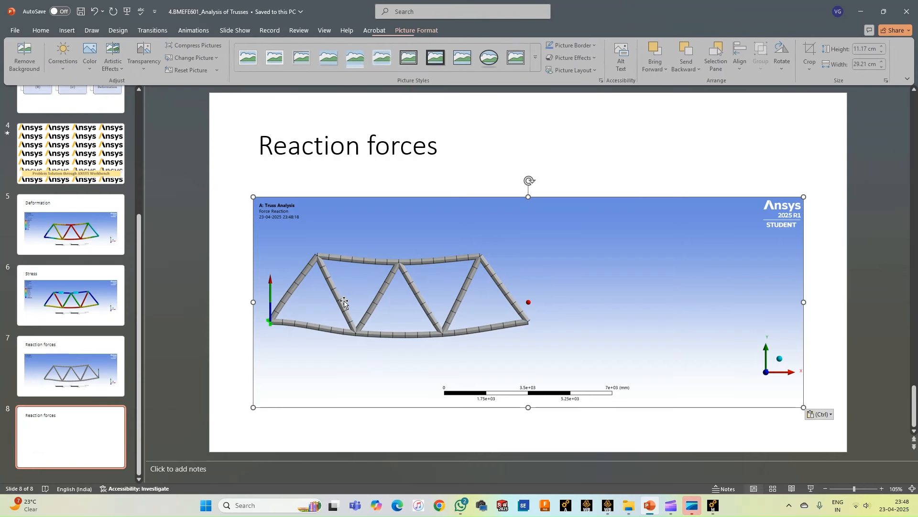
click(396, 180)
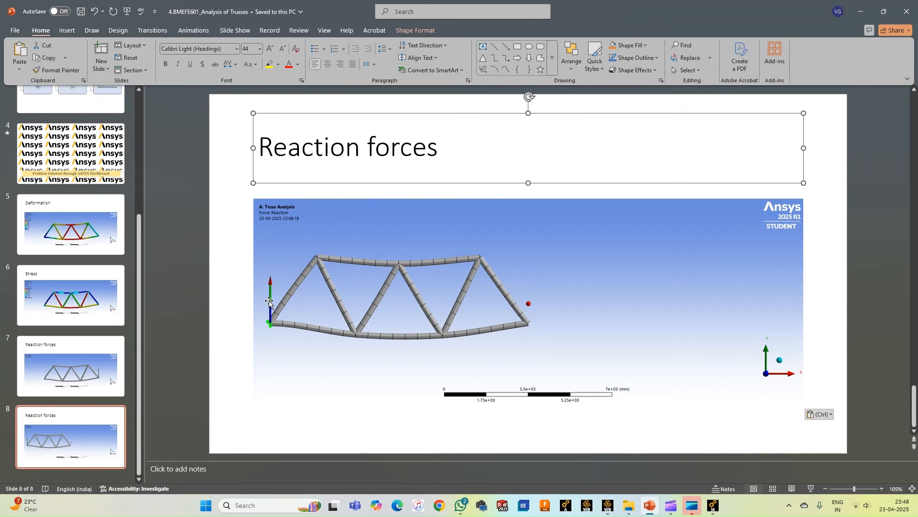
click(845, 345)
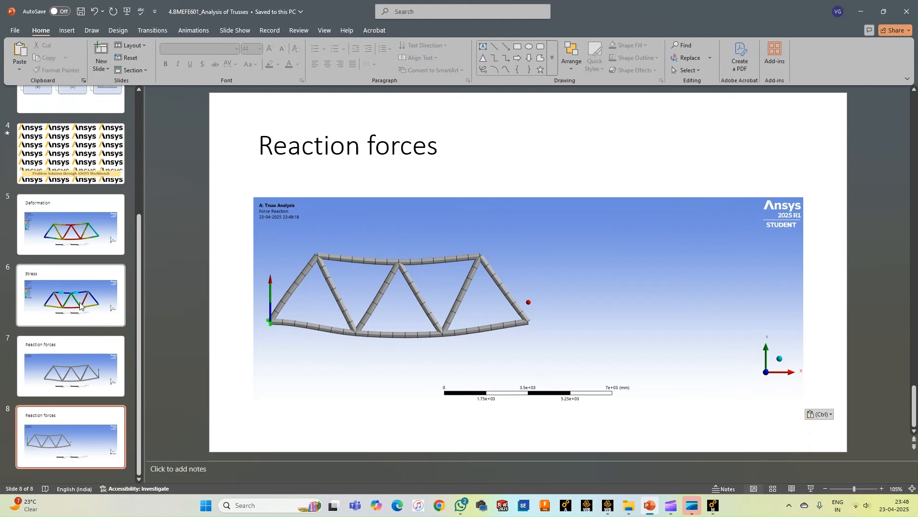
Review the Deformation, Stress and both Reaction forces slides, and check them against the Parameters to be Determined slide
click(65, 247)
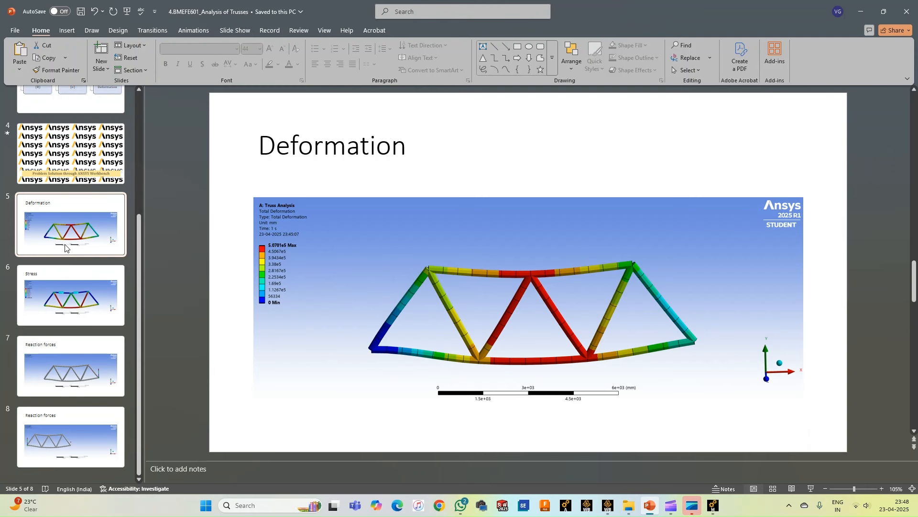
click(69, 293)
click(62, 376)
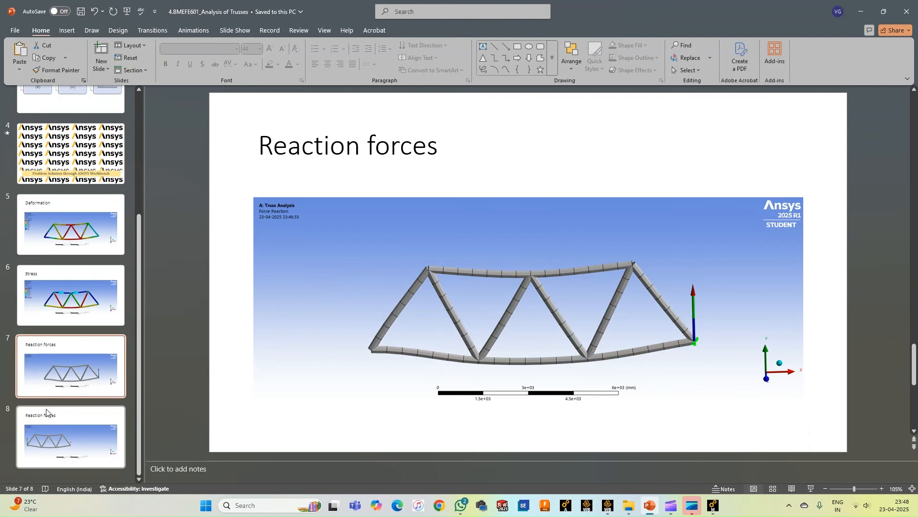
click(46, 411)
scroll(86, 311, up, 3)
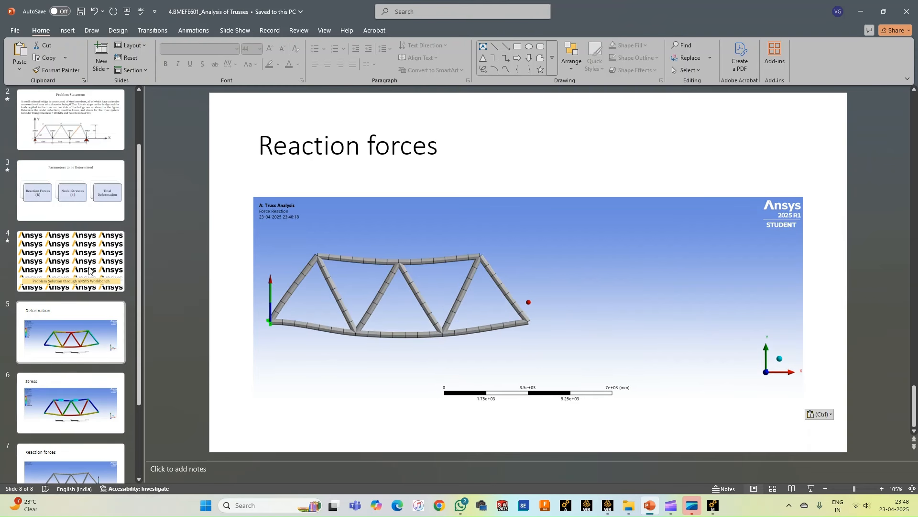
click(71, 190)
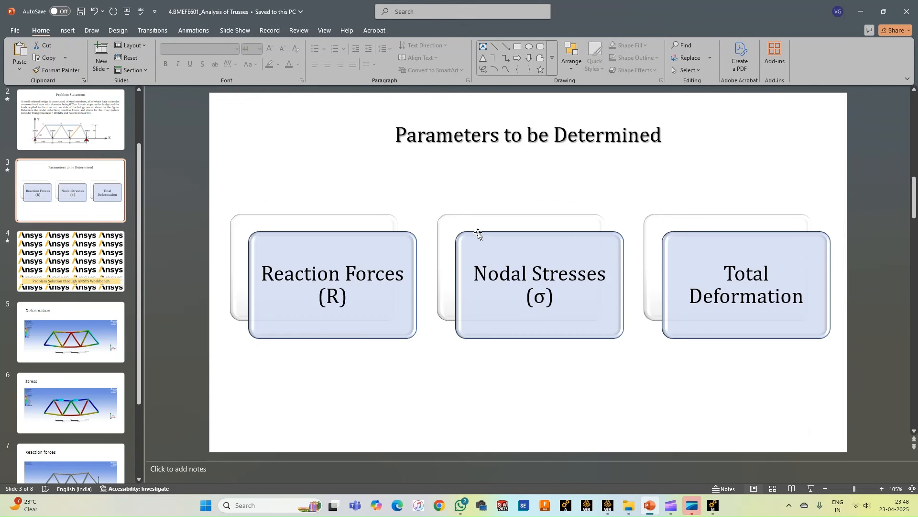
scroll(95, 217, up, 1)
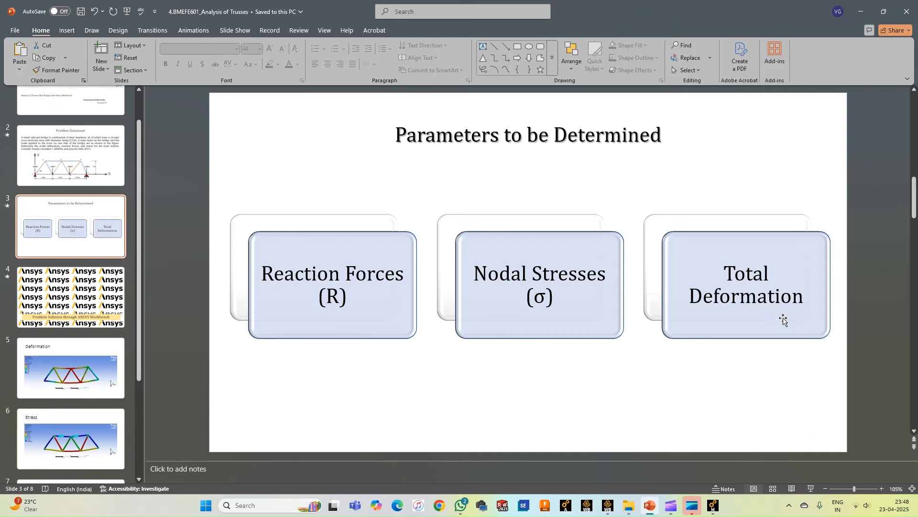
mouse_move(712, 513)
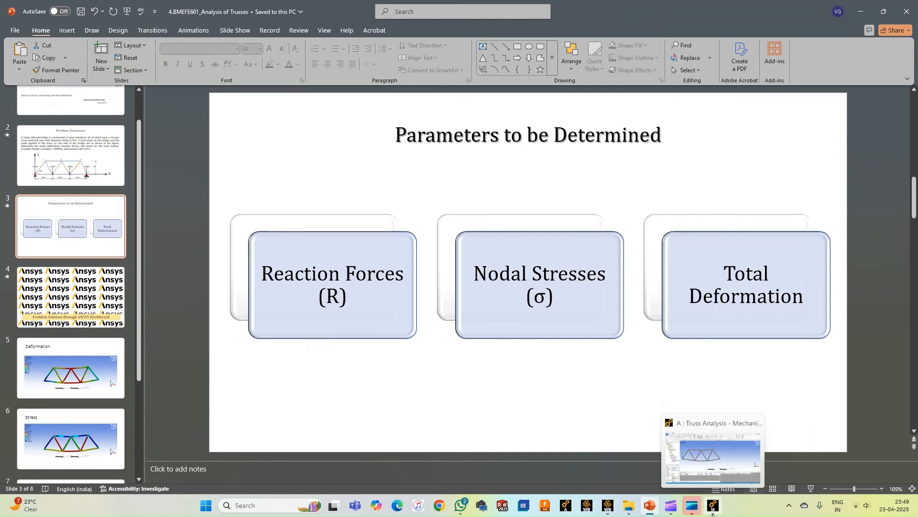